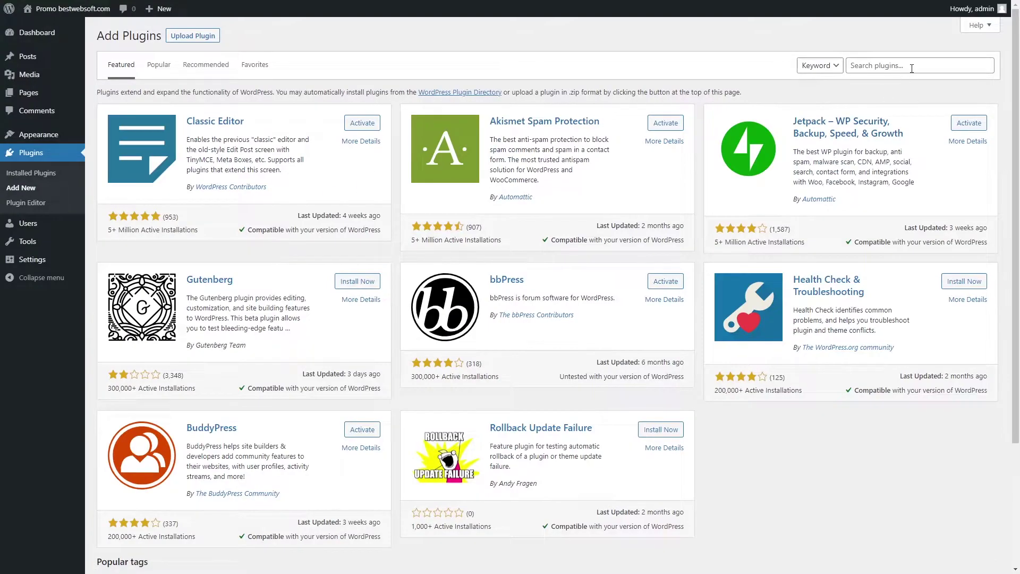
Step: Search for 'pdf & print by bestwebsoft', then install and activate the PDF & Print plugin
{"action": "left_click", "coordinate": [912, 68]}
{"action": "type", "text": "pdf & print by bestwebsoft"}
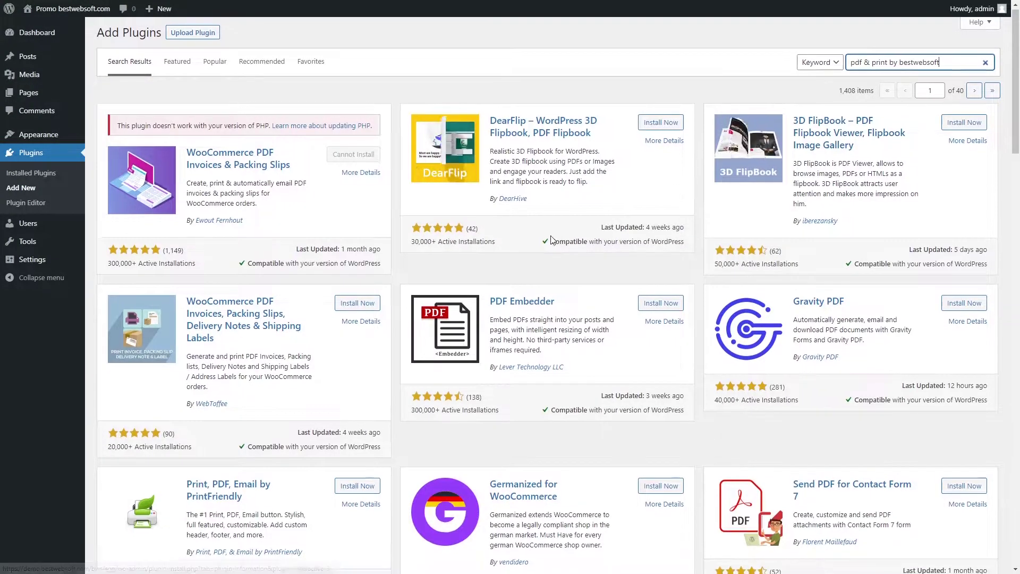
{"action": "scroll", "coordinate": [553, 240], "scroll_direction": "down", "scroll_amount": 4}
{"action": "scroll", "coordinate": [552, 240], "scroll_direction": "down", "scroll_amount": 8}
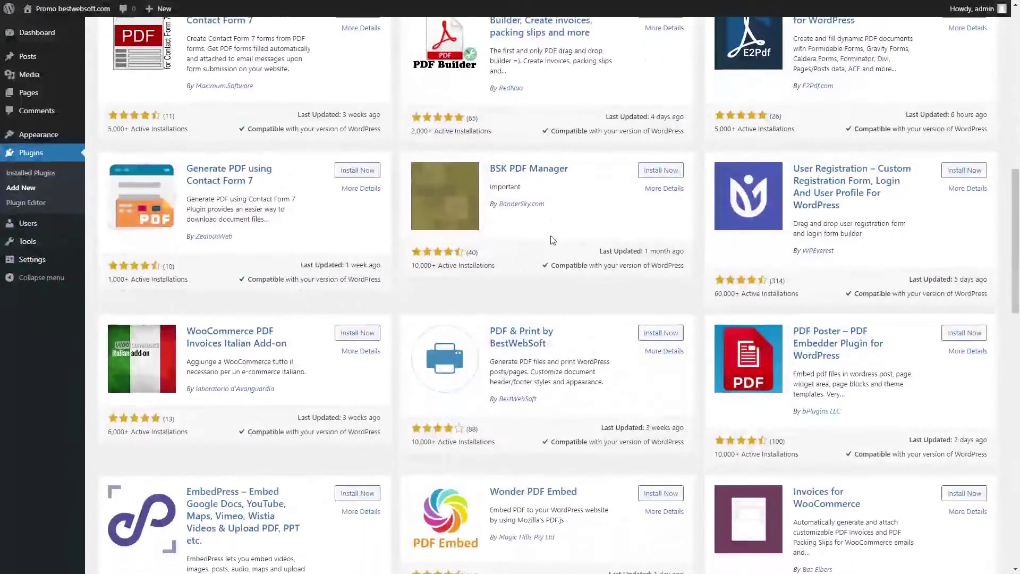
{"action": "left_click", "coordinate": [658, 334]}
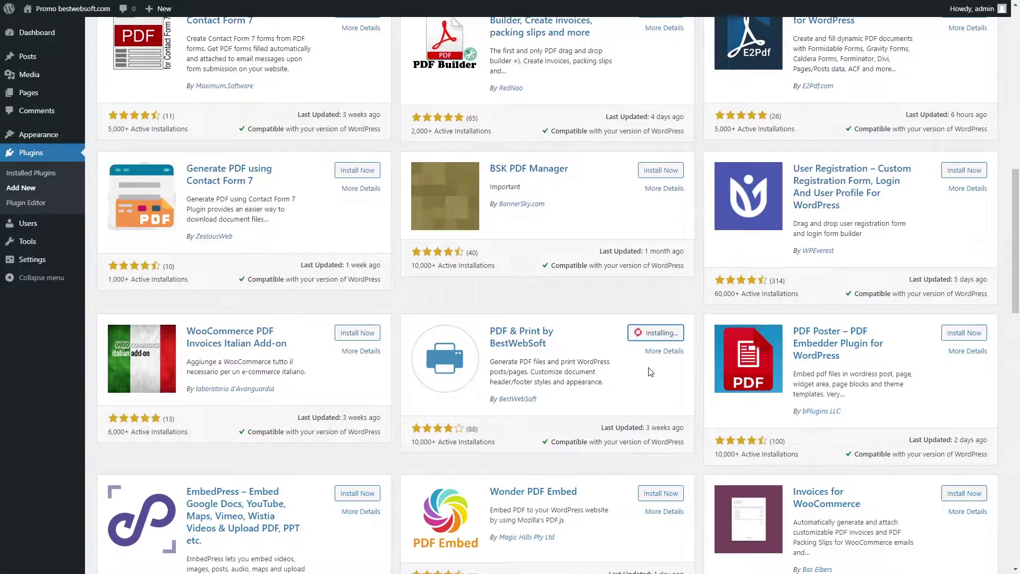
{"action": "left_click", "coordinate": [653, 339]}
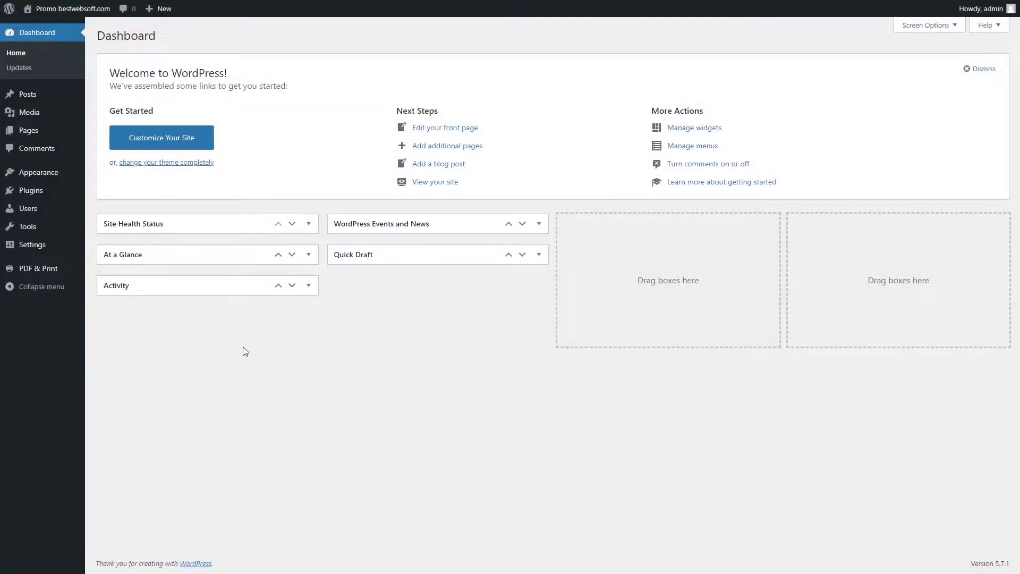
Step: Go to the PDF & Print Pro Settings page and highlight its title
{"action": "mouse_move", "coordinate": [78, 268]}
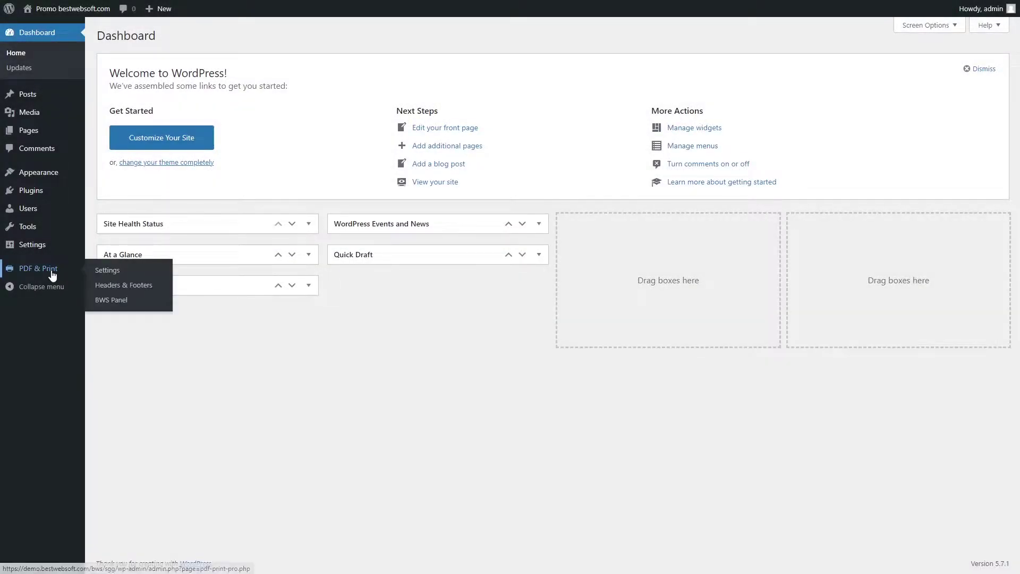
{"action": "left_click", "coordinate": [106, 270]}
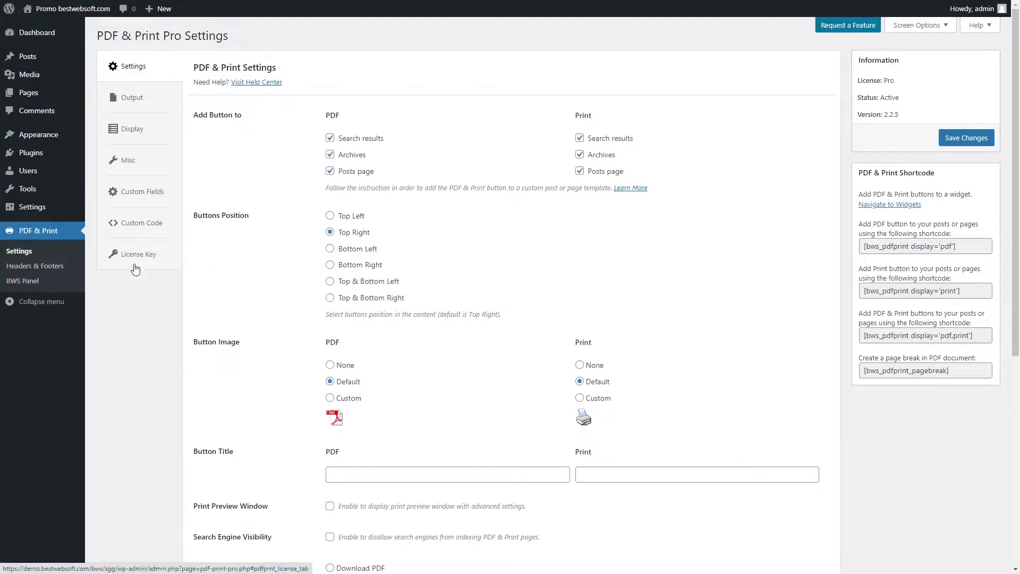
{"action": "left_click_drag", "start_coordinate": [228, 42], "coordinate": [96, 41]}
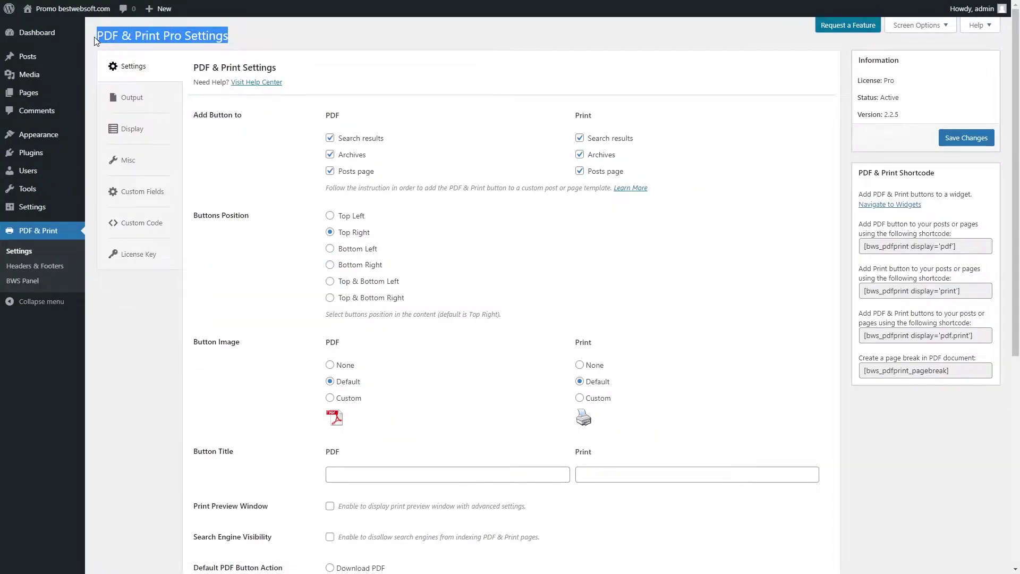
{"action": "left_click", "coordinate": [295, 32]}
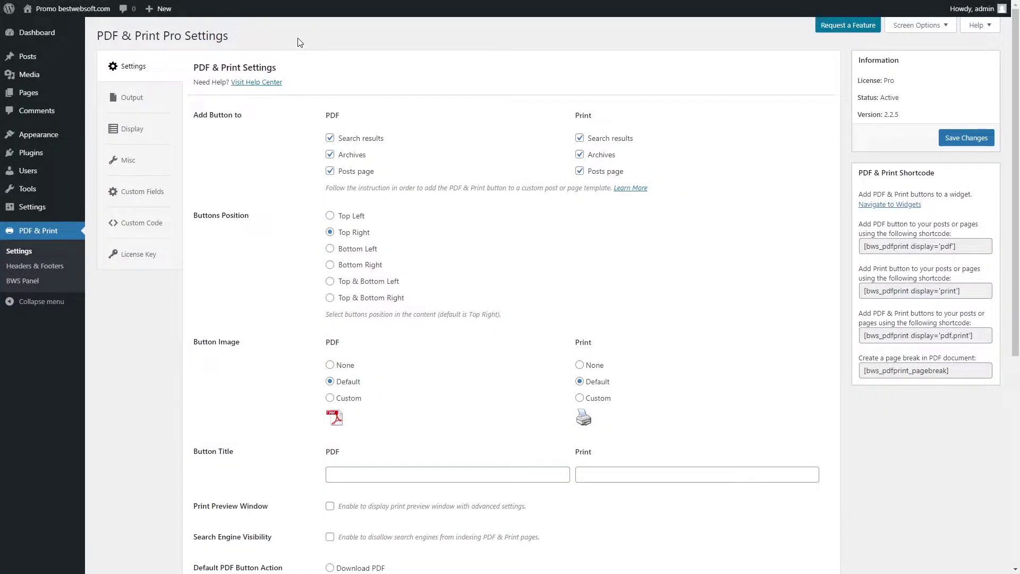
Step: Highlight the settings page title again and the 'Add Button to' label
{"action": "left_click_drag", "start_coordinate": [229, 36], "coordinate": [96, 35]}
{"action": "left_click", "coordinate": [98, 42]}
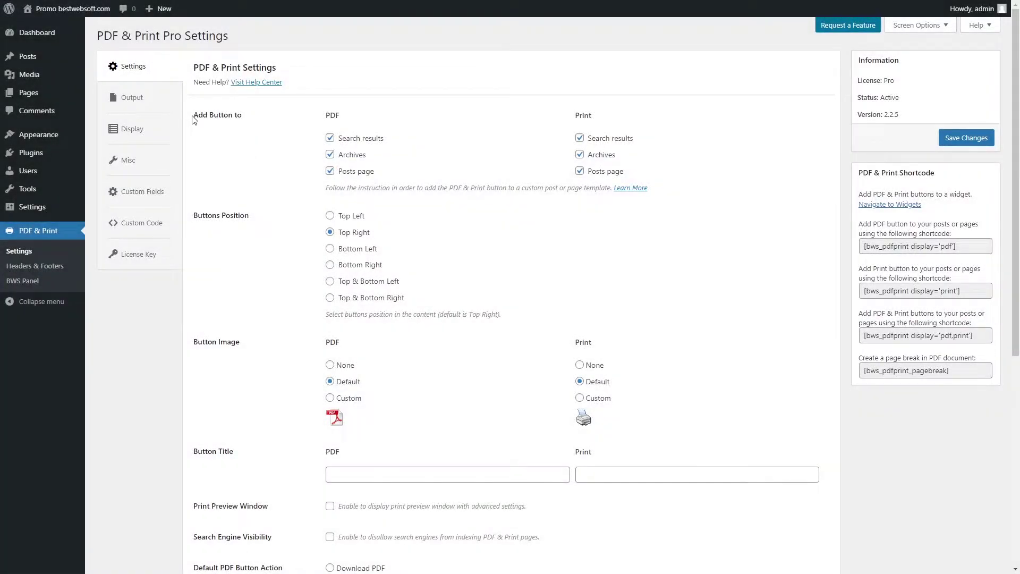
{"action": "left_click_drag", "start_coordinate": [192, 115], "coordinate": [246, 115]}
{"action": "left_click", "coordinate": [254, 118]}
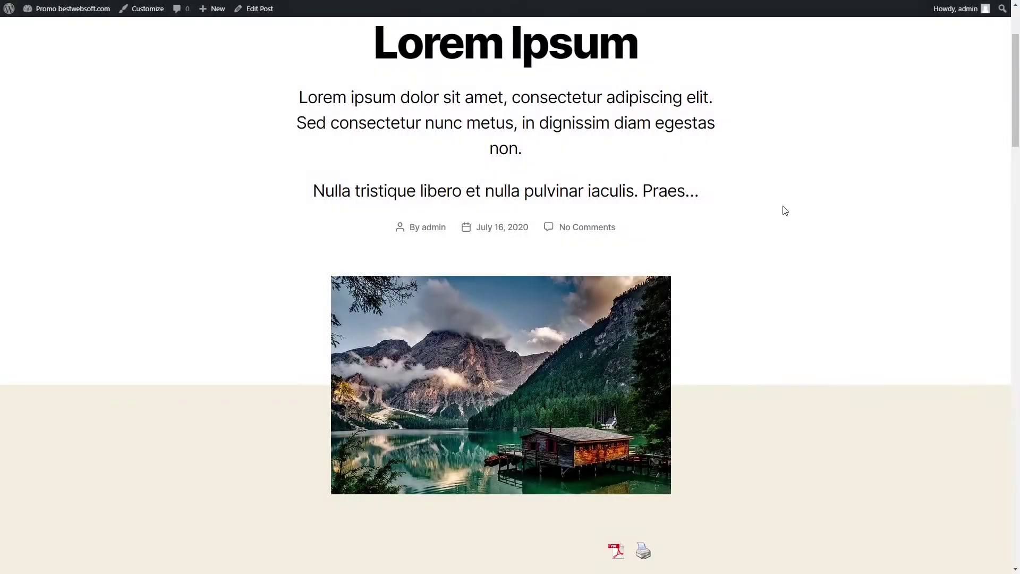
Step: Highlight the 'Add Button to' and 'Buttons Position' rows, then the 'Button Image' label further down
{"action": "scroll", "coordinate": [785, 210], "scroll_direction": "down", "scroll_amount": 4}
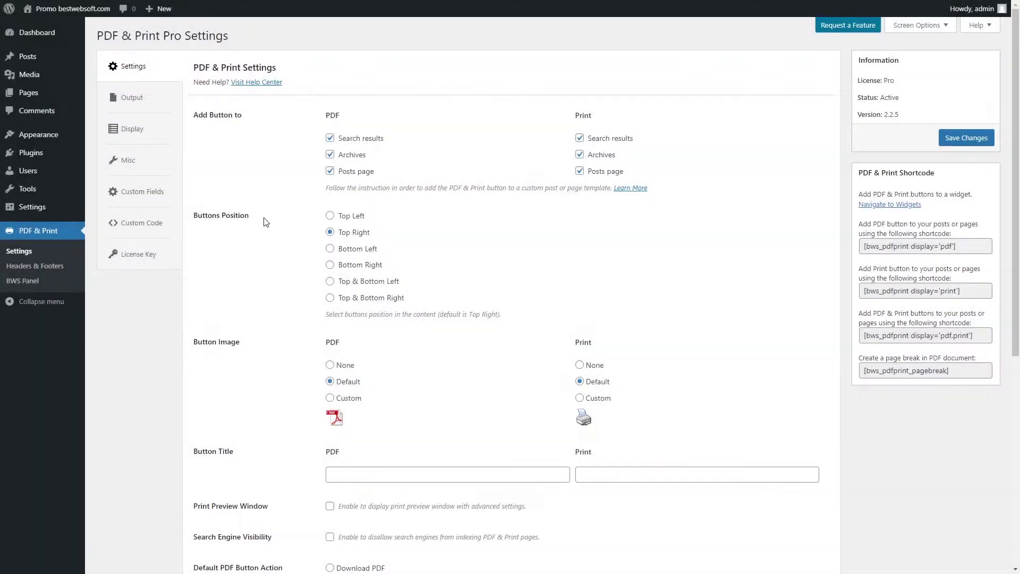
{"action": "left_click_drag", "start_coordinate": [266, 222], "coordinate": [197, 224]}
{"action": "left_click", "coordinate": [203, 213]}
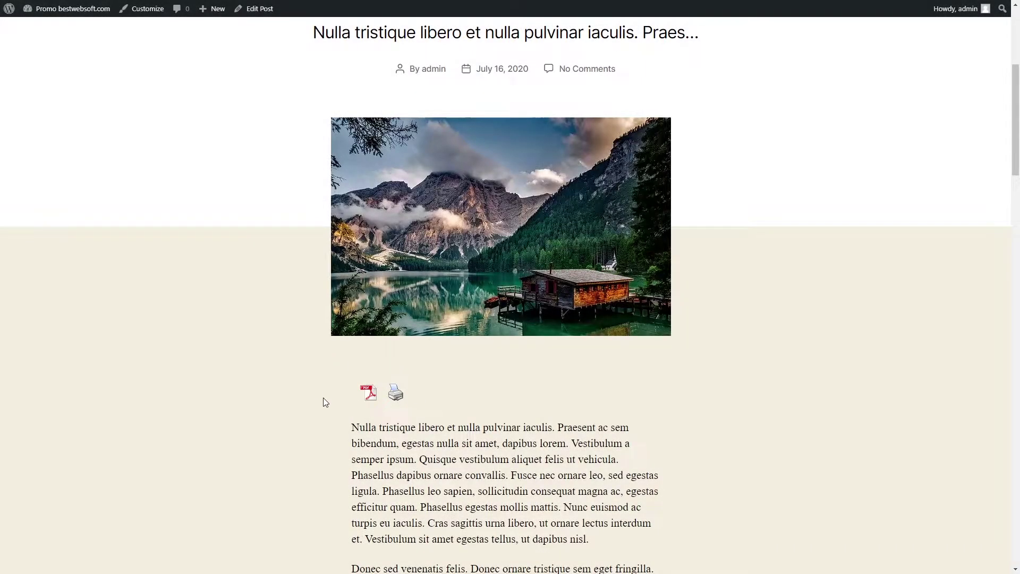
{"action": "scroll", "coordinate": [331, 391], "scroll_direction": "down", "scroll_amount": 14}
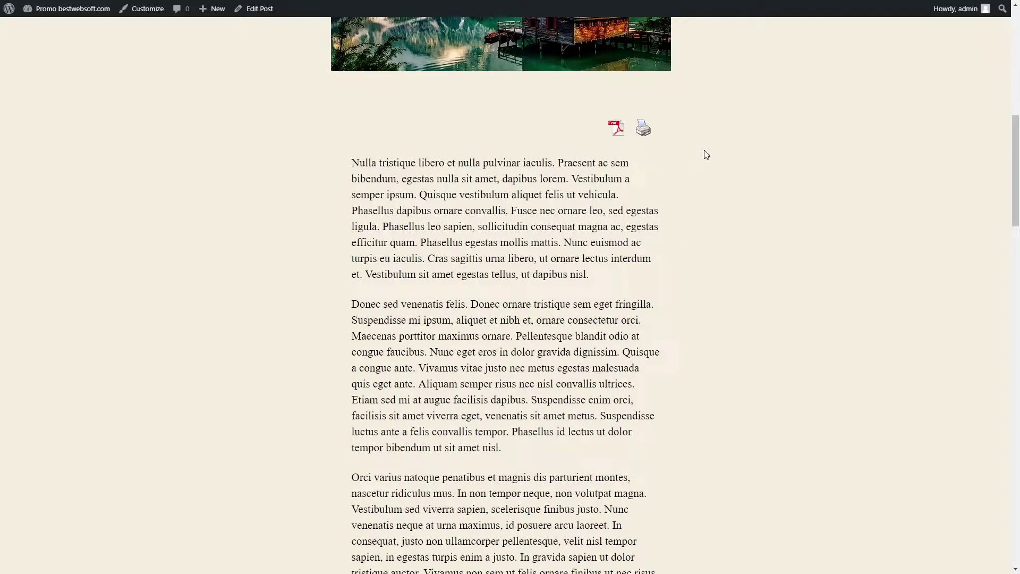
{"action": "scroll", "coordinate": [706, 154], "scroll_direction": "down", "scroll_amount": 9}
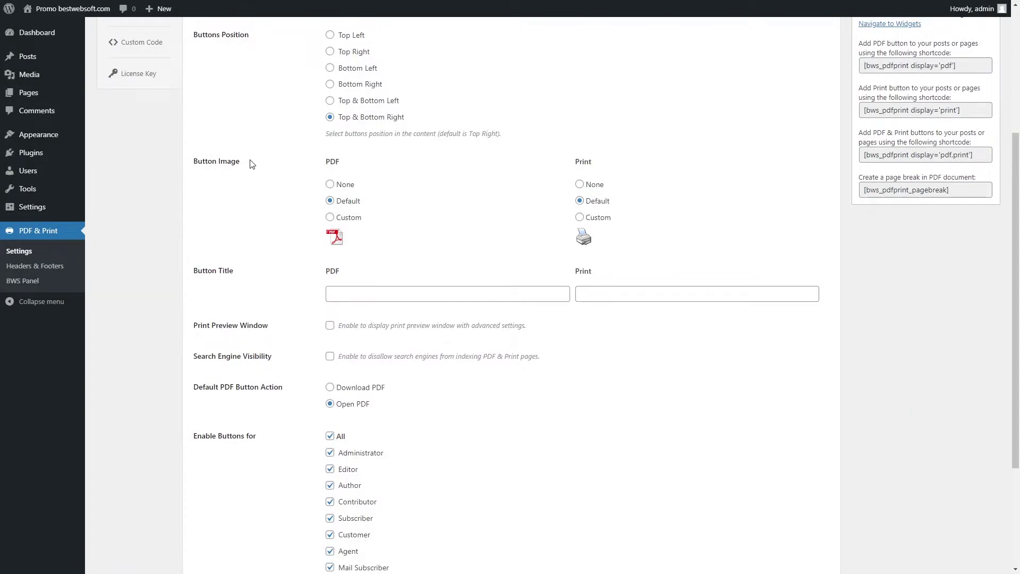
{"action": "left_click_drag", "start_coordinate": [252, 164], "coordinate": [194, 162]}
Step: Highlight the PDF and Print button image options and the 'Button Title' label
{"action": "left_click", "coordinate": [195, 163]}
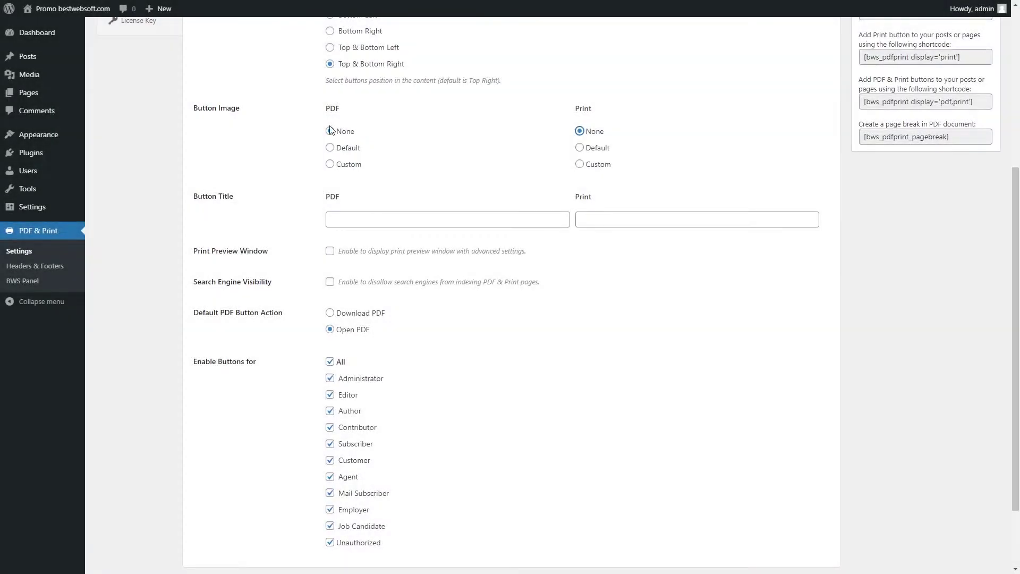
{"action": "left_click_drag", "start_coordinate": [315, 129], "coordinate": [614, 141]}
{"action": "left_click", "coordinate": [604, 131]}
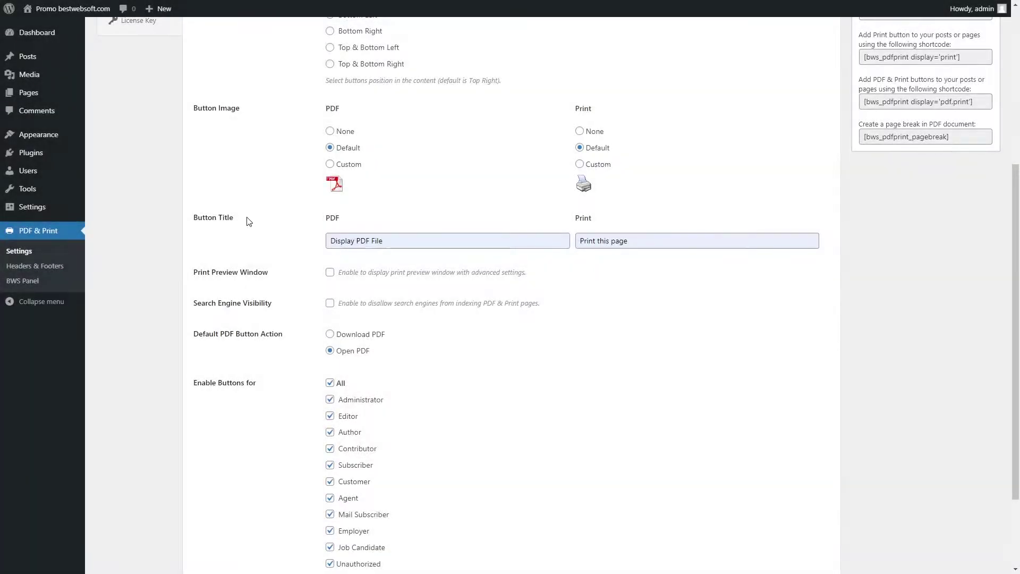
{"action": "left_click_drag", "start_coordinate": [234, 219], "coordinate": [198, 220]}
{"action": "left_click", "coordinate": [254, 218]}
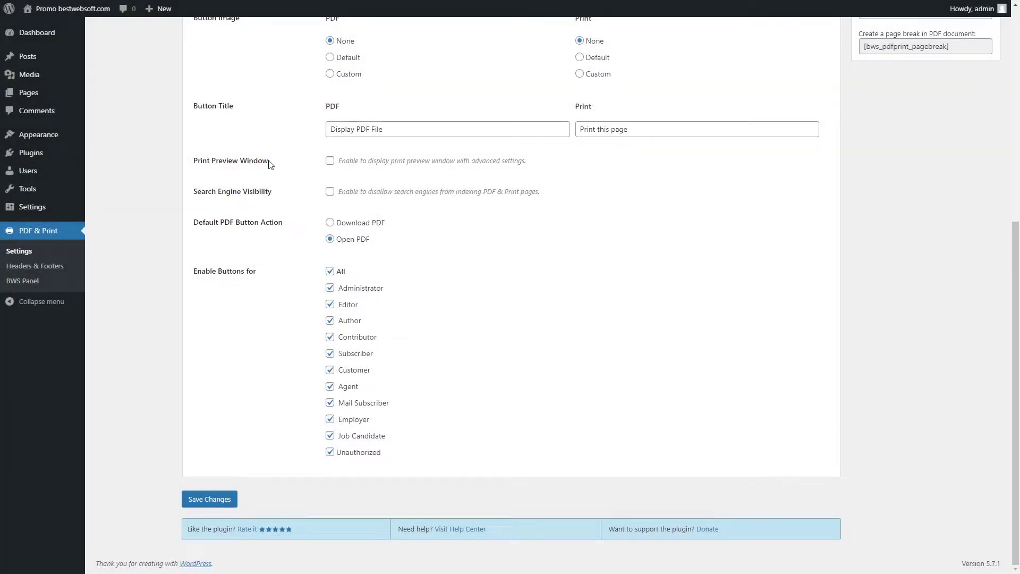
Step: Enable Print Preview Window and try printing the post to see the preview
{"action": "left_click_drag", "start_coordinate": [269, 164], "coordinate": [194, 164]}
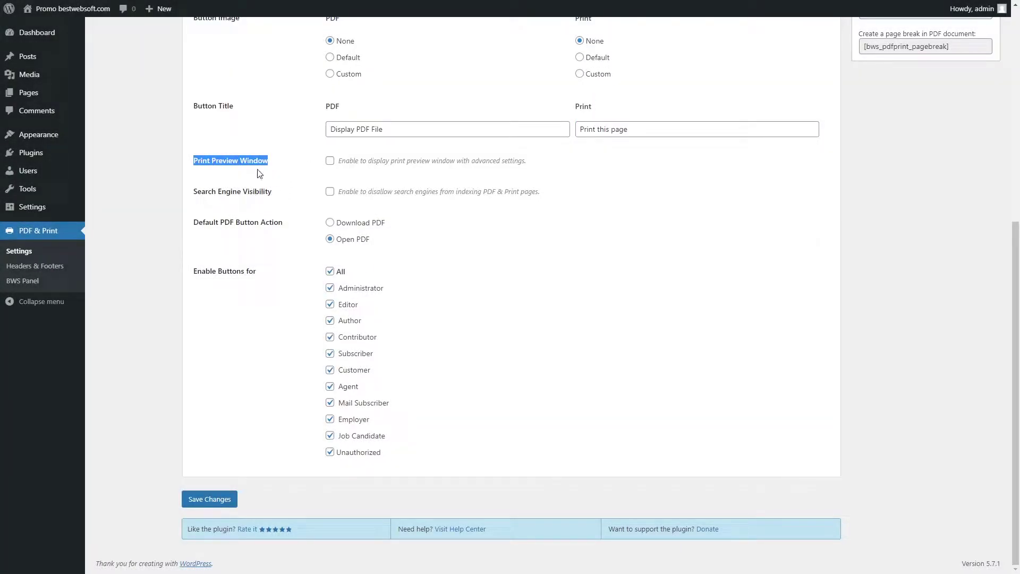
{"action": "left_click", "coordinate": [285, 174]}
{"action": "left_click", "coordinate": [330, 162]}
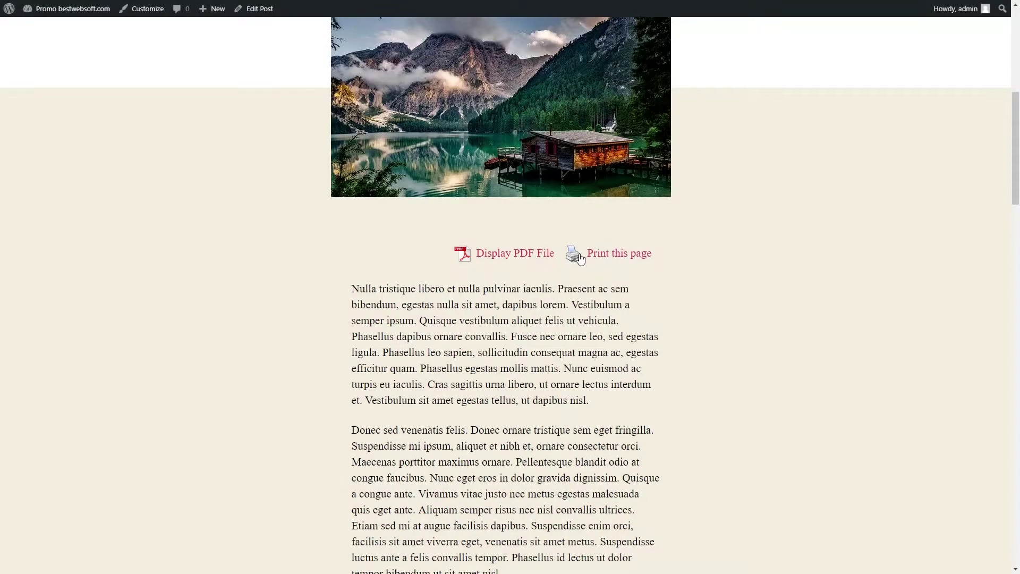
{"action": "left_click", "coordinate": [572, 257]}
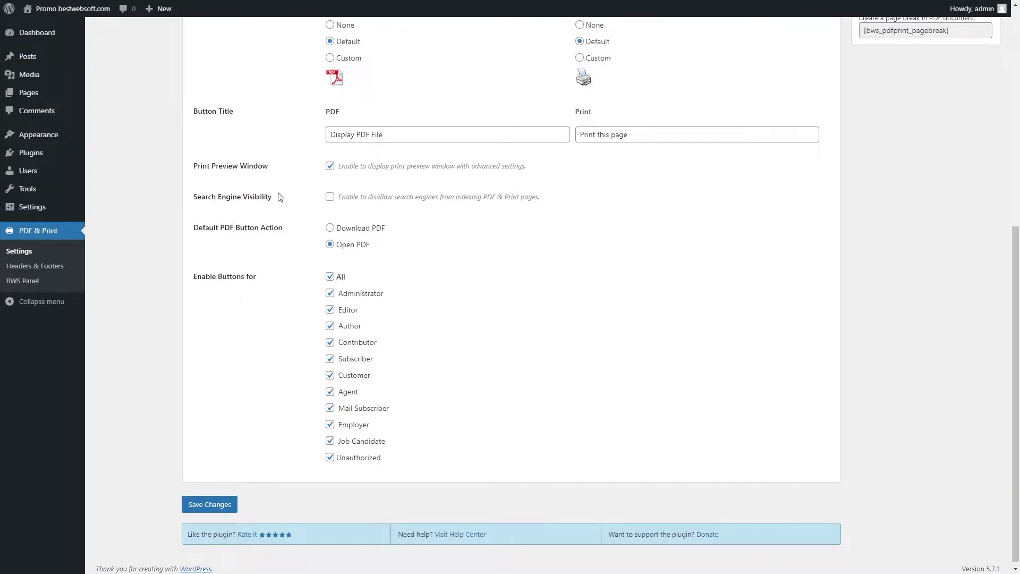
Step: Enable Search Engine Visibility to hide PDF & Print pages from search engines
{"action": "left_click_drag", "start_coordinate": [277, 197], "coordinate": [202, 196]}
{"action": "left_click", "coordinate": [277, 199]}
{"action": "left_click", "coordinate": [330, 197]}
{"action": "scroll", "coordinate": [505, 234], "scroll_direction": "up", "scroll_amount": 1}
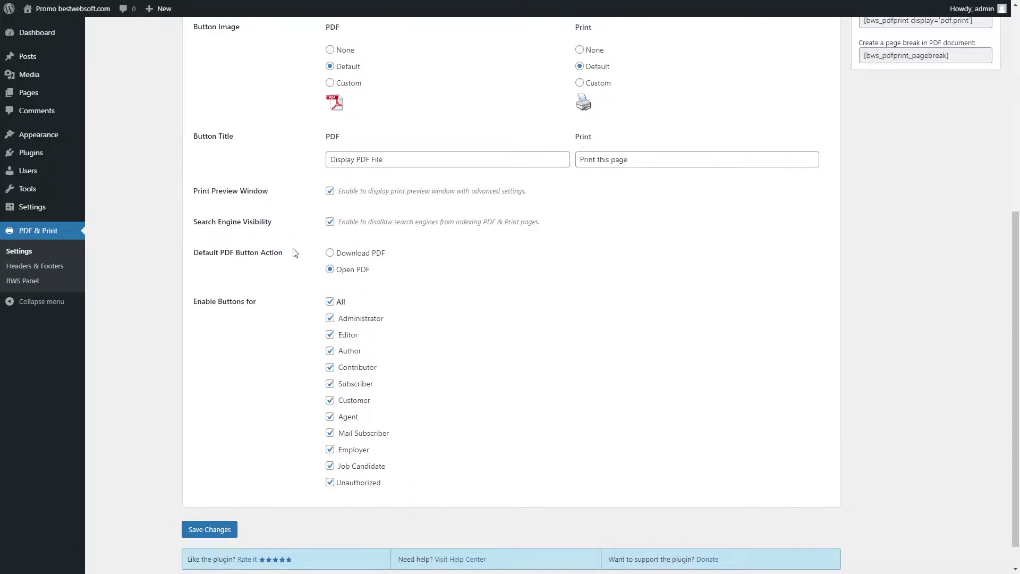
Step: Set Default PDF Button Action to Open PDF instead of Download PDF
{"action": "left_click_drag", "start_coordinate": [291, 254], "coordinate": [196, 256]}
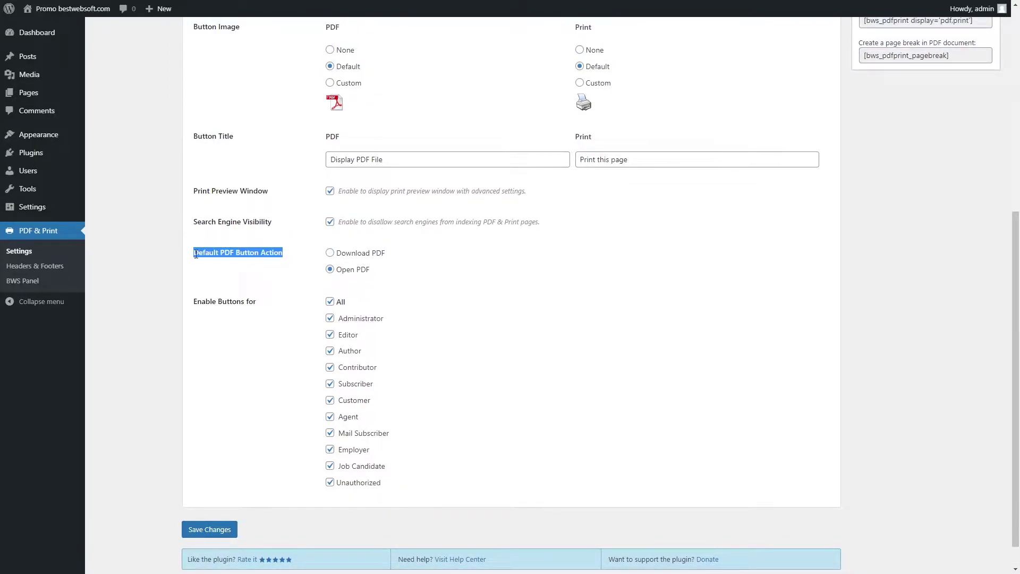
{"action": "left_click", "coordinate": [286, 254]}
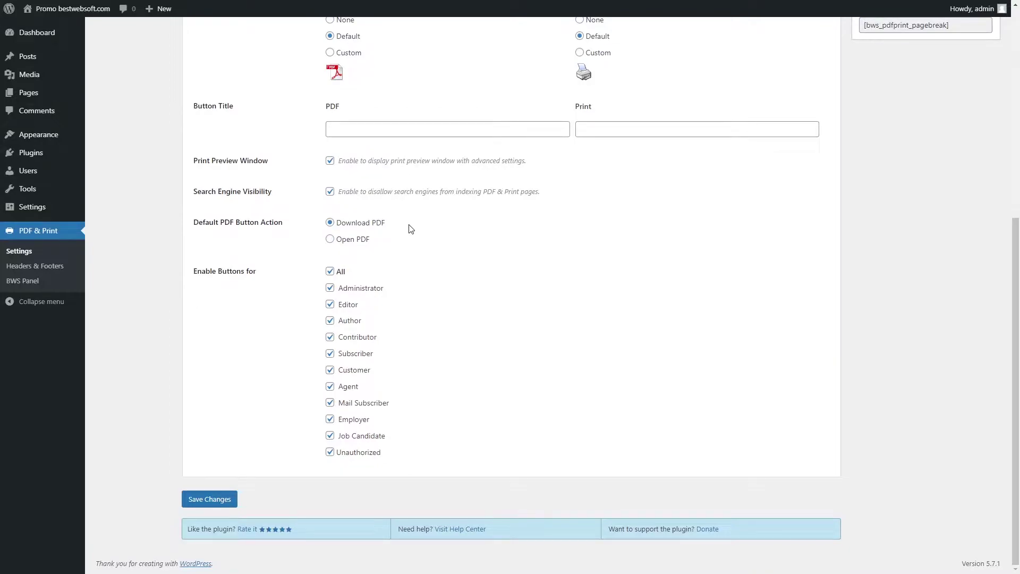
{"action": "left_click_drag", "start_coordinate": [399, 226], "coordinate": [340, 227]}
{"action": "left_click", "coordinate": [399, 226]}
{"action": "left_click_drag", "start_coordinate": [392, 244], "coordinate": [331, 243]}
{"action": "left_click", "coordinate": [330, 240]}
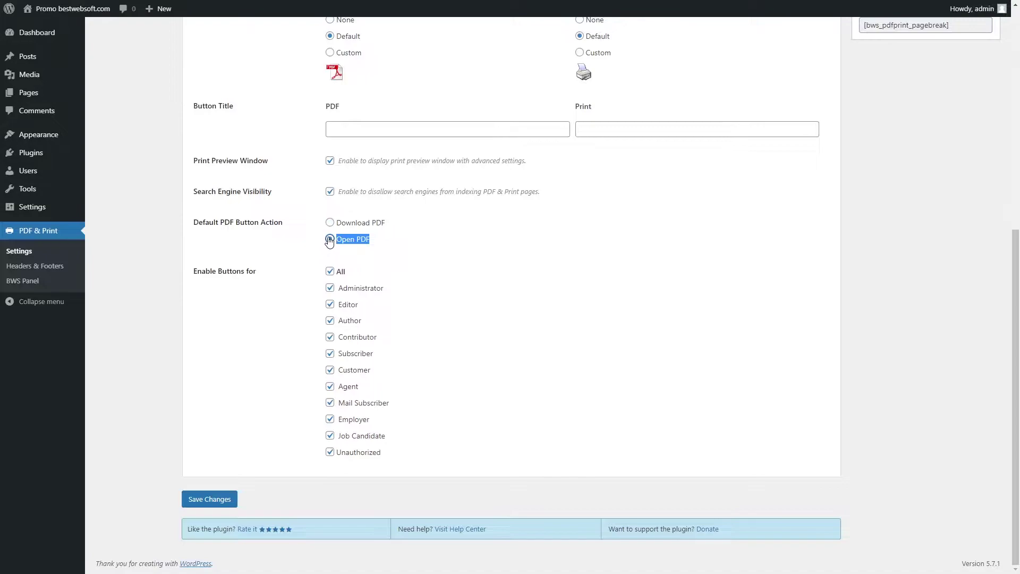
{"action": "left_click", "coordinate": [382, 243]}
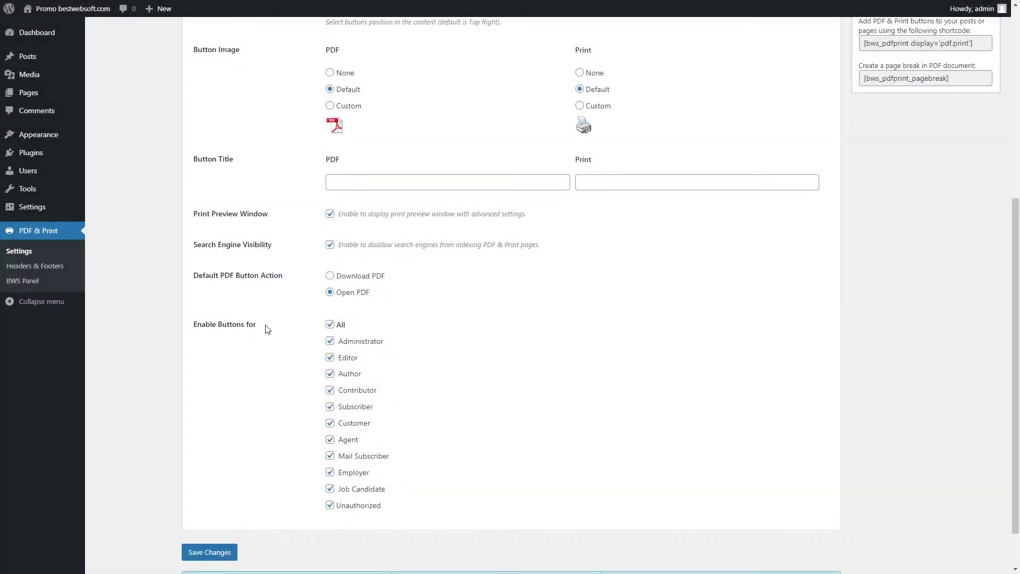
Step: Disable the buttons for Editor, Subscriber, Mail Subscriber and Job Candidate roles
{"action": "left_click_drag", "start_coordinate": [267, 329], "coordinate": [198, 326]}
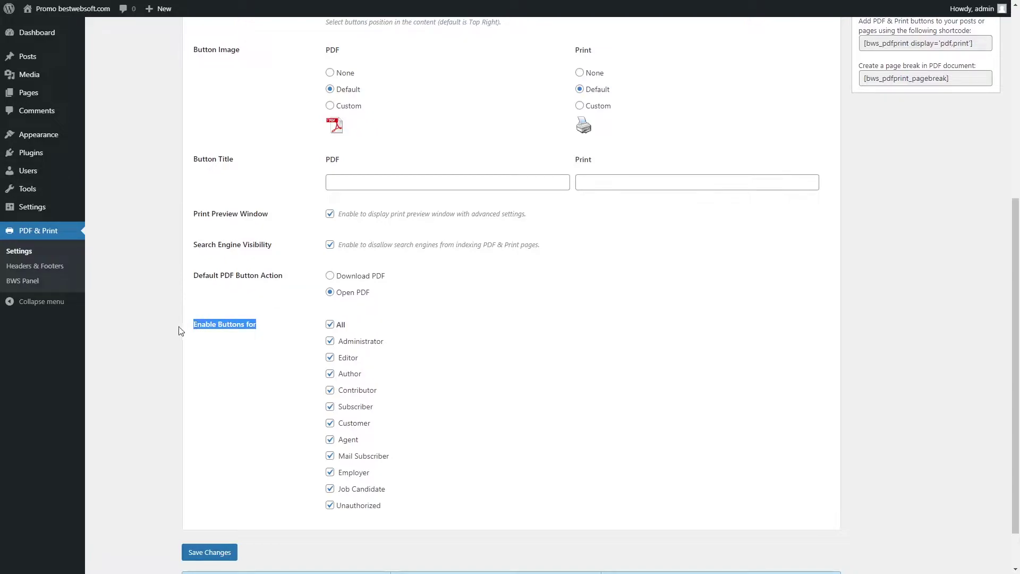
{"action": "left_click", "coordinate": [329, 357]}
{"action": "left_click", "coordinate": [330, 406]}
{"action": "left_click", "coordinate": [330, 456]}
{"action": "left_click", "coordinate": [330, 489]}
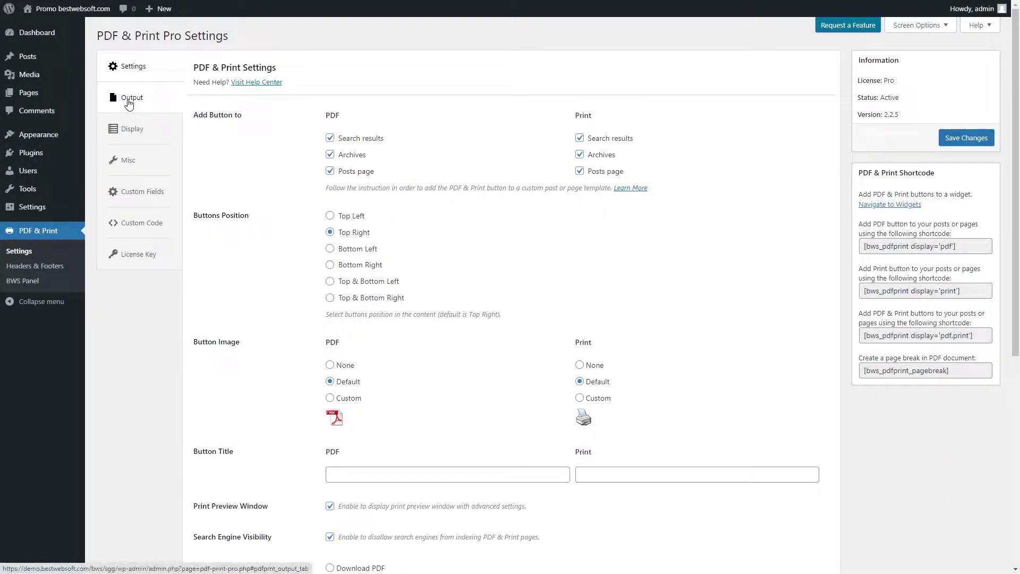
Step: Switch to the Document Output Settings and highlight its heading
{"action": "left_click", "coordinate": [129, 101]}
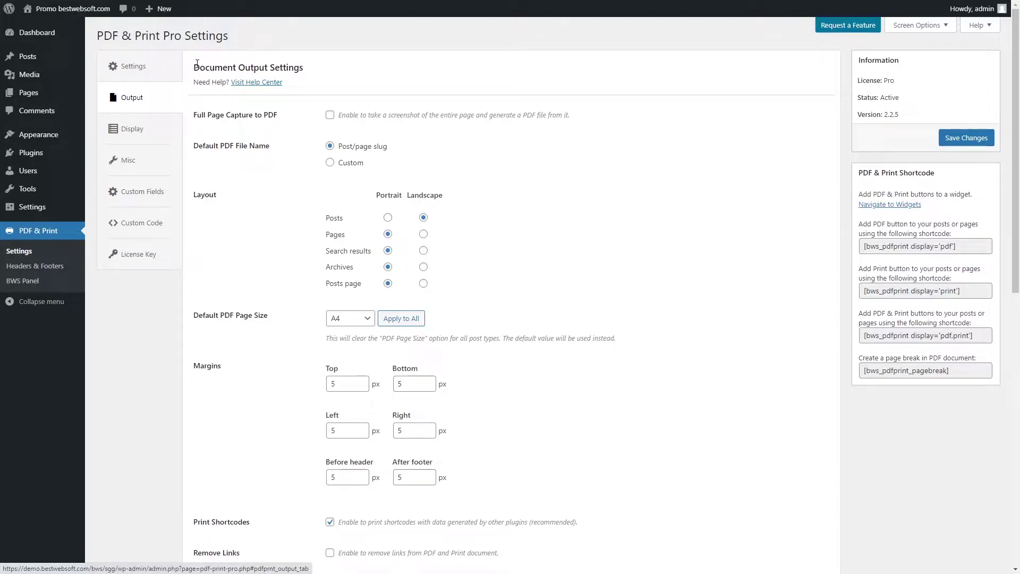
{"action": "left_click_drag", "start_coordinate": [195, 65], "coordinate": [319, 66]}
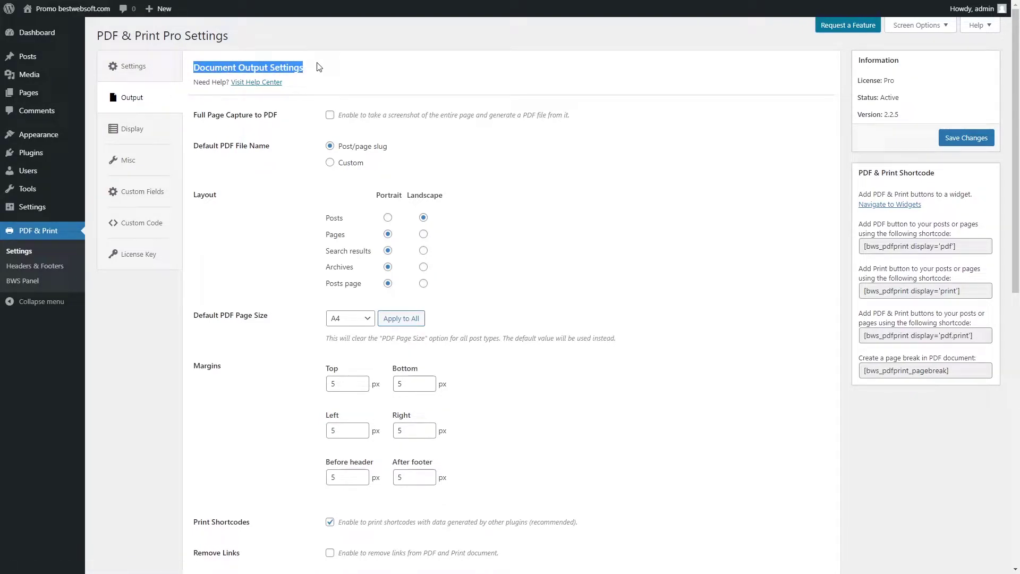
{"action": "left_click", "coordinate": [319, 67]}
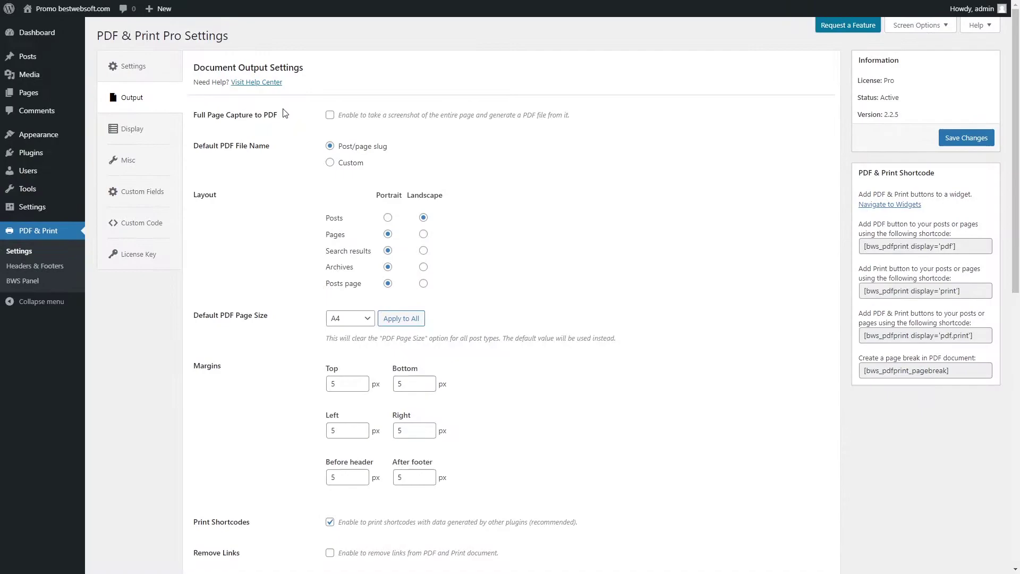
Step: Enable Full Page Capture to PDF and save the output settings
{"action": "left_click_drag", "start_coordinate": [281, 116], "coordinate": [195, 115]}
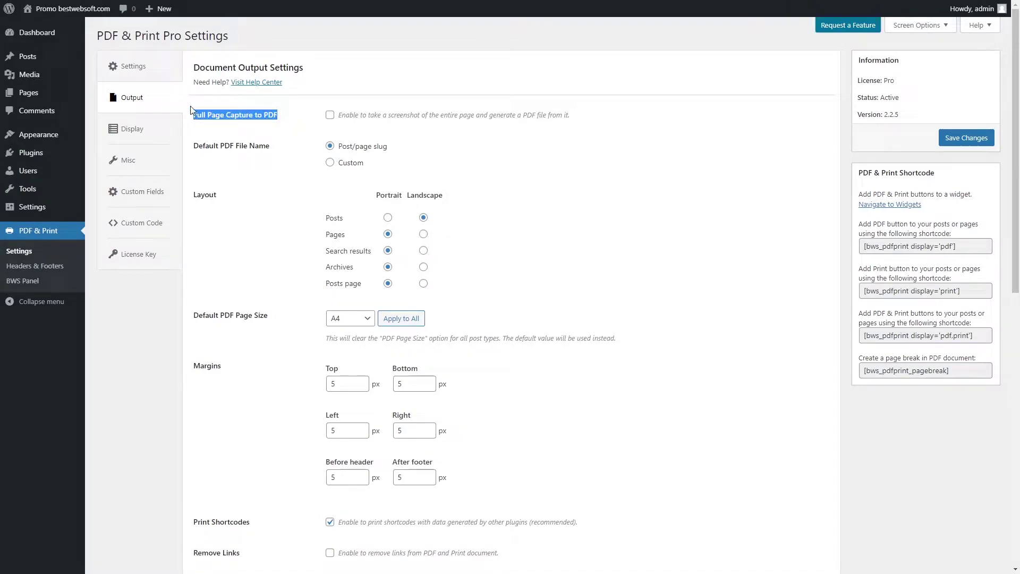
{"action": "left_click", "coordinate": [330, 115]}
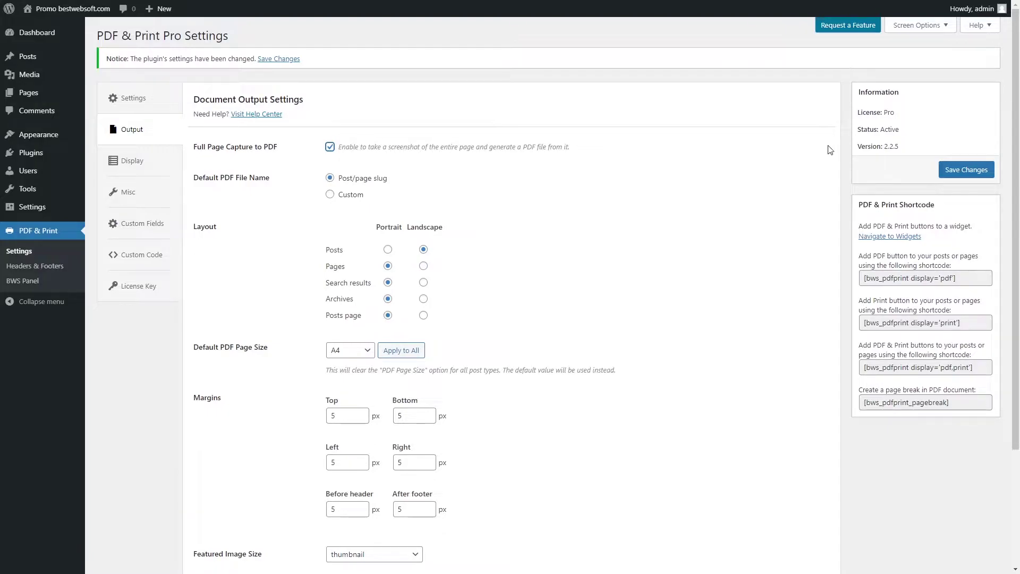
{"action": "left_click", "coordinate": [948, 170]}
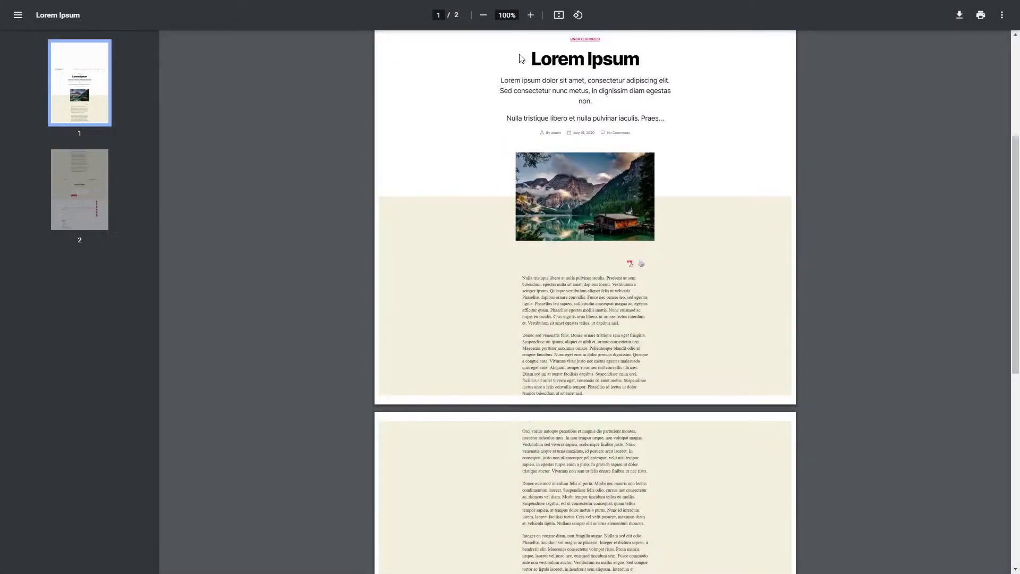
{"action": "scroll", "coordinate": [563, 223], "scroll_direction": "down", "scroll_amount": 3}
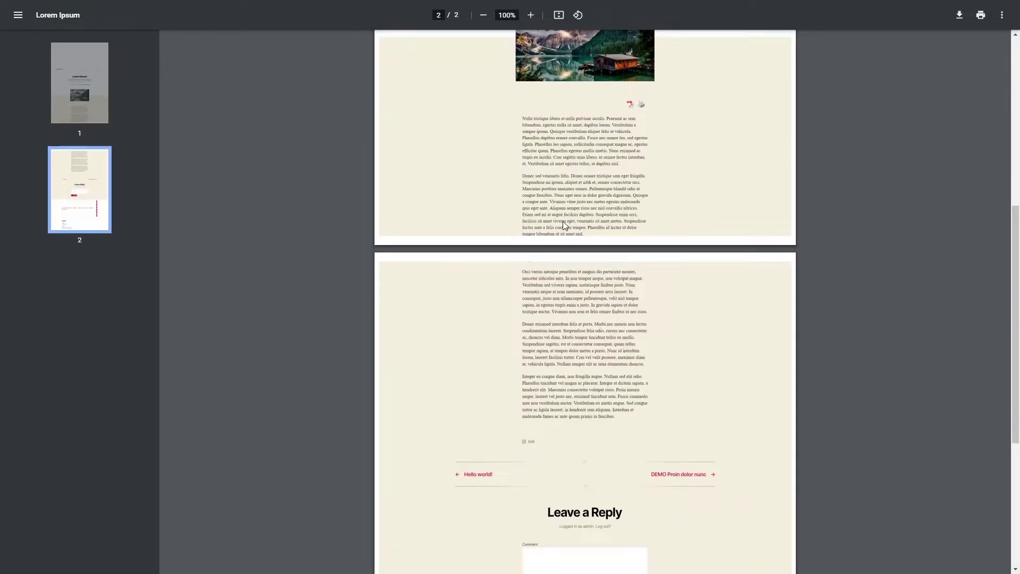
{"action": "scroll", "coordinate": [563, 221], "scroll_direction": "down", "scroll_amount": 2}
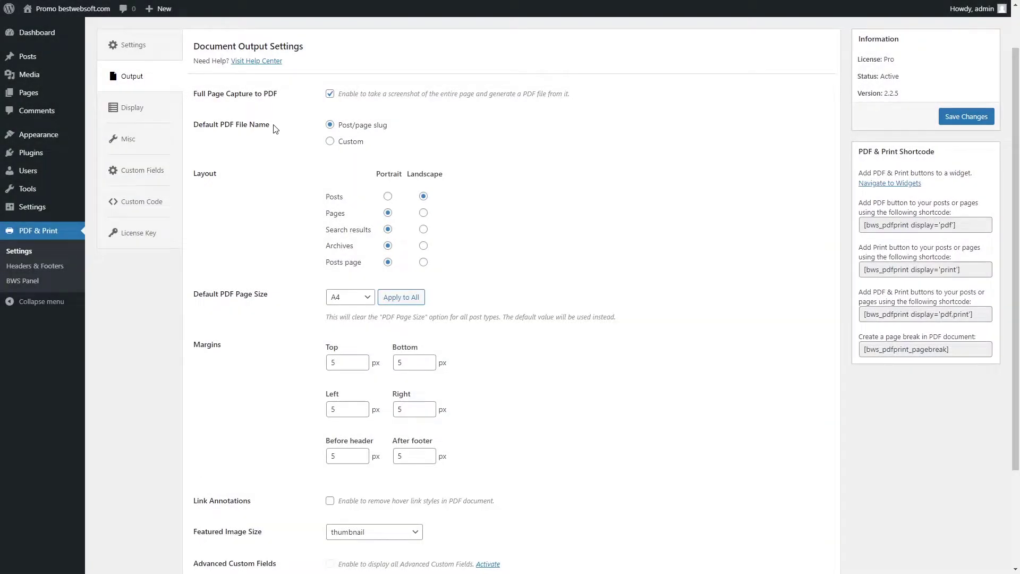
Step: Highlight the Default PDF File Name setting and its post/page slug option
{"action": "left_click_drag", "start_coordinate": [273, 127], "coordinate": [203, 123]}
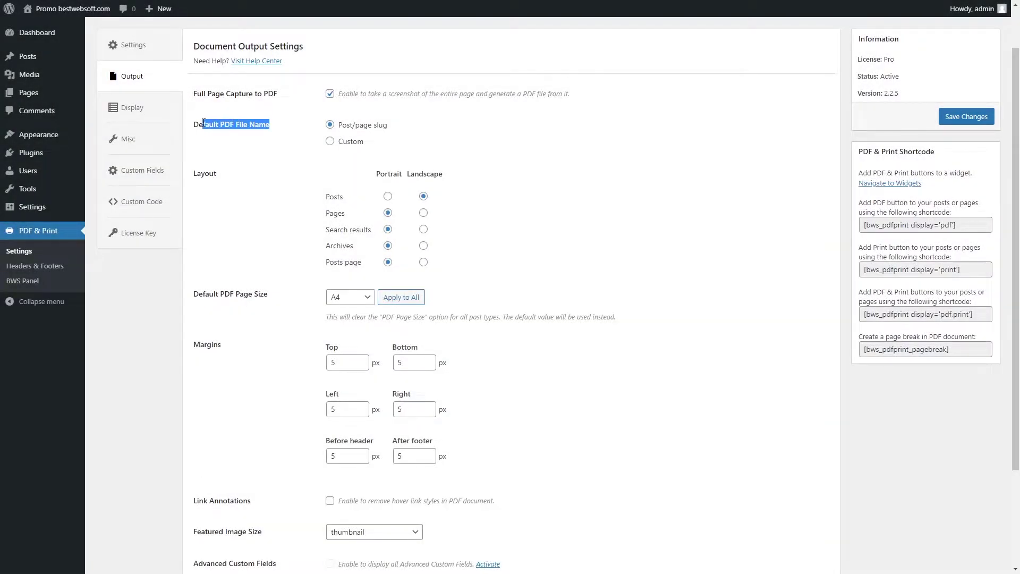
{"action": "left_click", "coordinate": [270, 127]}
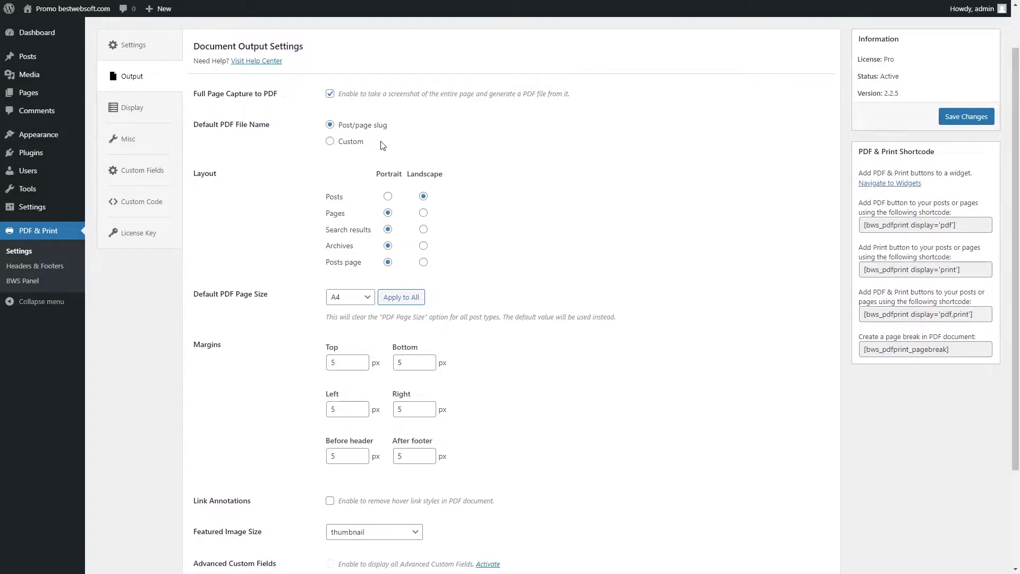
{"action": "left_click_drag", "start_coordinate": [394, 126], "coordinate": [340, 128]}
{"action": "left_click", "coordinate": [398, 130]}
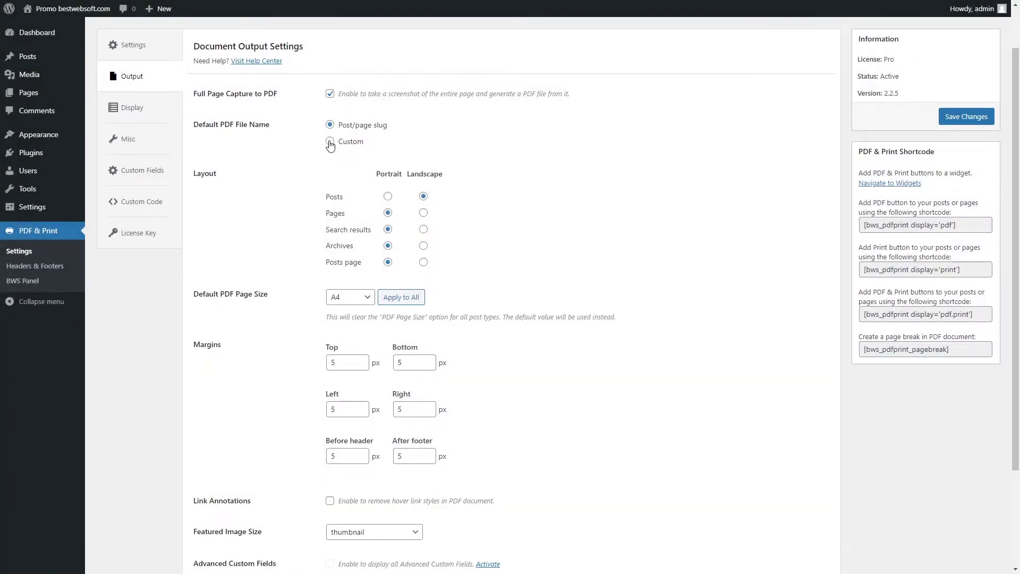
Step: Choose a Custom PDF file name and edit it to read 'pdf'
{"action": "left_click", "coordinate": [330, 142]}
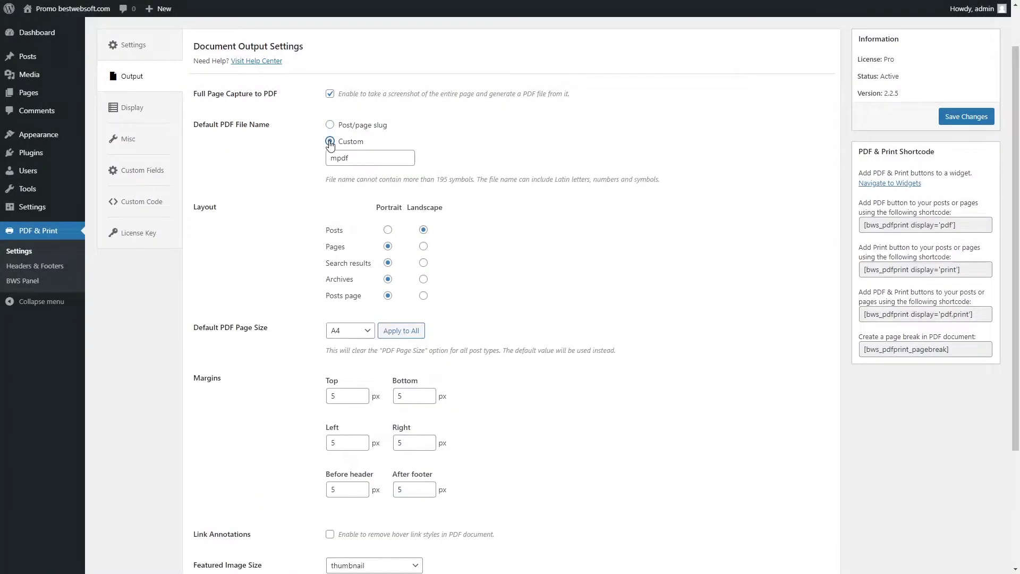
{"action": "left_click_drag", "start_coordinate": [337, 157], "coordinate": [330, 158]}
{"action": "key", "text": "BackSpace"}
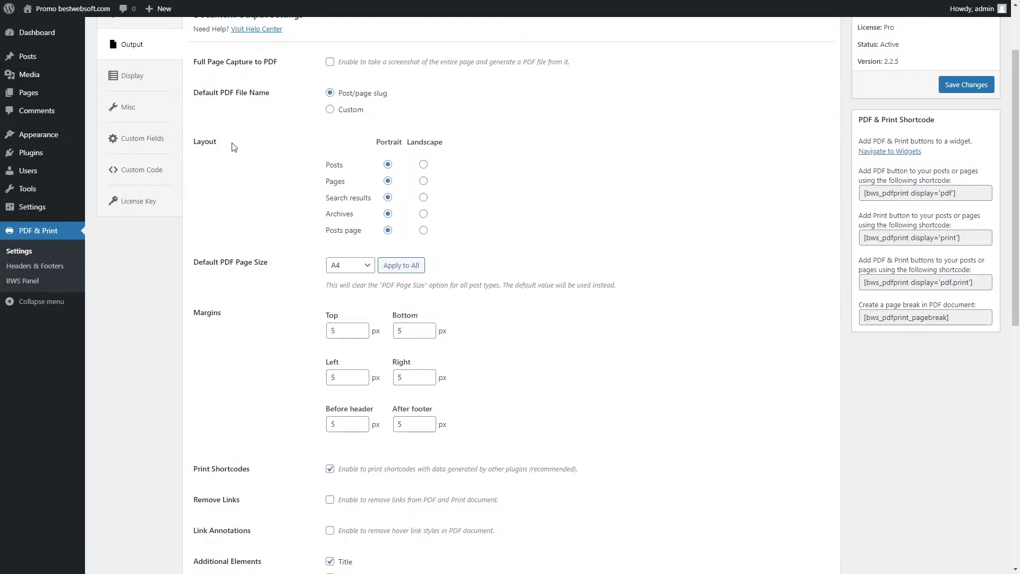
Step: Switch the Layout to landscape, then back to portrait
{"action": "left_click_drag", "start_coordinate": [219, 143], "coordinate": [195, 143]}
{"action": "left_click", "coordinate": [216, 139]}
{"action": "left_click", "coordinate": [423, 181]}
{"action": "left_click", "coordinate": [388, 181]}
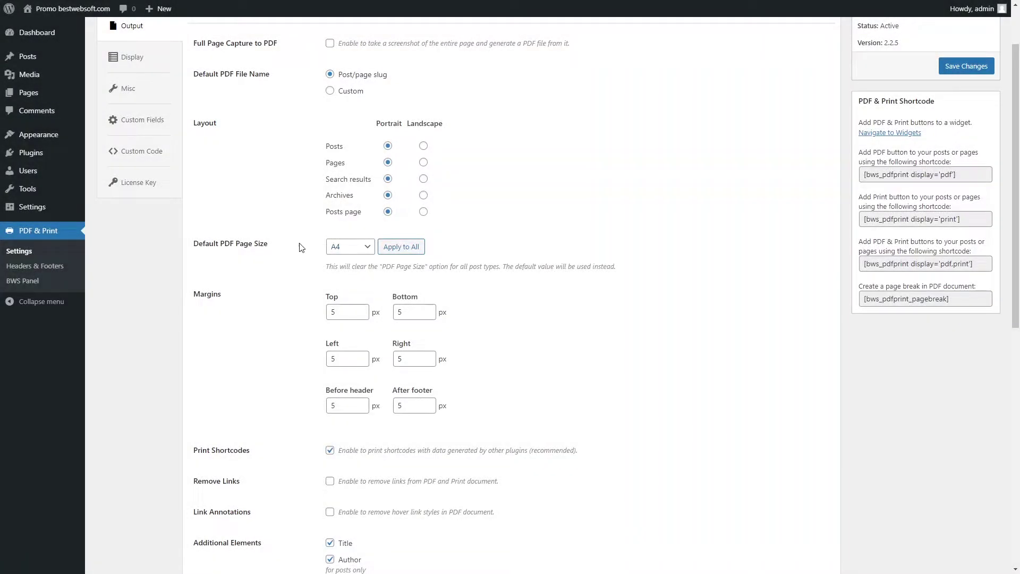
Step: Choose A8 as the Default PDF Page Size and apply it to all post types
{"action": "left_click_drag", "start_coordinate": [277, 244], "coordinate": [195, 243]}
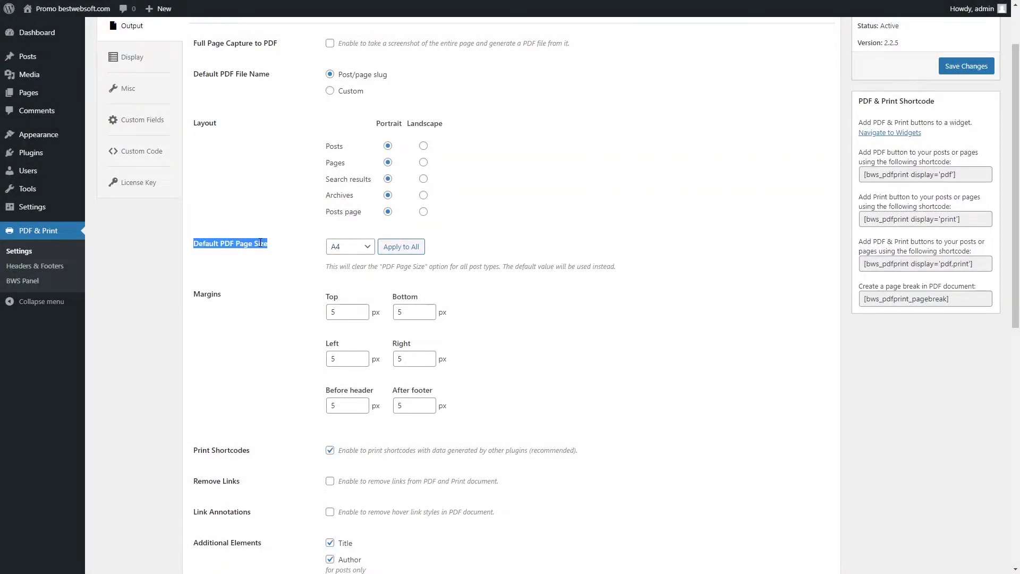
{"action": "left_click", "coordinate": [308, 249]}
{"action": "left_click", "coordinate": [346, 247]}
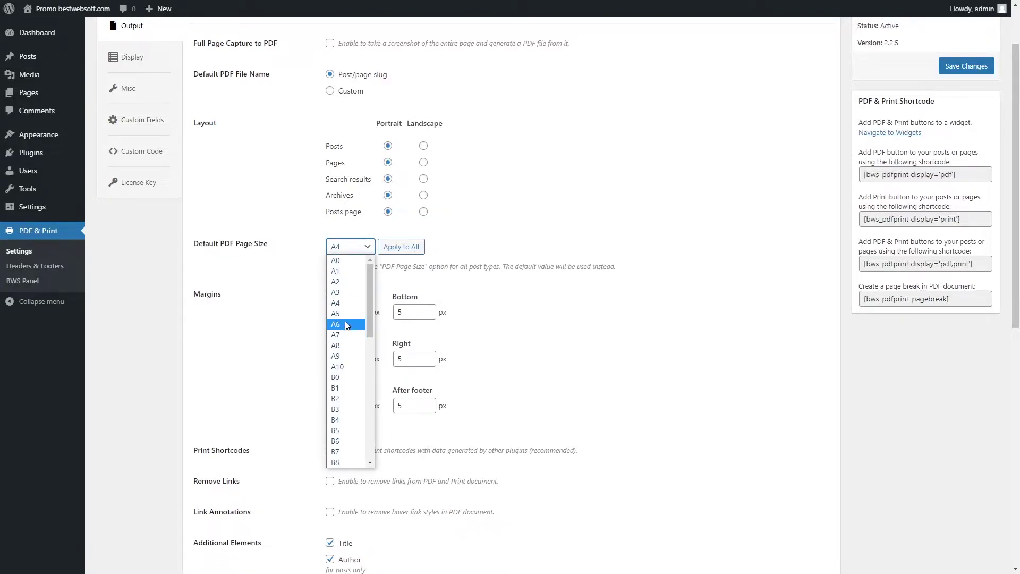
{"action": "left_click", "coordinate": [344, 345]}
{"action": "left_click", "coordinate": [403, 247]}
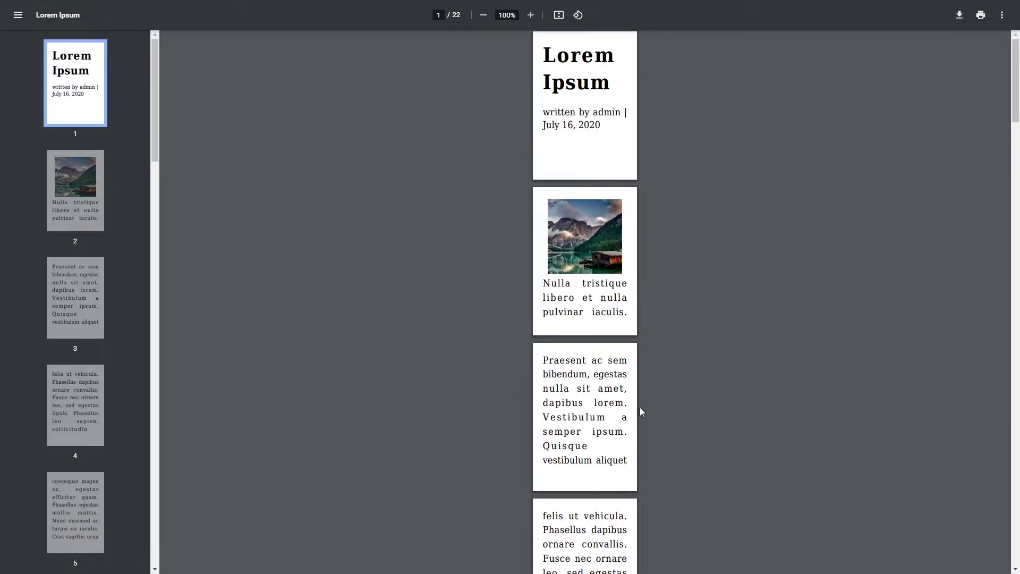
Step: Change all six margin fields from 5 to 50
{"action": "left_click_drag", "start_coordinate": [222, 185], "coordinate": [192, 185]}
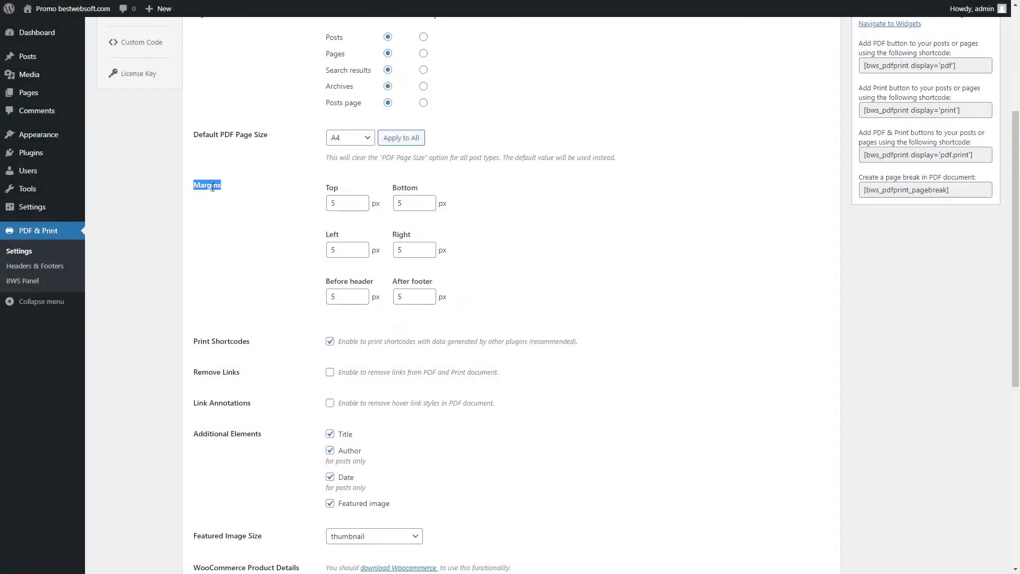
{"action": "left_click", "coordinate": [233, 189]}
{"action": "left_click", "coordinate": [352, 204]}
{"action": "type", "text": "0"}
{"action": "left_click", "coordinate": [427, 203]}
{"action": "type", "text": "0"}
{"action": "left_click", "coordinate": [410, 247]}
{"action": "type", "text": "0"}
{"action": "left_click", "coordinate": [362, 249]}
{"action": "type", "text": "0"}
{"action": "left_click", "coordinate": [348, 297]}
{"action": "type", "text": "0"}
{"action": "left_click", "coordinate": [423, 296]}
{"action": "type", "text": "0"}
{"action": "left_click", "coordinate": [472, 289]}
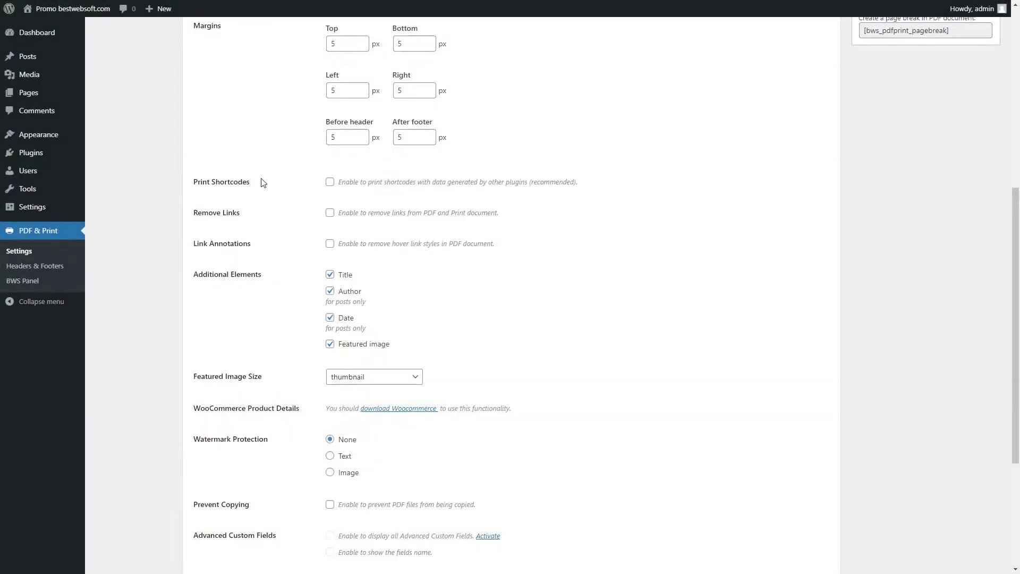
{"action": "left_click_drag", "start_coordinate": [261, 183], "coordinate": [198, 182]}
Step: Enable Print Shortcodes and view the post's print preview with its contact form
{"action": "left_click", "coordinate": [234, 168]}
{"action": "left_click", "coordinate": [330, 182]}
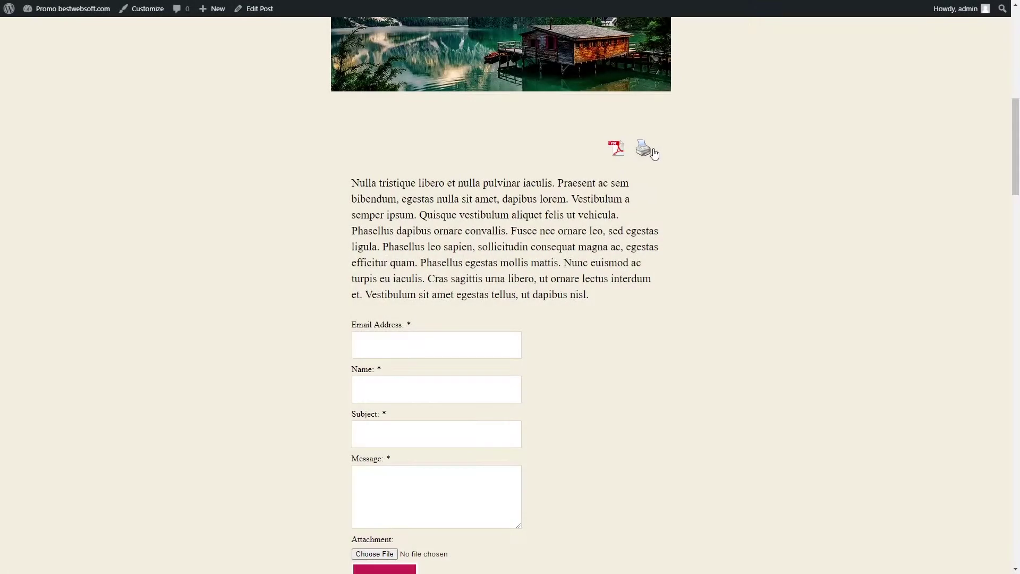
{"action": "left_click", "coordinate": [651, 150]}
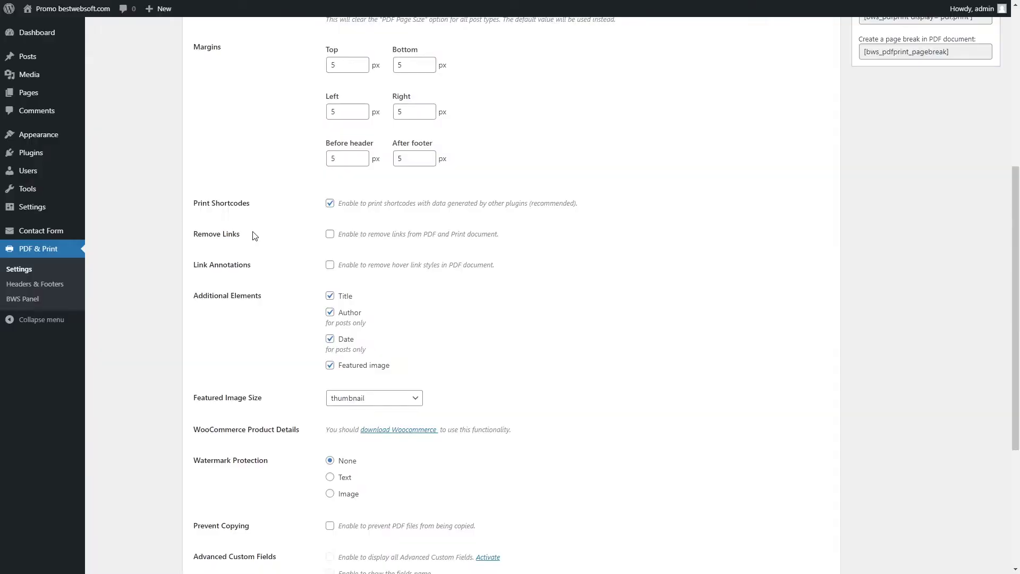
{"action": "mouse_move", "coordinate": [253, 234]}
{"action": "left_mouse_down"}
{"action": "mouse_move", "coordinate": [191, 238]}
{"action": "mouse_move", "coordinate": [194, 230]}
{"action": "mouse_move", "coordinate": [268, 228]}
{"action": "left_mouse_up"}
Step: Check Remove Links and Link Annotations, toggling Remove Links off and on
{"action": "left_click", "coordinate": [330, 234]}
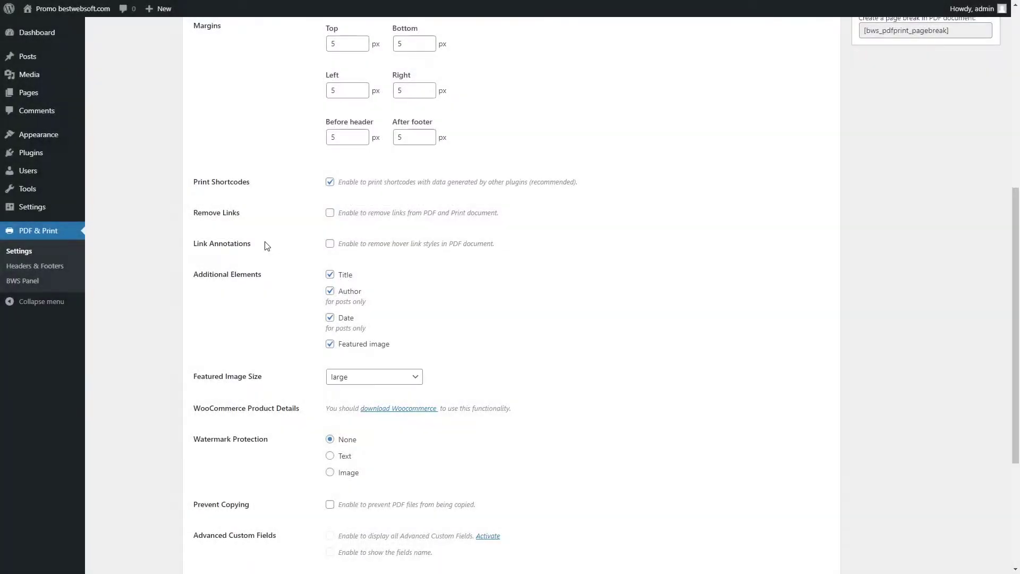
{"action": "left_click_drag", "start_coordinate": [260, 243], "coordinate": [194, 244]}
{"action": "left_click", "coordinate": [298, 250]}
{"action": "left_click", "coordinate": [330, 244]}
{"action": "left_click", "coordinate": [330, 213]}
{"action": "left_click", "coordinate": [330, 214]}
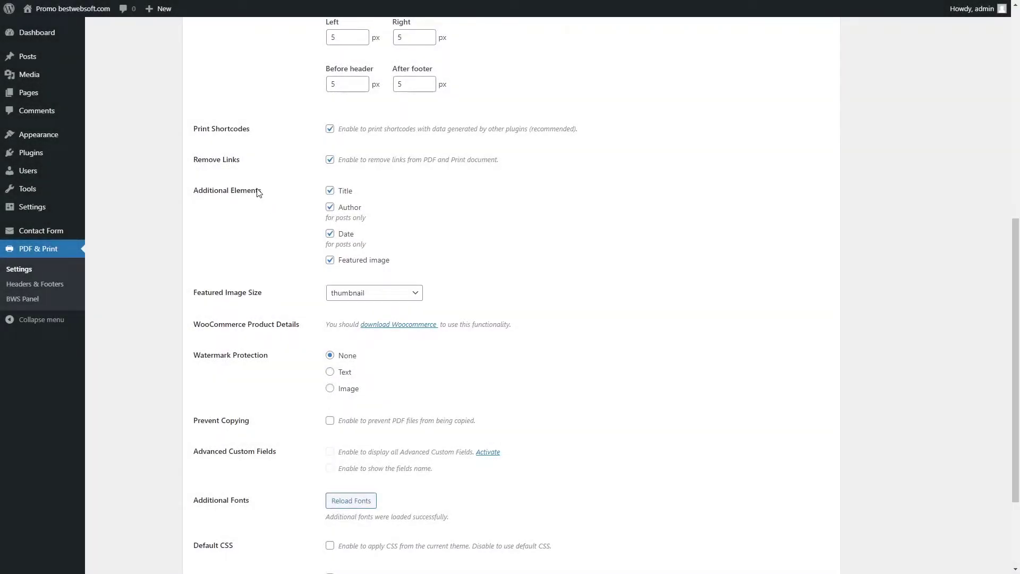
{"action": "left_click_drag", "start_coordinate": [258, 192], "coordinate": [196, 193]}
Step: Uncheck Author, Date and Featured image under Additional Elements
{"action": "left_click", "coordinate": [268, 198]}
{"action": "left_click", "coordinate": [329, 208]}
{"action": "left_click", "coordinate": [330, 234]}
{"action": "left_click", "coordinate": [330, 261]}
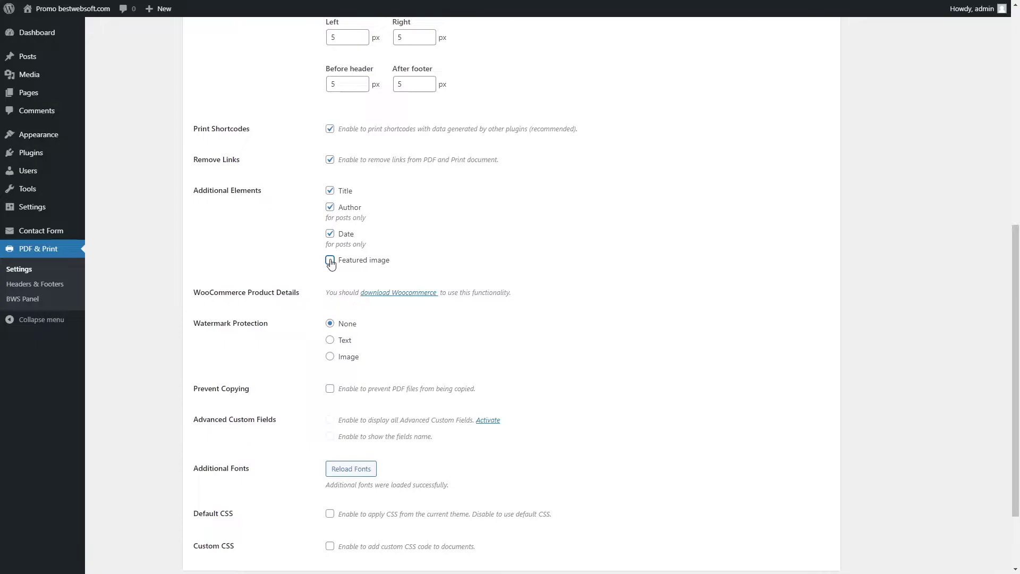
{"action": "left_click", "coordinate": [330, 261]}
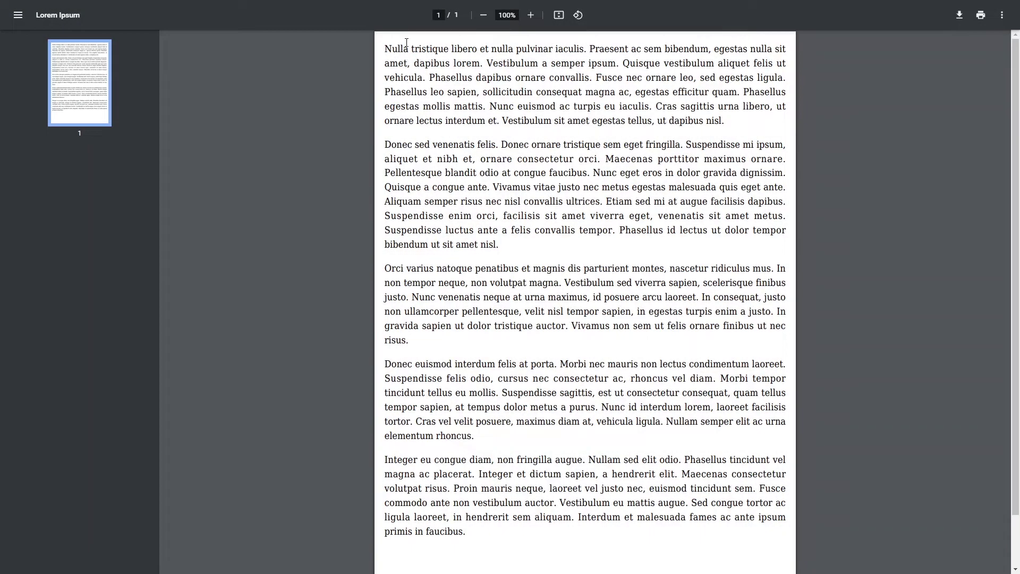
Step: Review the PDF's opening body text and the Featured Image Size setting
{"action": "mouse_move", "coordinate": [387, 45]}
{"action": "left_mouse_down"}
{"action": "mouse_move", "coordinate": [497, 46]}
{"action": "mouse_move", "coordinate": [388, 40]}
{"action": "left_mouse_up"}
{"action": "left_click", "coordinate": [561, 120]}
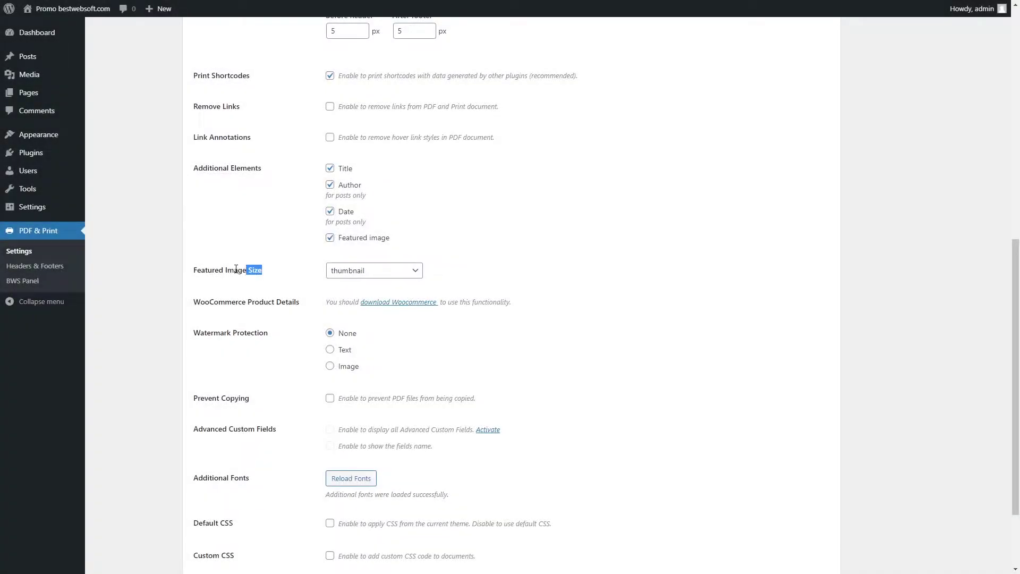
{"action": "left_click_drag", "start_coordinate": [236, 269], "coordinate": [196, 269]}
Step: Set the Featured Image Size to large
{"action": "left_click", "coordinate": [274, 276]}
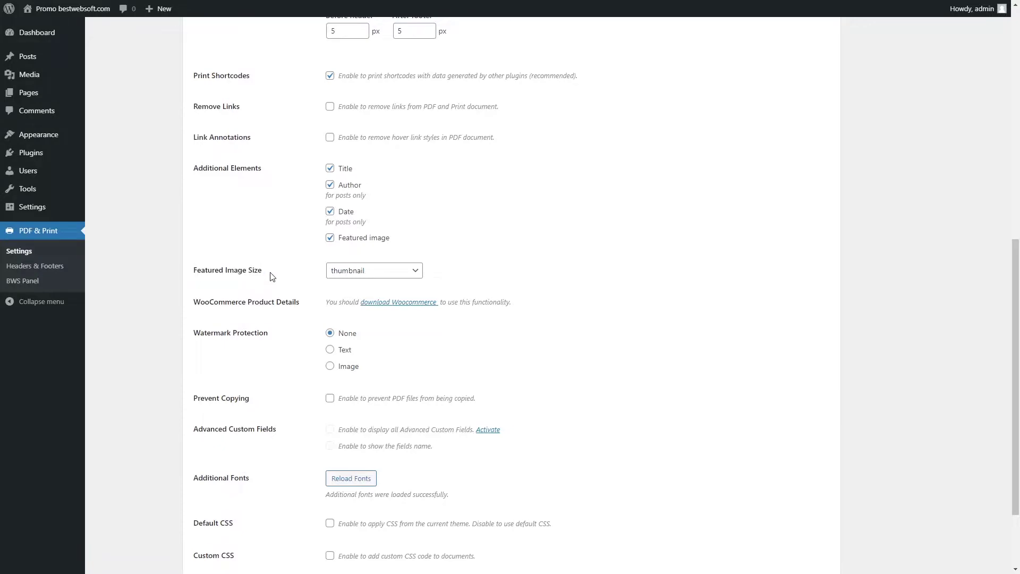
{"action": "left_click", "coordinate": [382, 276]}
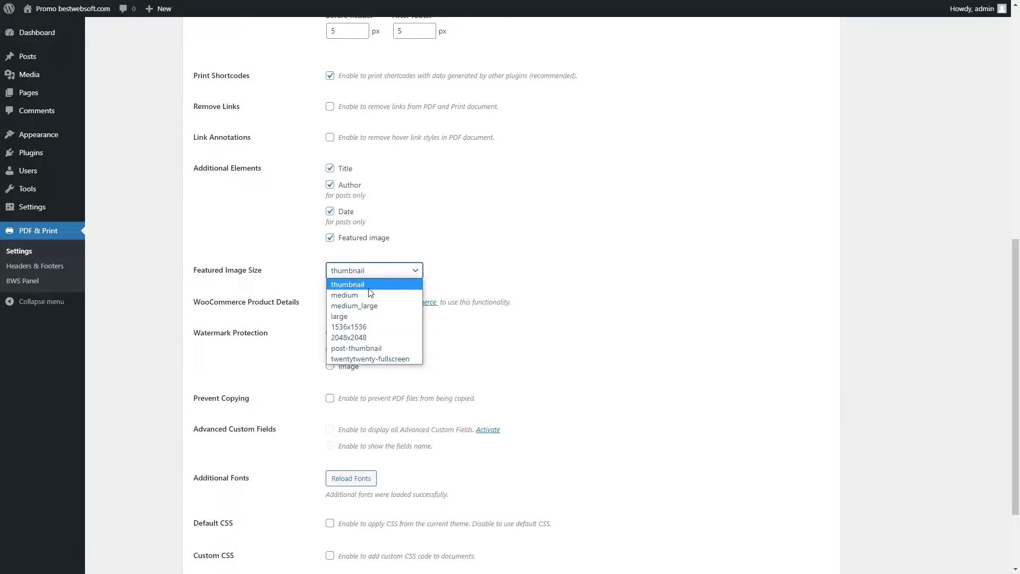
{"action": "left_click", "coordinate": [356, 316]}
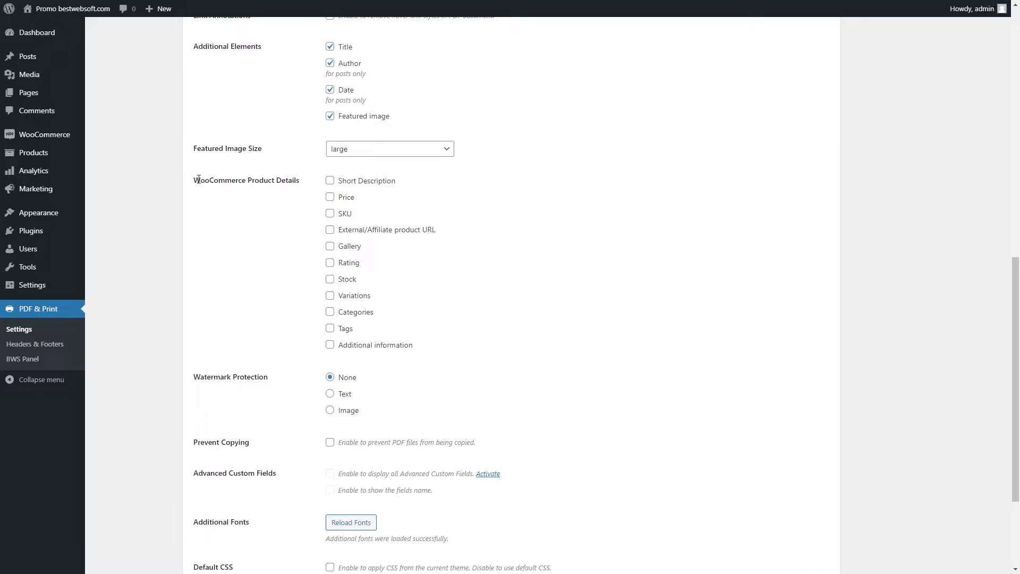
Step: Tick Short Description and Price under WooCommerce Product Details
{"action": "left_click_drag", "start_coordinate": [199, 179], "coordinate": [298, 180]}
{"action": "left_click", "coordinate": [295, 176]}
{"action": "left_click", "coordinate": [330, 181]}
{"action": "left_click", "coordinate": [330, 198]}
Step: Tick Gallery, Variations and Additional information under WooCommerce Product Details
{"action": "left_click", "coordinate": [329, 246]}
{"action": "left_click", "coordinate": [330, 296]}
{"action": "left_click", "coordinate": [329, 346]}
{"action": "mouse_move", "coordinate": [39, 137]}
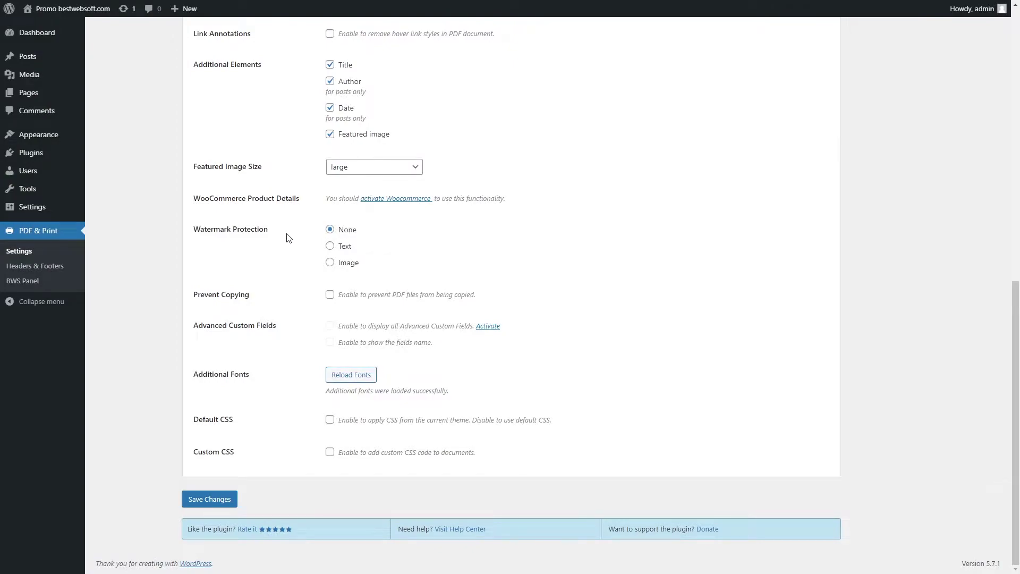
{"action": "left_click_drag", "start_coordinate": [268, 229], "coordinate": [196, 234]}
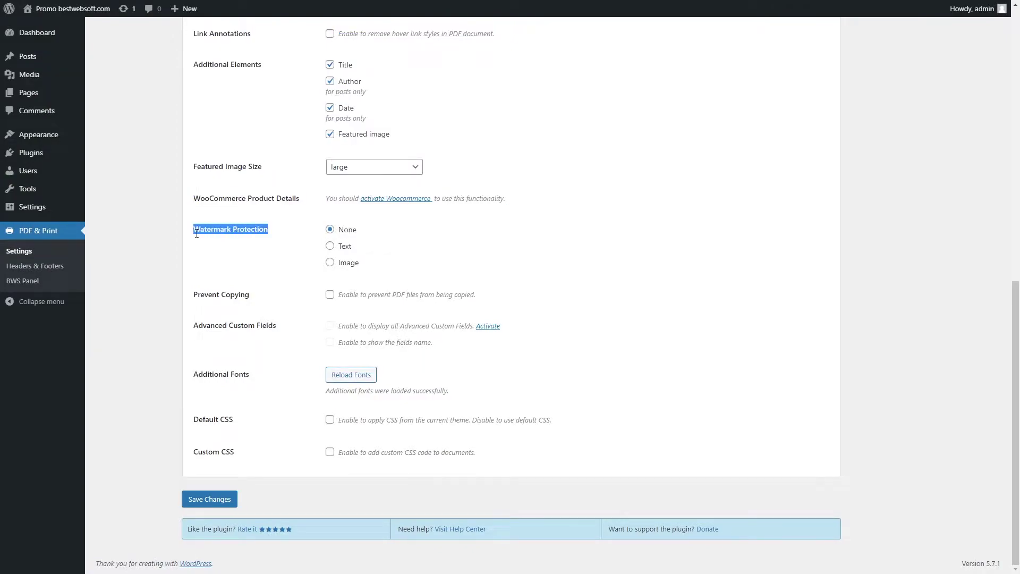
Step: Apply a 'Protected' text watermark, then switch Watermark Protection to Image
{"action": "left_click", "coordinate": [271, 234]}
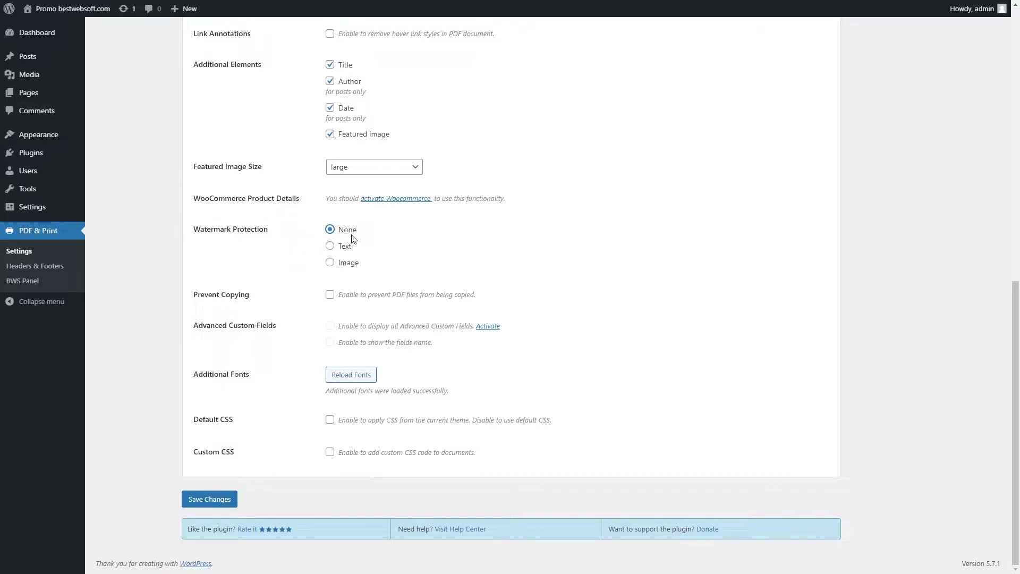
{"action": "left_click", "coordinate": [330, 246]}
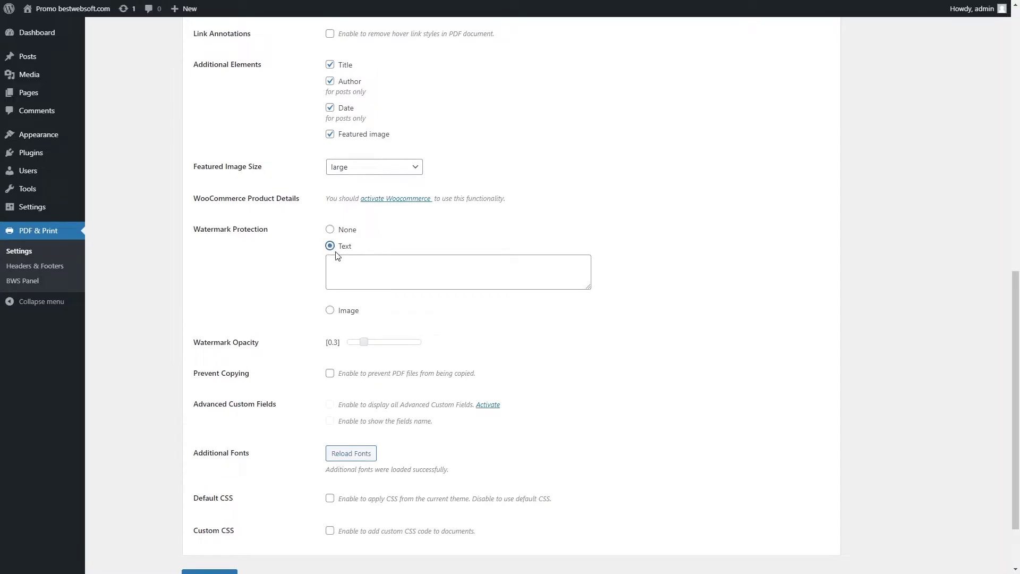
{"action": "left_click", "coordinate": [337, 262]}
{"action": "type", "text": "Prot"}
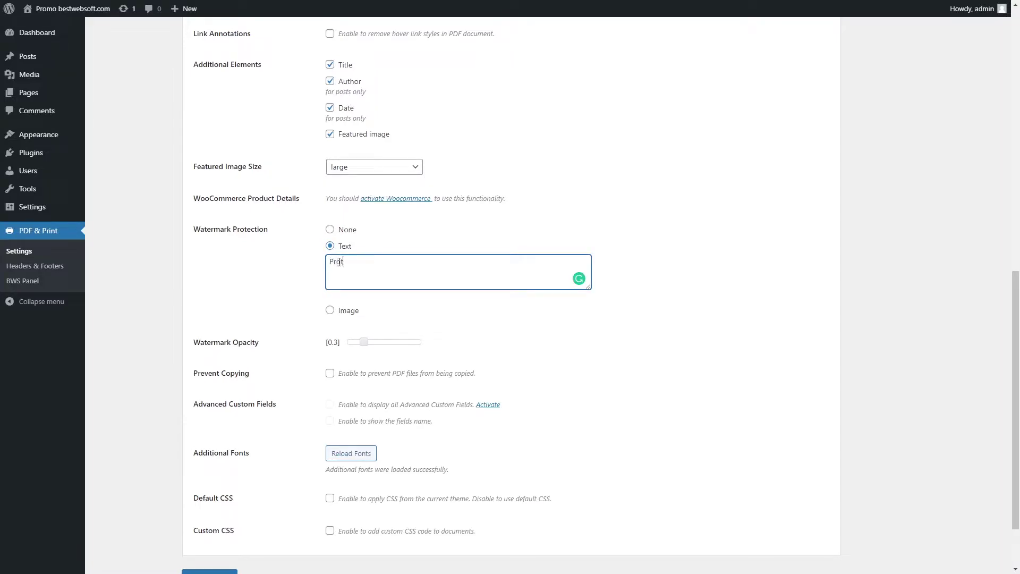
{"action": "scroll", "coordinate": [448, 289], "scroll_direction": "up", "scroll_amount": 1}
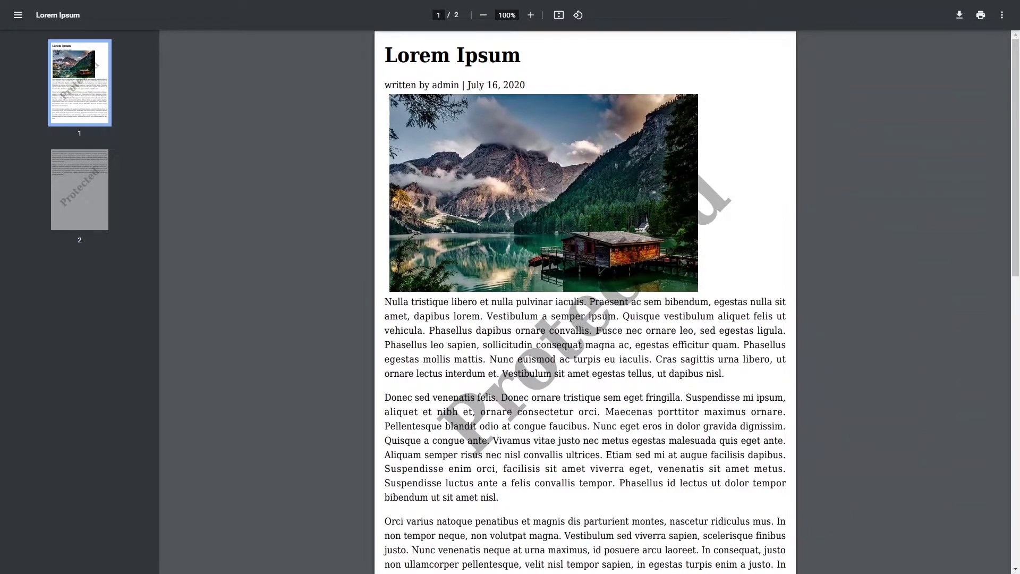
{"action": "scroll", "coordinate": [588, 262], "scroll_direction": "down", "scroll_amount": 10}
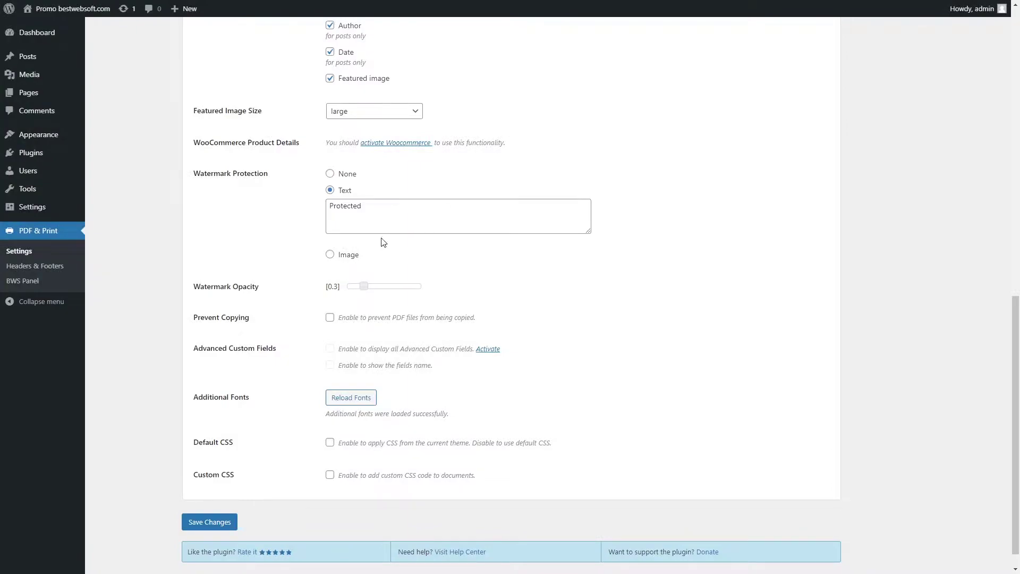
{"action": "left_click", "coordinate": [330, 255]}
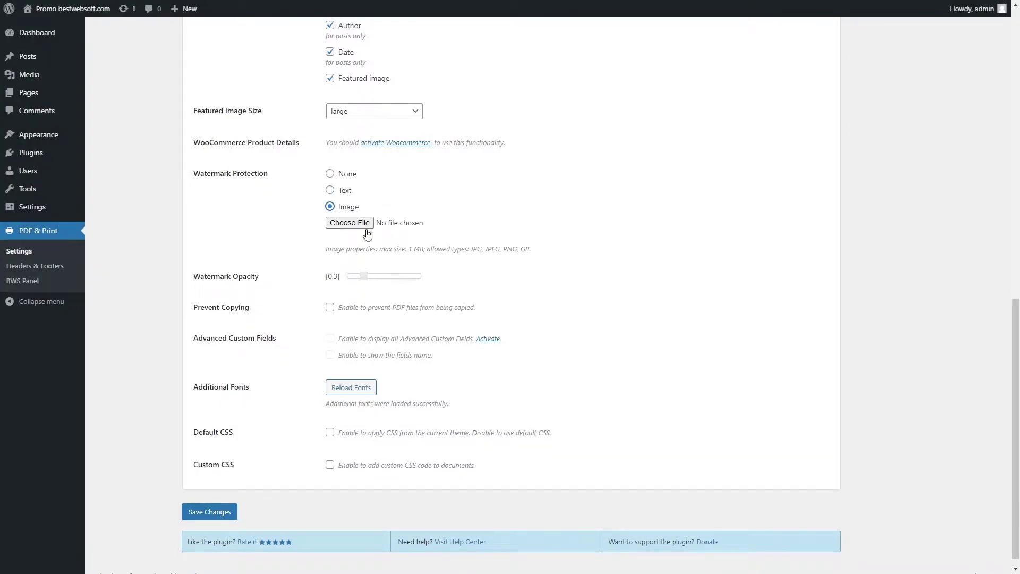
Step: Raise the Watermark Opacity slider to 1 and enable Prevent Copying for PDFs
{"action": "scroll", "coordinate": [504, 246], "scroll_direction": "down", "scroll_amount": 1}
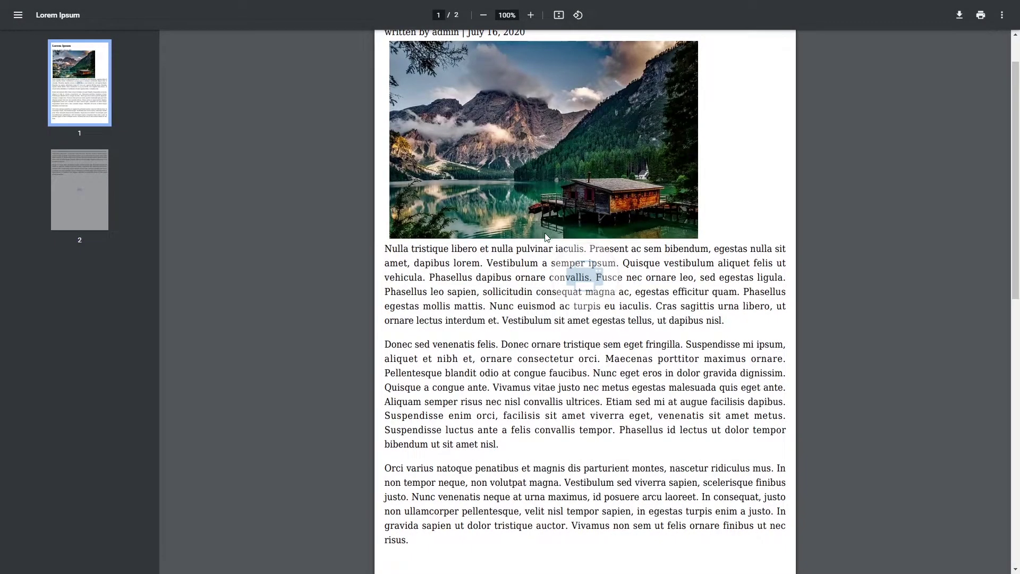
{"action": "scroll", "coordinate": [641, 333], "scroll_direction": "down", "scroll_amount": 9}
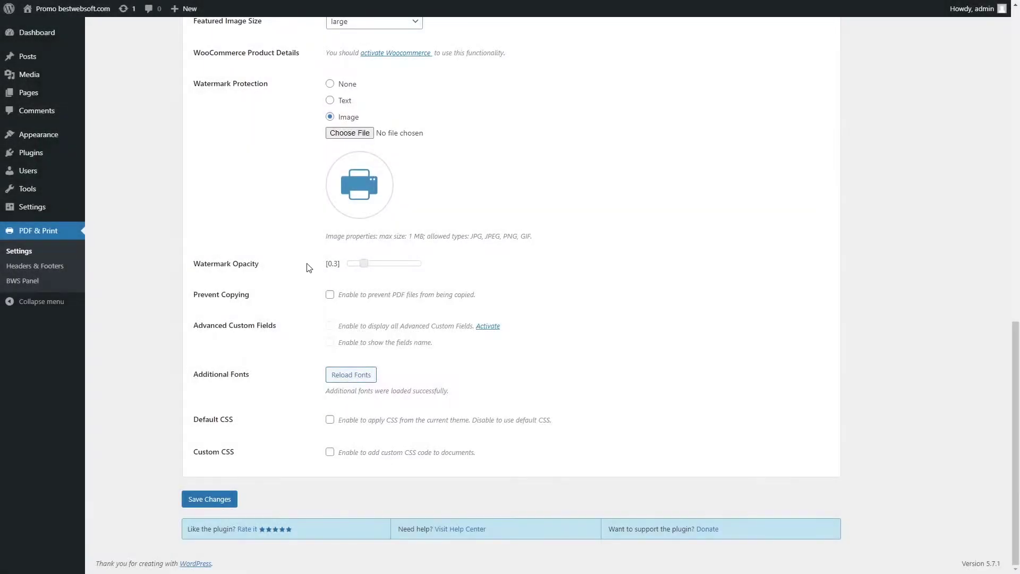
{"action": "left_click_drag", "start_coordinate": [307, 266], "coordinate": [195, 265]}
{"action": "left_click_drag", "start_coordinate": [363, 264], "coordinate": [420, 264]}
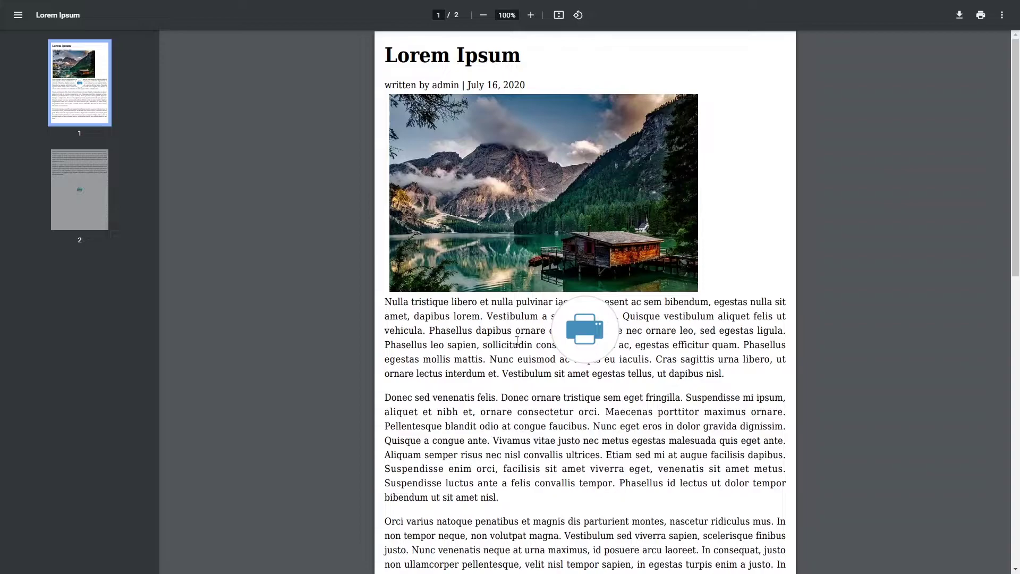
{"action": "scroll", "coordinate": [635, 344], "scroll_direction": "down", "scroll_amount": 10}
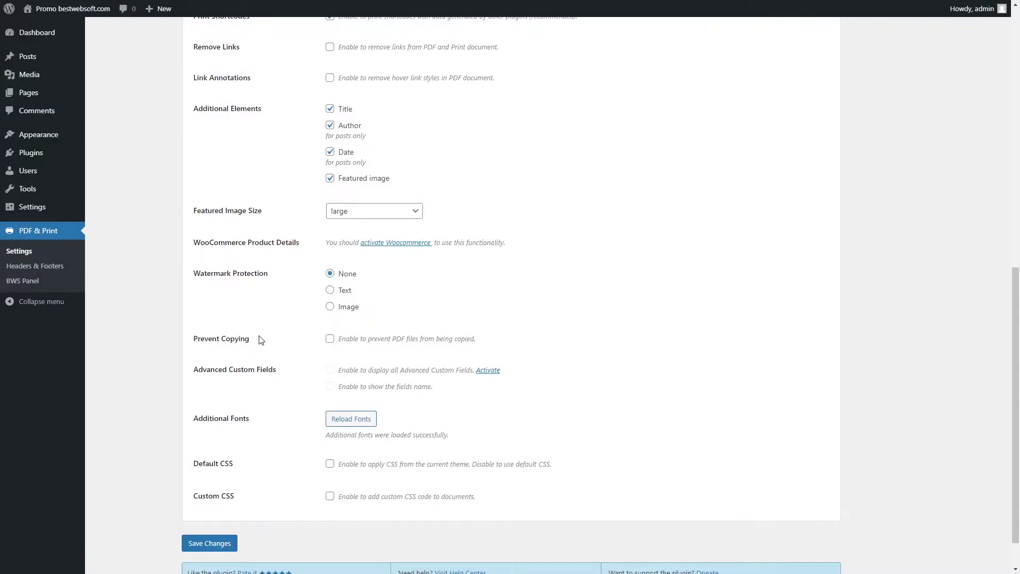
{"action": "left_click_drag", "start_coordinate": [261, 340], "coordinate": [195, 346]}
{"action": "left_click", "coordinate": [196, 343]}
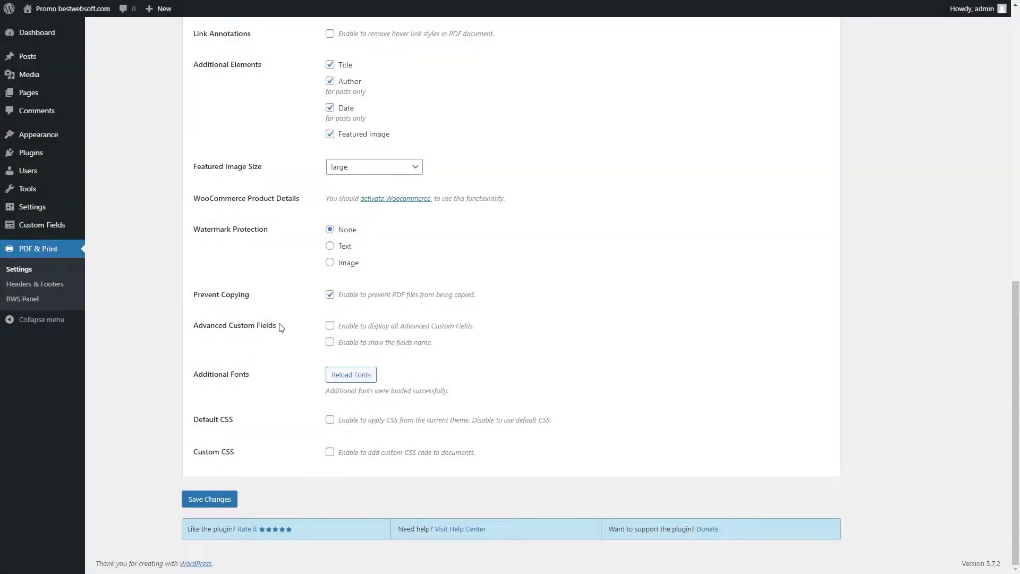
Step: Tick both Advanced Custom Fields options to show all fields and their names
{"action": "left_click_drag", "start_coordinate": [282, 327], "coordinate": [197, 327]}
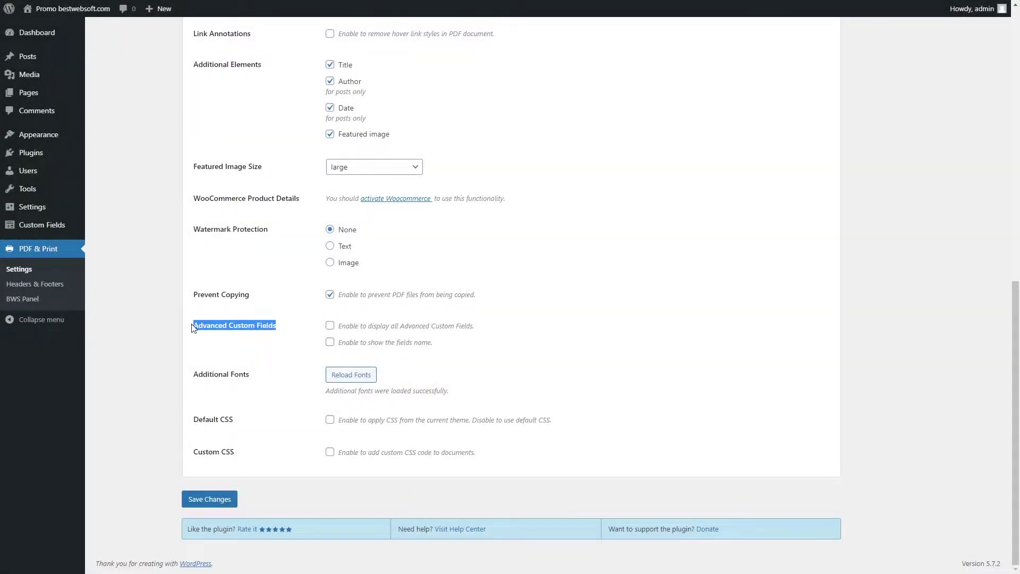
{"action": "left_click", "coordinate": [301, 326]}
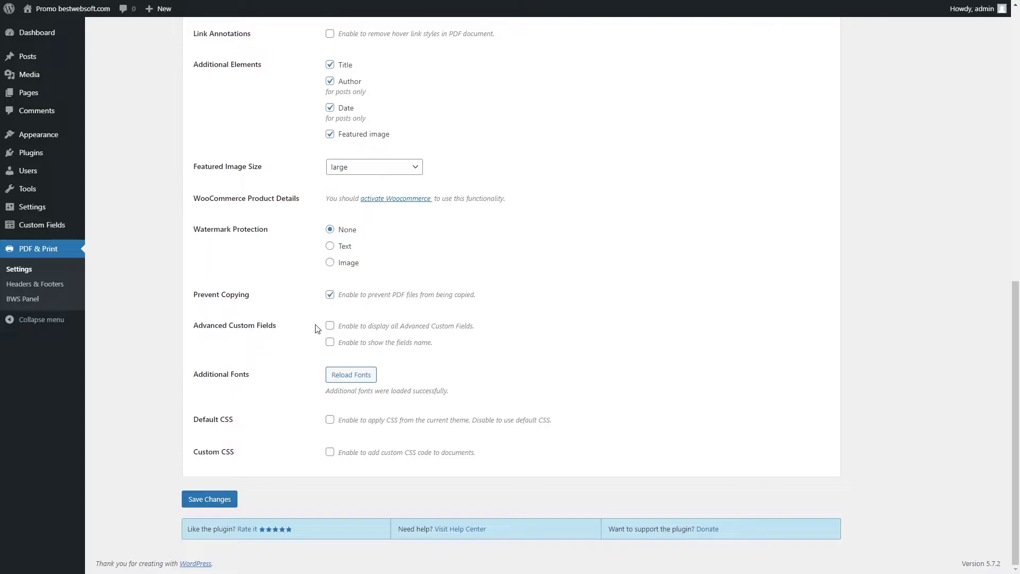
{"action": "left_click", "coordinate": [330, 326]}
{"action": "left_click", "coordinate": [330, 343]}
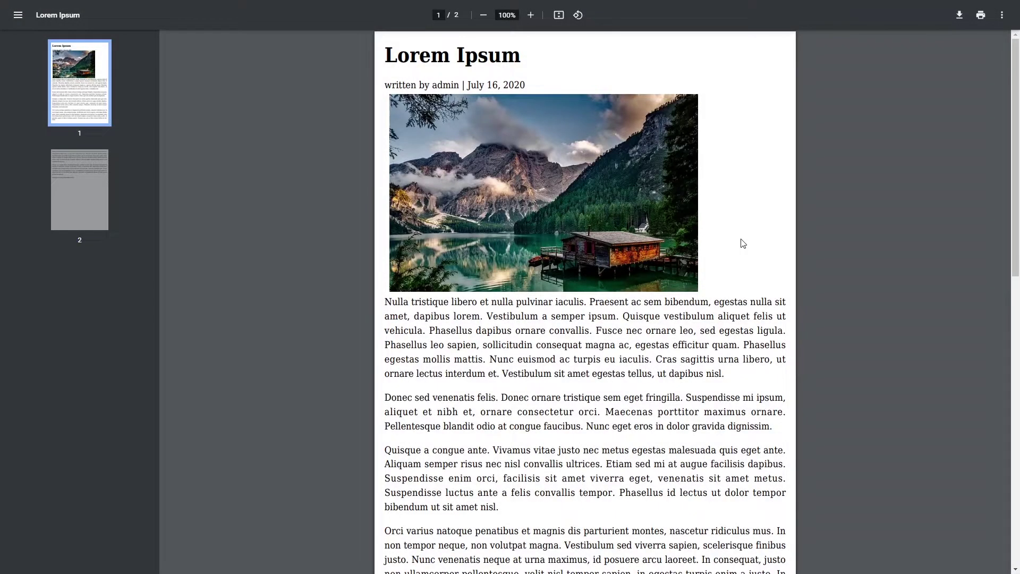
{"action": "scroll", "coordinate": [742, 244], "scroll_direction": "down", "scroll_amount": 10}
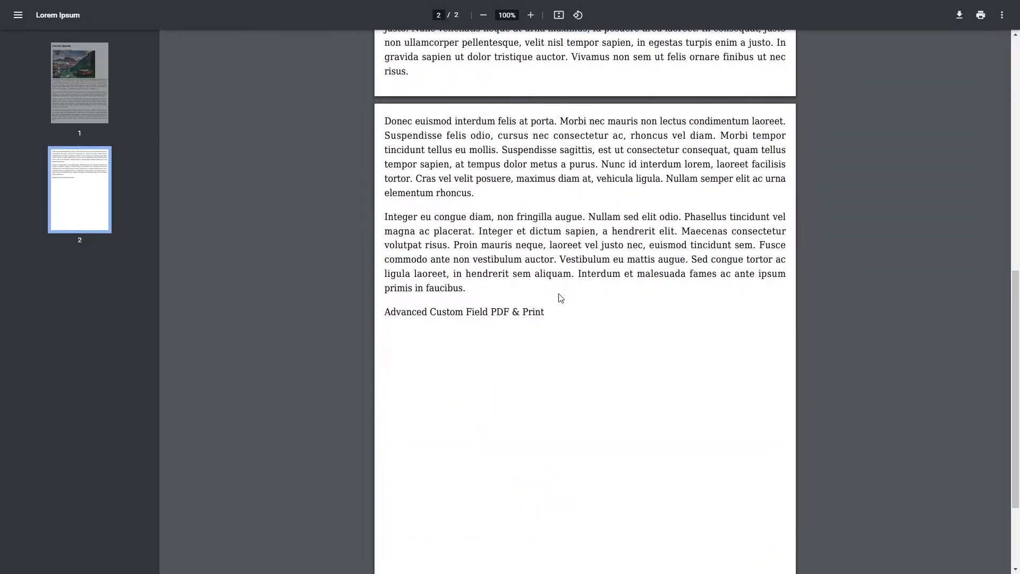
{"action": "left_click_drag", "start_coordinate": [384, 312], "coordinate": [558, 313]}
{"action": "left_click", "coordinate": [556, 315]}
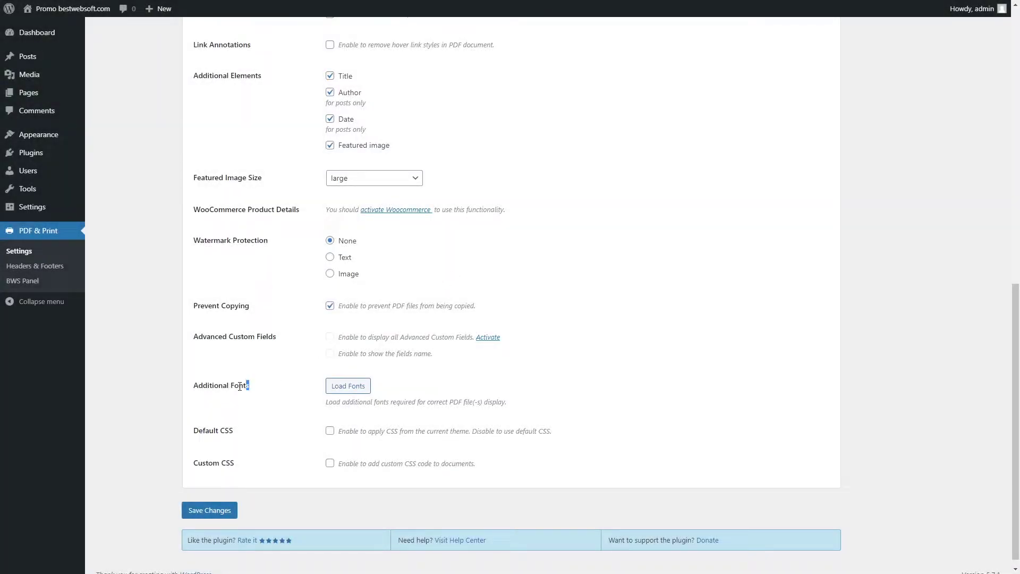
{"action": "left_click_drag", "start_coordinate": [239, 386], "coordinate": [201, 387]}
Step: Load the Additional Fonts and scroll through the resulting three-page PDF
{"action": "left_click", "coordinate": [277, 384]}
{"action": "left_click", "coordinate": [338, 387]}
{"action": "scroll", "coordinate": [400, 387], "scroll_direction": "down", "scroll_amount": 1}
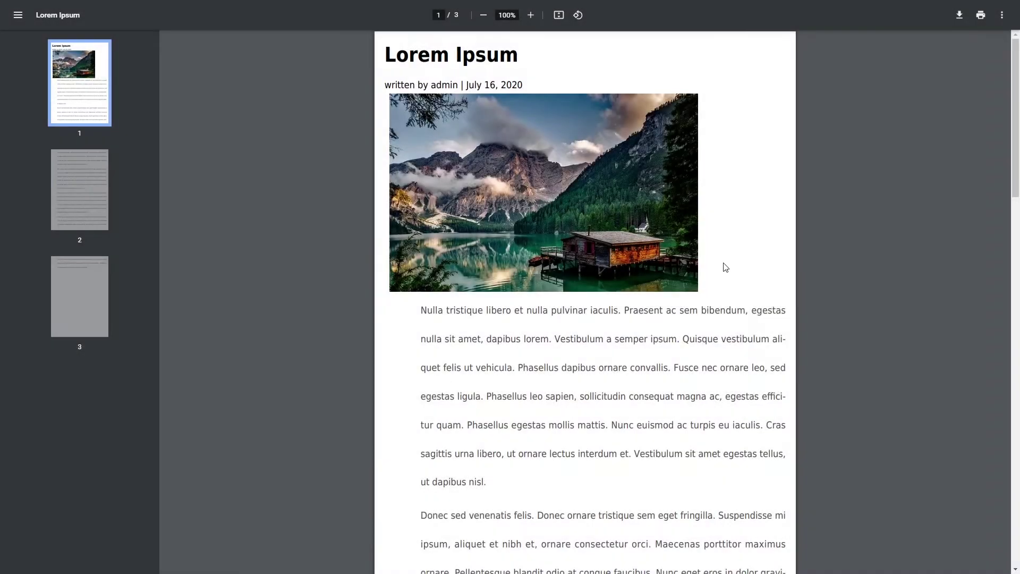
{"action": "scroll", "coordinate": [418, 340], "scroll_direction": "down", "scroll_amount": 5}
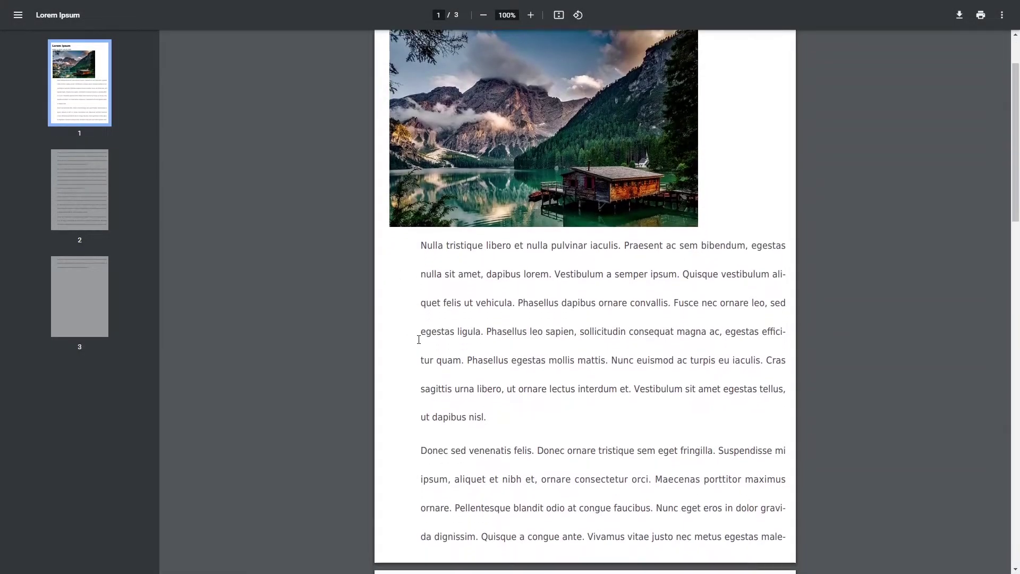
{"action": "scroll", "coordinate": [486, 425], "scroll_direction": "down", "scroll_amount": 10}
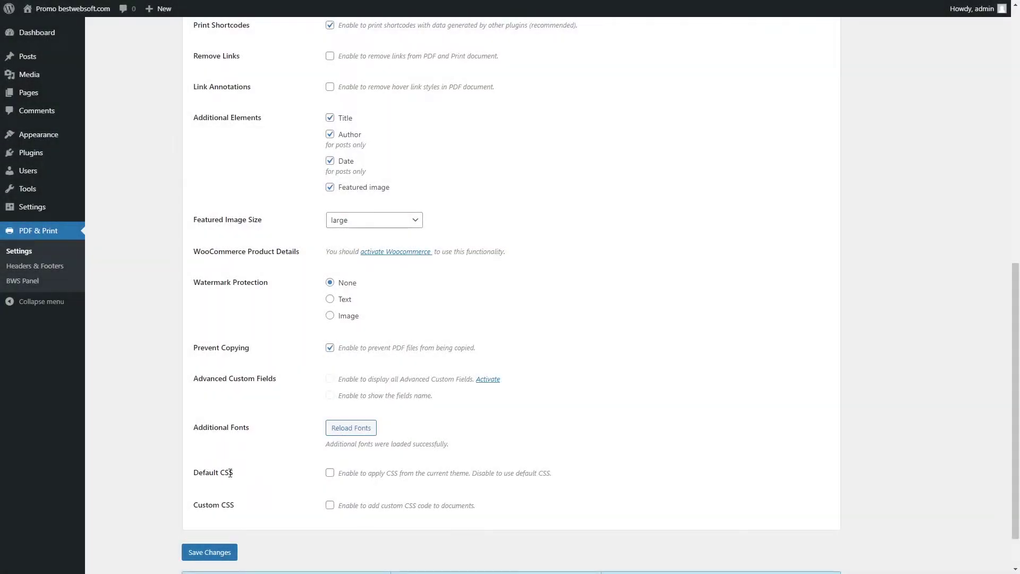
Step: Enable Custom CSS for PDF documents, keeping the theme's Default CSS
{"action": "left_click_drag", "start_coordinate": [259, 475], "coordinate": [196, 474]}
{"action": "left_click", "coordinate": [310, 480]}
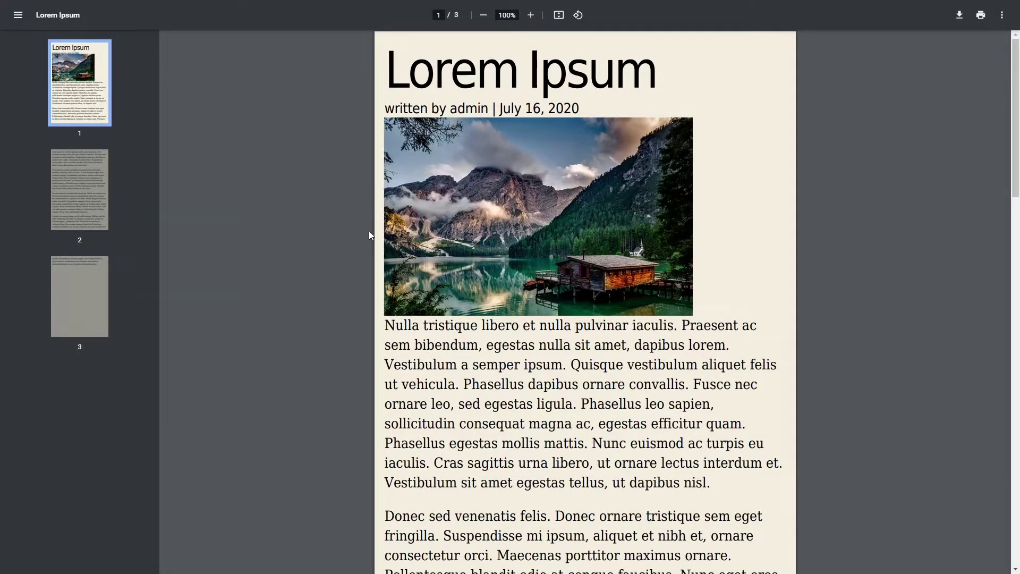
{"action": "scroll", "coordinate": [371, 234], "scroll_direction": "down", "scroll_amount": 8}
{"action": "scroll", "coordinate": [391, 231], "scroll_direction": "down", "scroll_amount": 12}
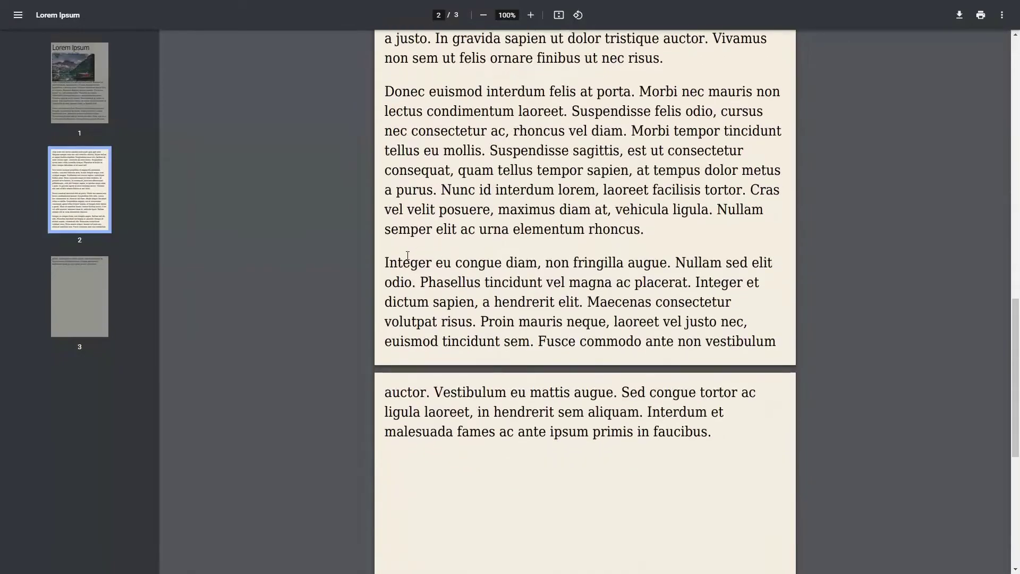
{"action": "scroll", "coordinate": [475, 274], "scroll_direction": "up", "scroll_amount": 18}
{"action": "scroll", "coordinate": [475, 274], "scroll_direction": "up", "scroll_amount": 3}
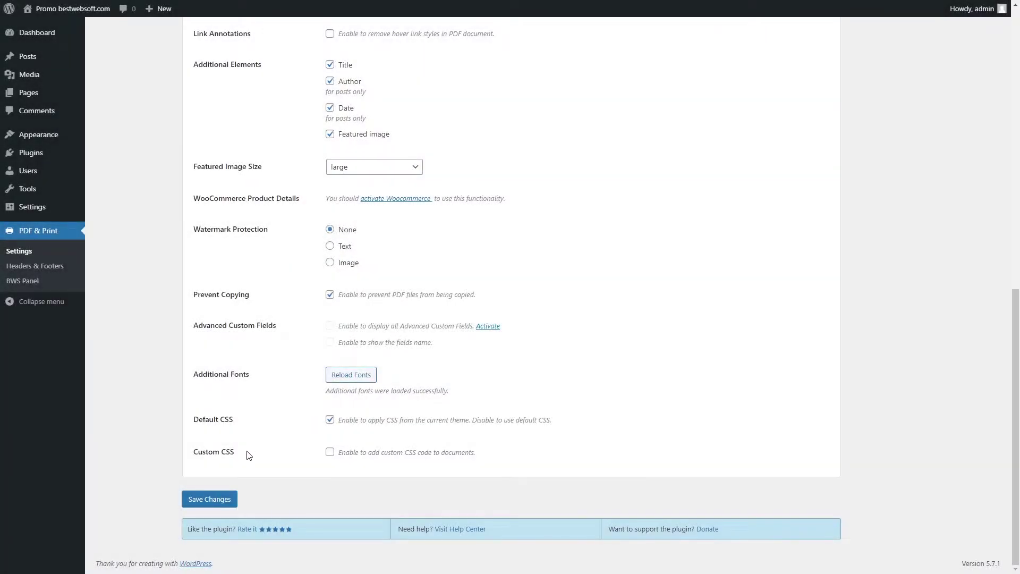
{"action": "left_click_drag", "start_coordinate": [250, 452], "coordinate": [199, 451]}
{"action": "left_click", "coordinate": [330, 452]}
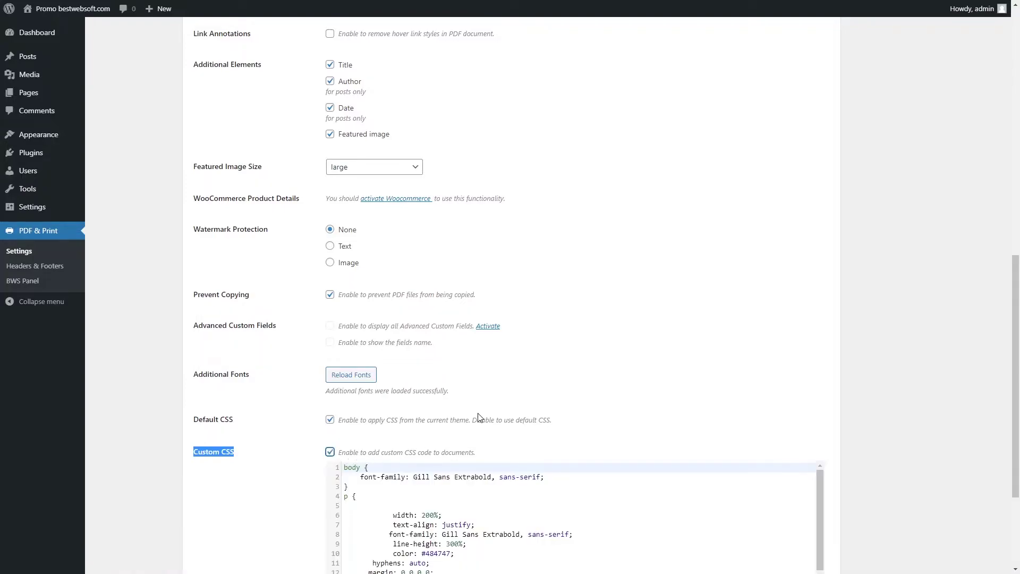
{"action": "scroll", "coordinate": [478, 378], "scroll_direction": "down", "scroll_amount": 3}
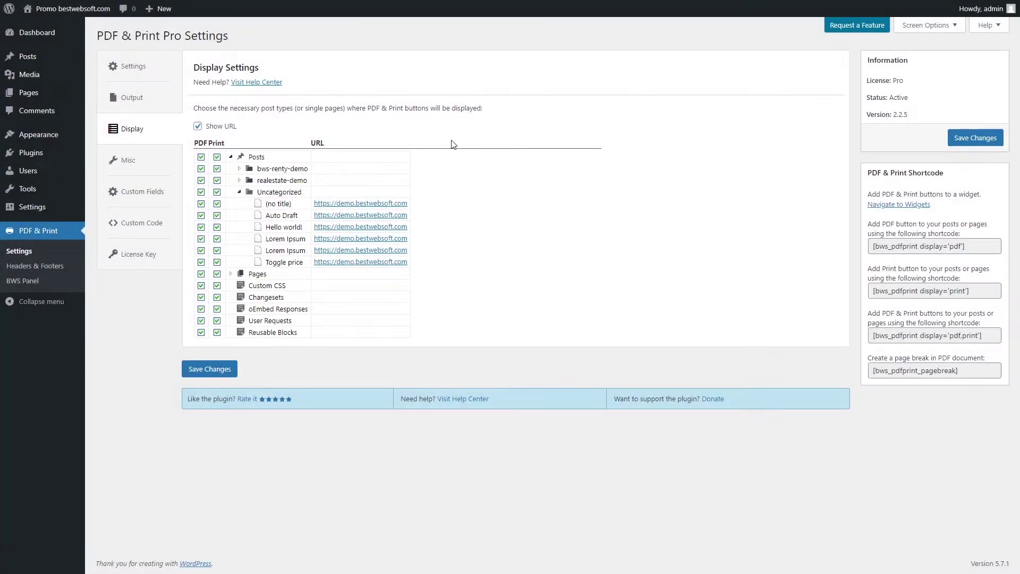
Step: Toggle the Show URL column off and back on in Display Settings
{"action": "left_click_drag", "start_coordinate": [194, 70], "coordinate": [258, 69]}
{"action": "left_click", "coordinate": [264, 72]}
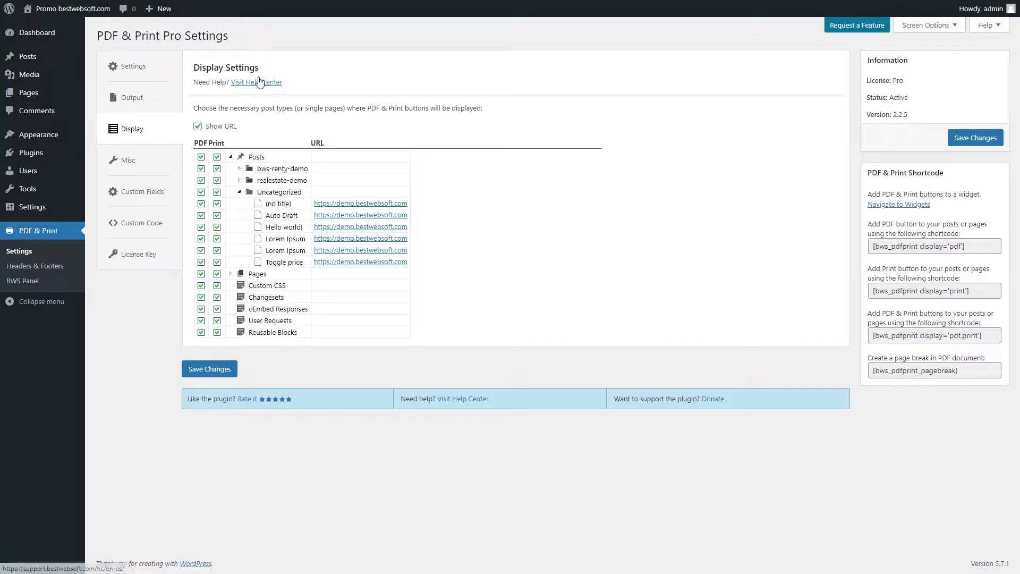
{"action": "left_click_drag", "start_coordinate": [195, 108], "coordinate": [492, 110]}
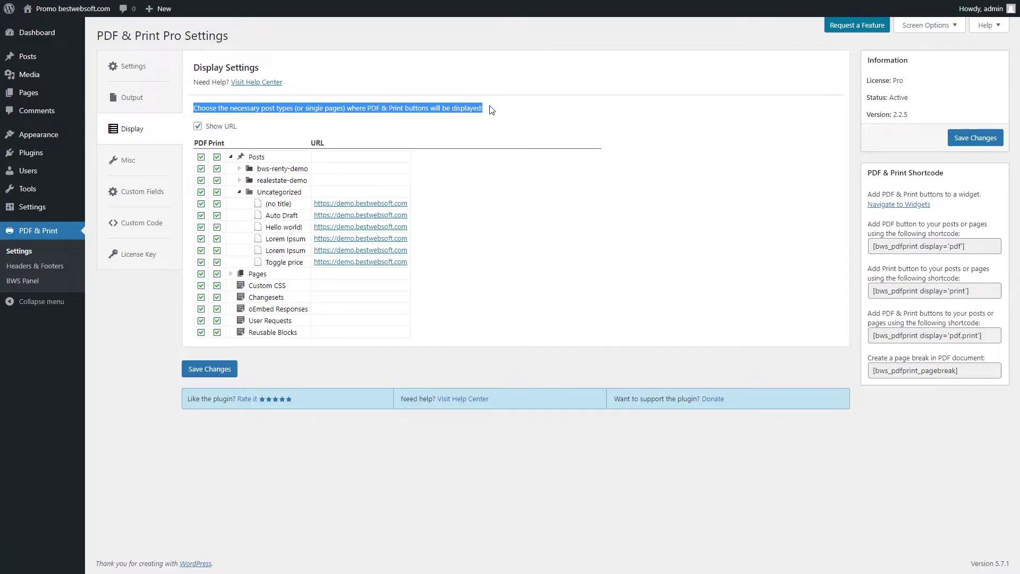
{"action": "left_click", "coordinate": [492, 110]}
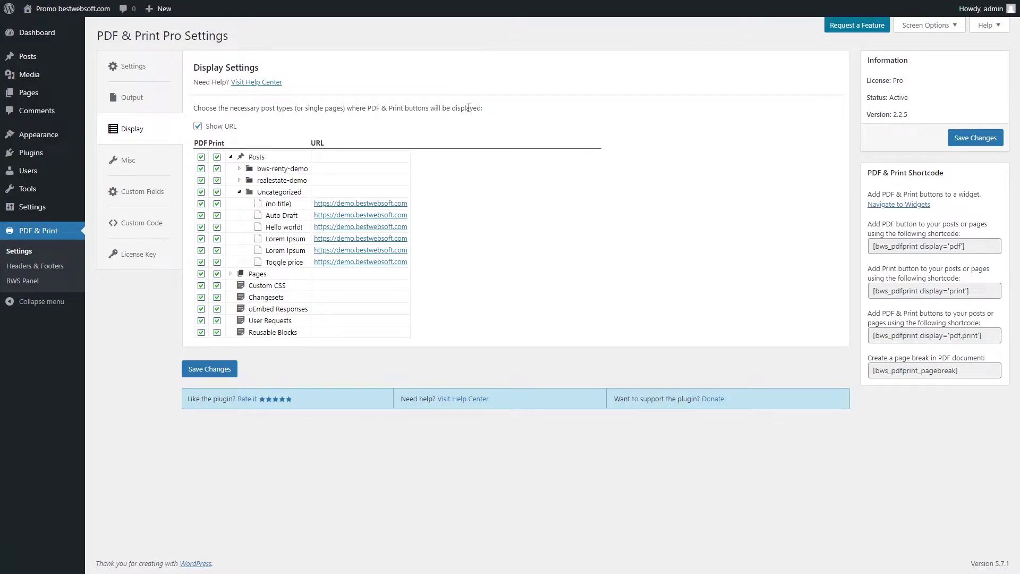
{"action": "left_click", "coordinate": [198, 128]}
{"action": "left_click", "coordinate": [198, 127]}
Step: Turn off PDF for Auto Draft and oEmbed Responses, and Print for Toggle price
{"action": "left_click", "coordinate": [201, 216]}
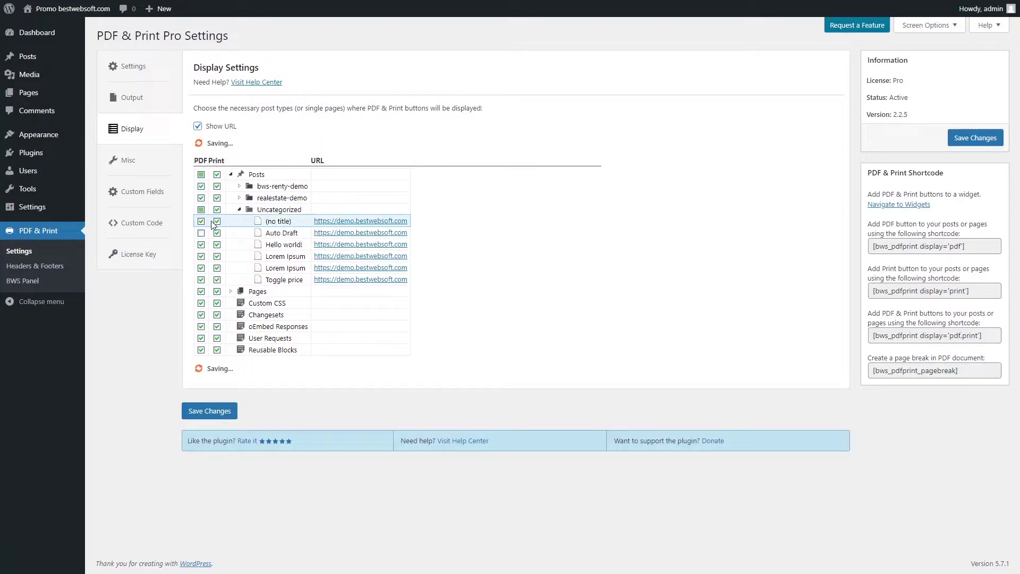
{"action": "left_click", "coordinate": [217, 280]}
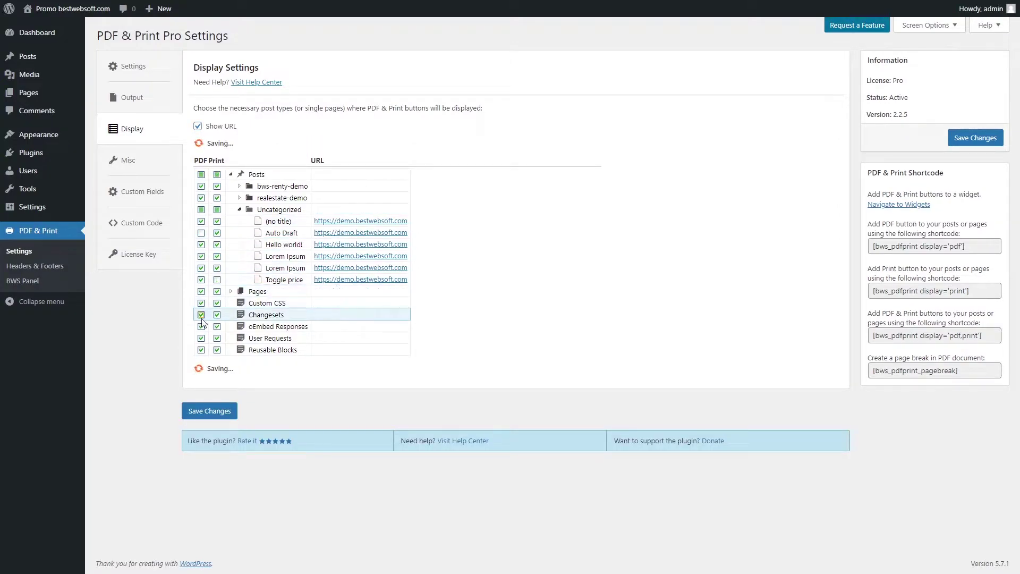
{"action": "left_click", "coordinate": [217, 198]}
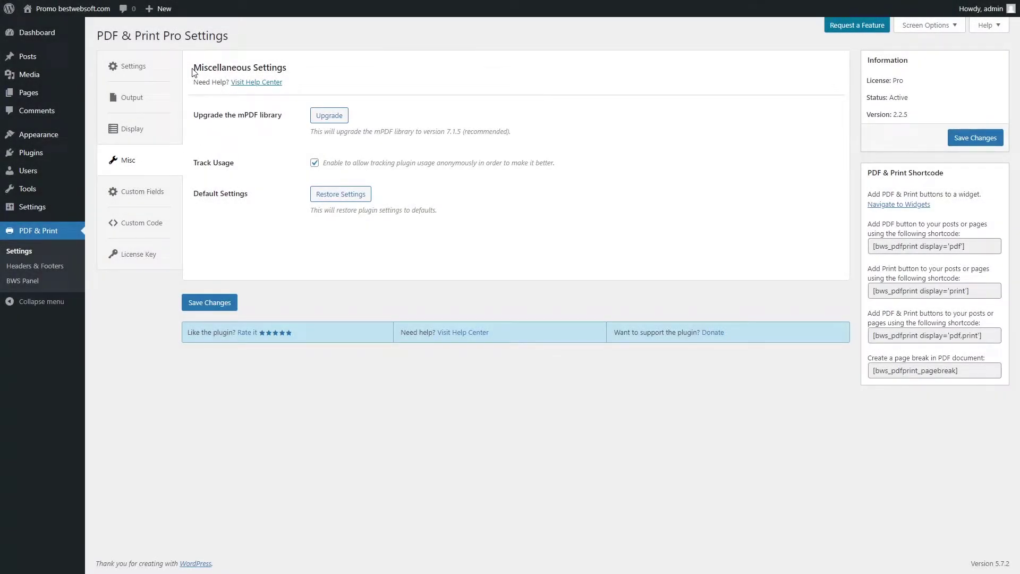
Step: Upgrade the mPDF library to V7.1.5 from Miscellaneous Settings
{"action": "left_click_drag", "start_coordinate": [193, 73], "coordinate": [291, 75]}
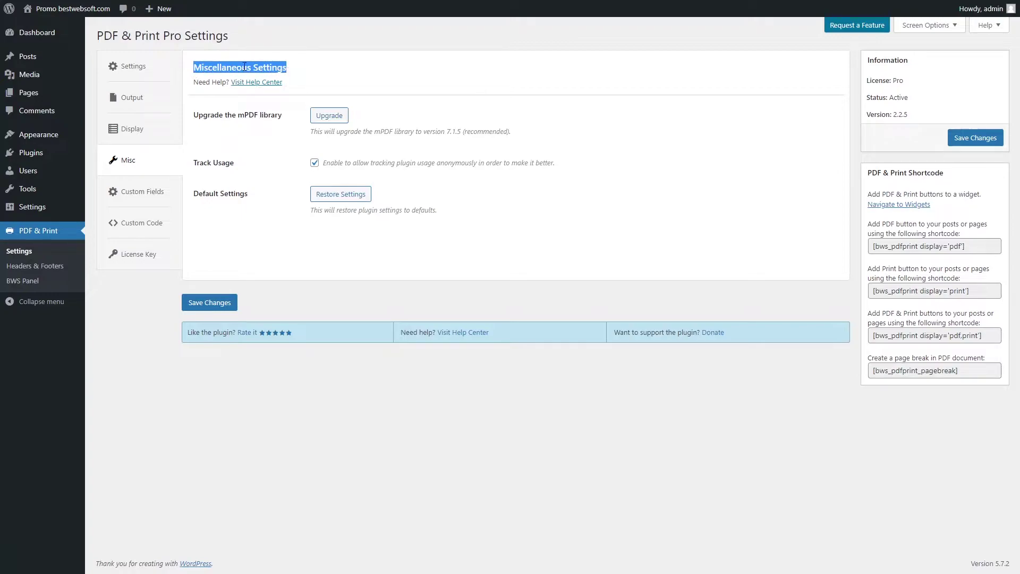
{"action": "left_click", "coordinate": [298, 71]}
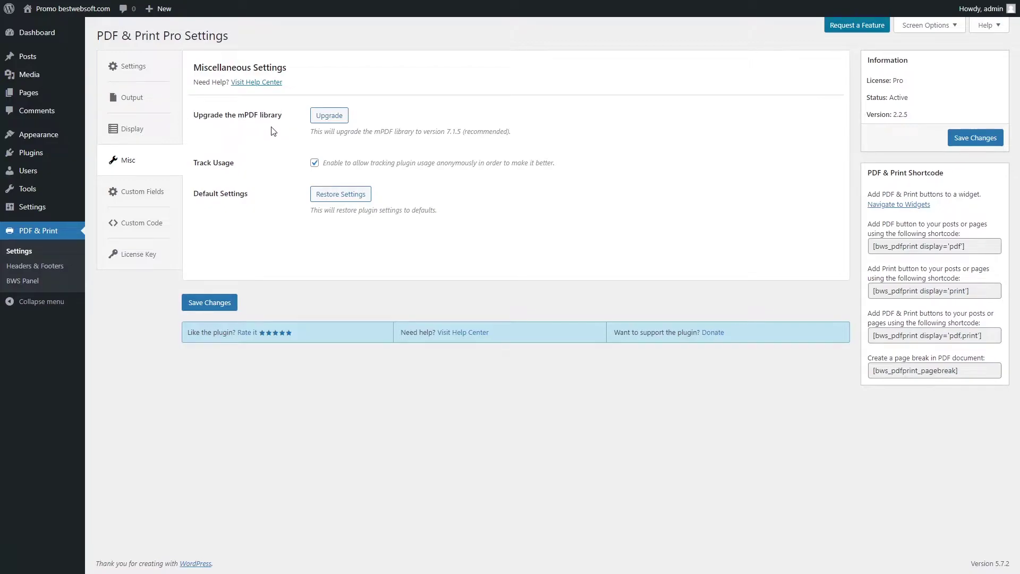
{"action": "left_click_drag", "start_coordinate": [281, 115], "coordinate": [191, 117]}
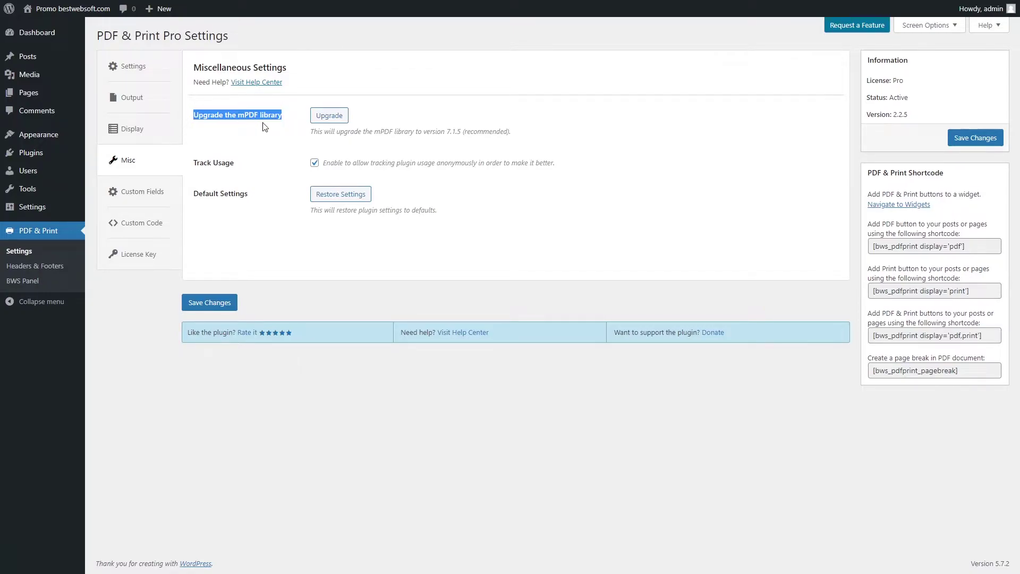
{"action": "left_click", "coordinate": [332, 116]}
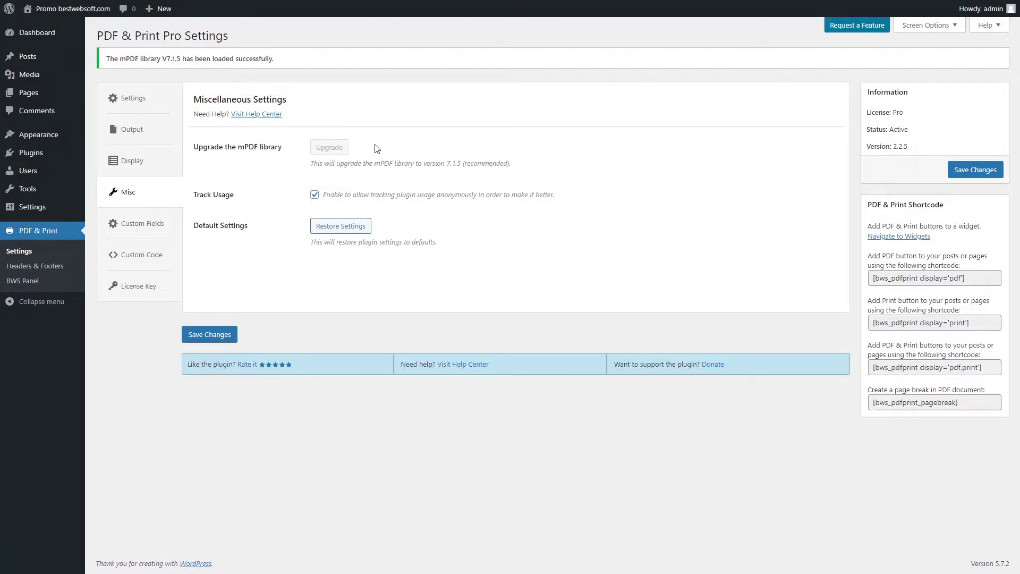
{"action": "left_click_drag", "start_coordinate": [281, 61], "coordinate": [111, 62]}
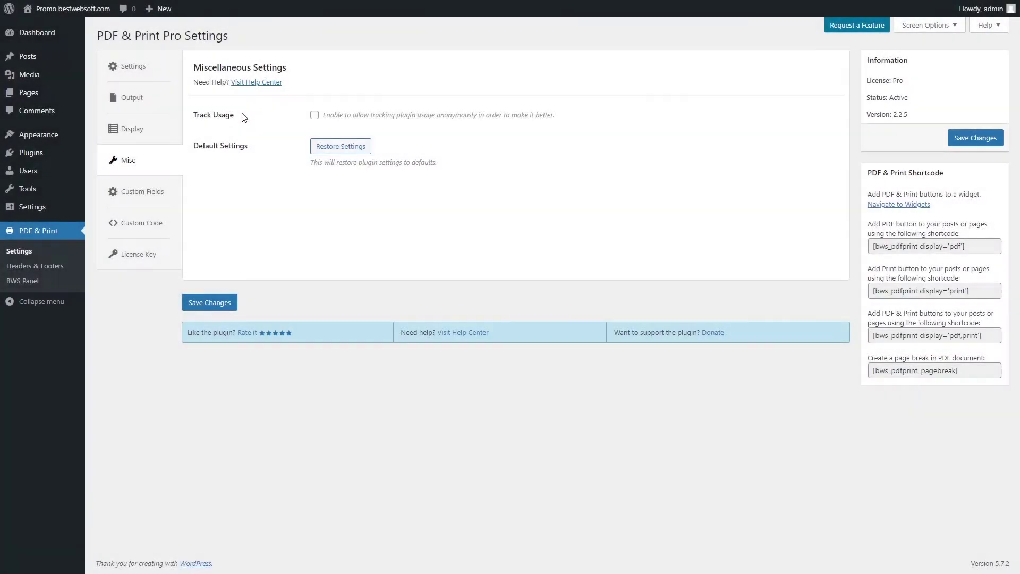
Step: Restore the PDF & Print plugin settings to their defaults
{"action": "left_click_drag", "start_coordinate": [234, 116], "coordinate": [194, 119]}
{"action": "left_click", "coordinate": [245, 119]}
{"action": "left_click", "coordinate": [343, 149]}
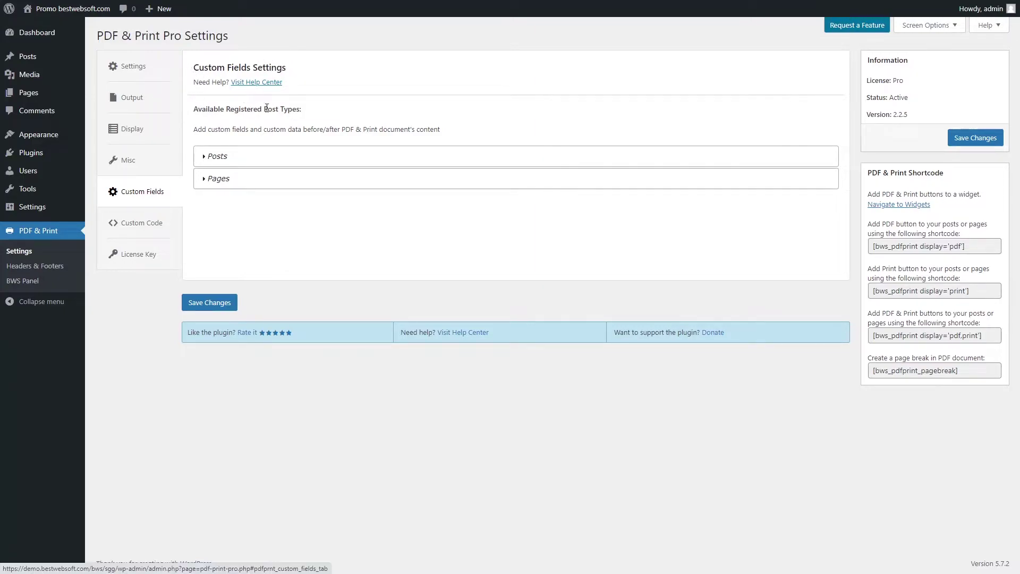
Step: Expand the Posts custom fields section and enable showing data before the page title
{"action": "left_click", "coordinate": [221, 156]}
{"action": "scroll", "coordinate": [264, 232], "scroll_direction": "down", "scroll_amount": 3}
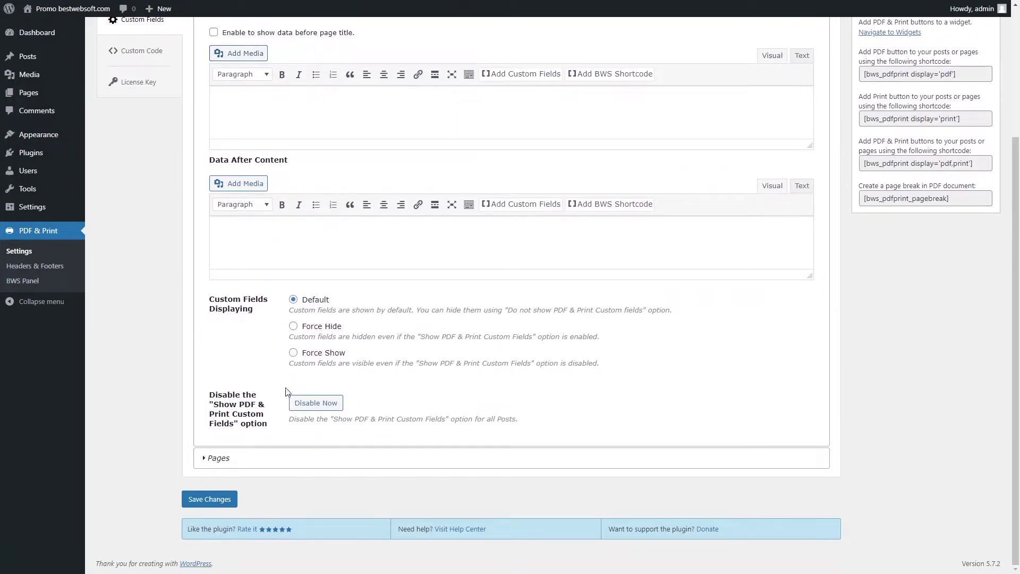
{"action": "left_click", "coordinate": [285, 459]}
{"action": "scroll", "coordinate": [360, 199], "scroll_direction": "up", "scroll_amount": 3}
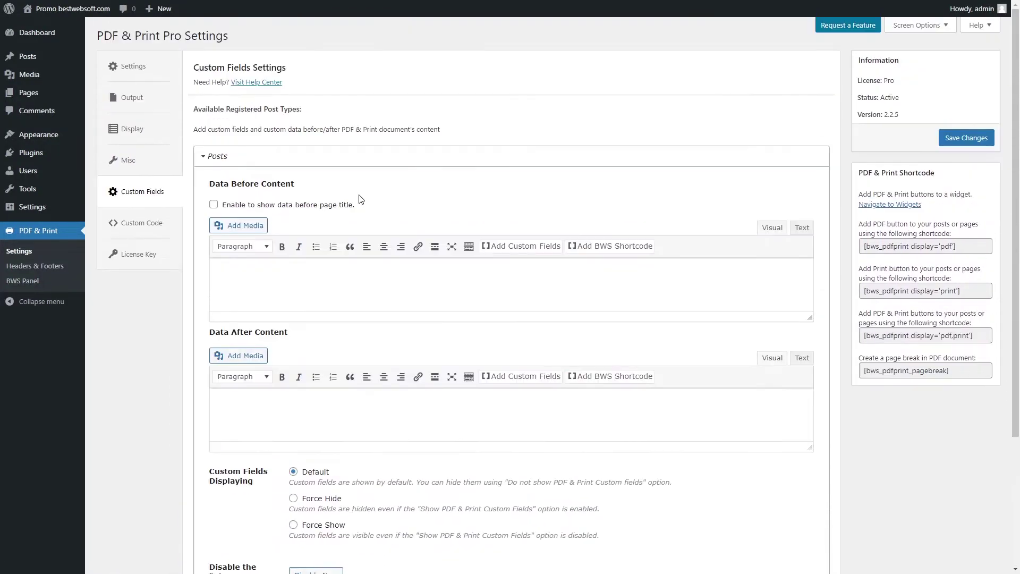
{"action": "left_click_drag", "start_coordinate": [361, 205], "coordinate": [219, 211]}
{"action": "left_click", "coordinate": [322, 221]}
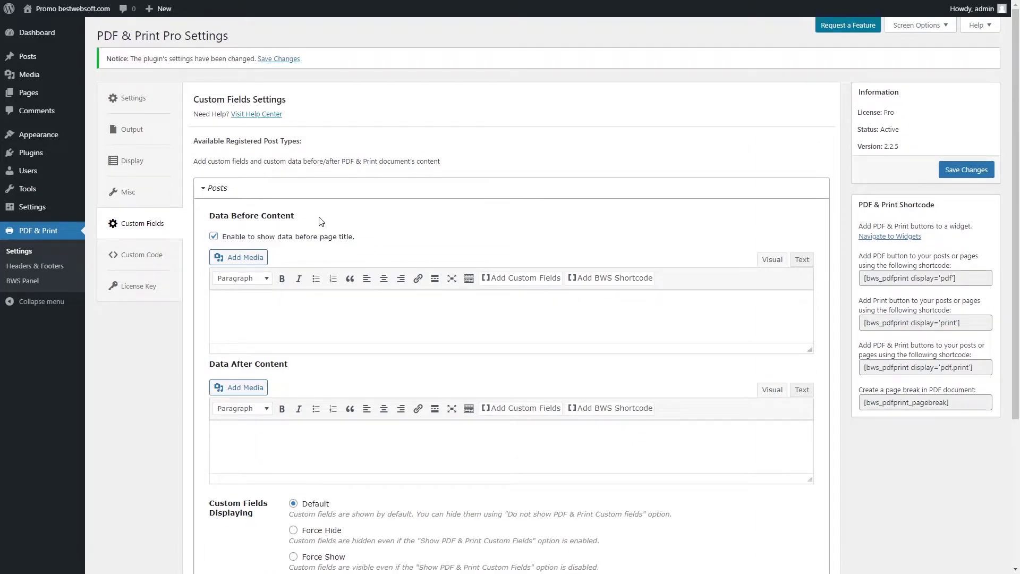
Step: Enter 'Data after content' in the after-content editor, save, and check the PDF's before-content text
{"action": "left_click", "coordinate": [274, 434]}
{"action": "type", "text": "D"}
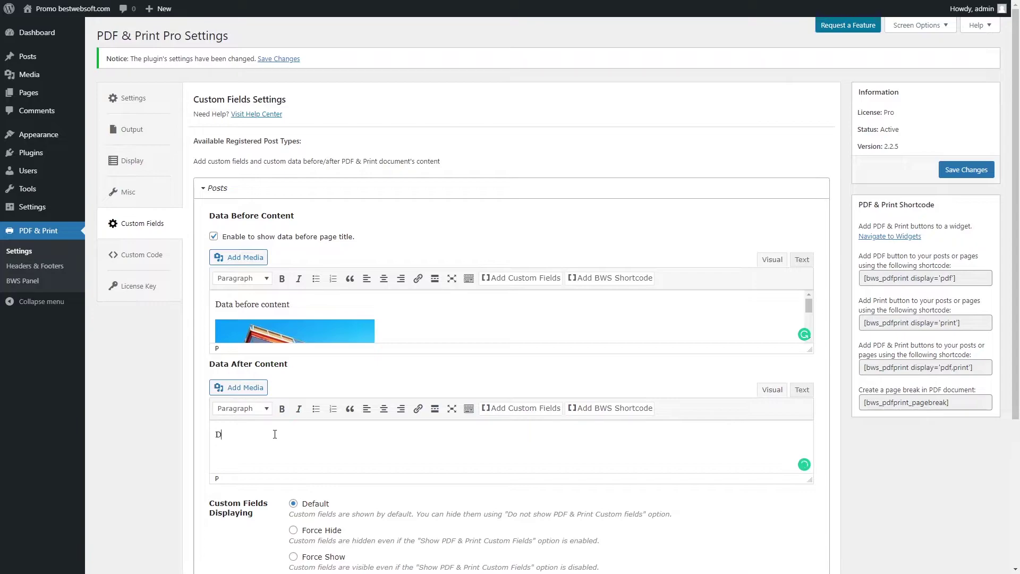
{"action": "type", "text": "ata after content"}
{"action": "scroll", "coordinate": [382, 318], "scroll_direction": "down", "scroll_amount": 3}
{"action": "scroll", "coordinate": [387, 441], "scroll_direction": "down", "scroll_amount": 3}
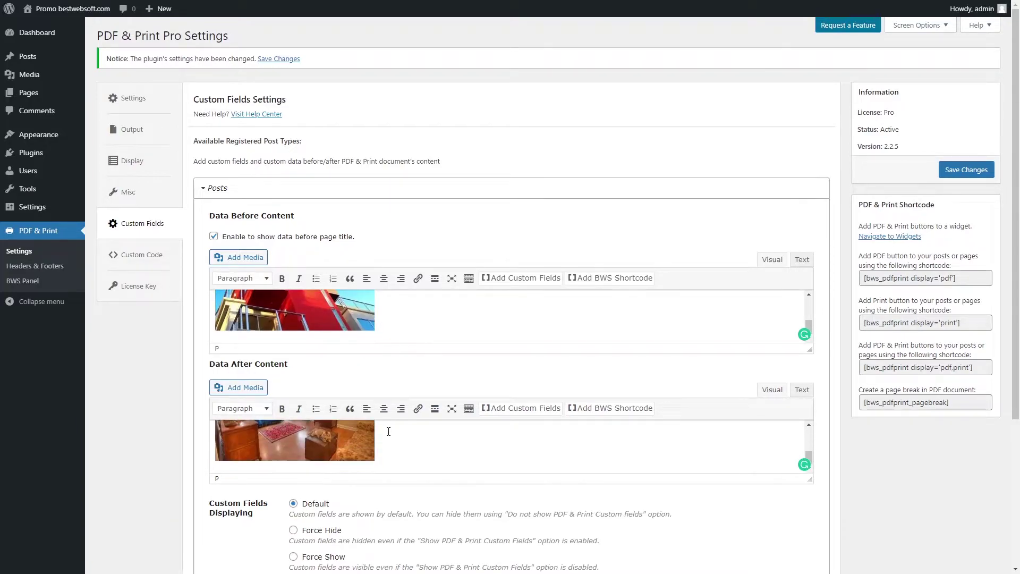
{"action": "left_click", "coordinate": [964, 174]}
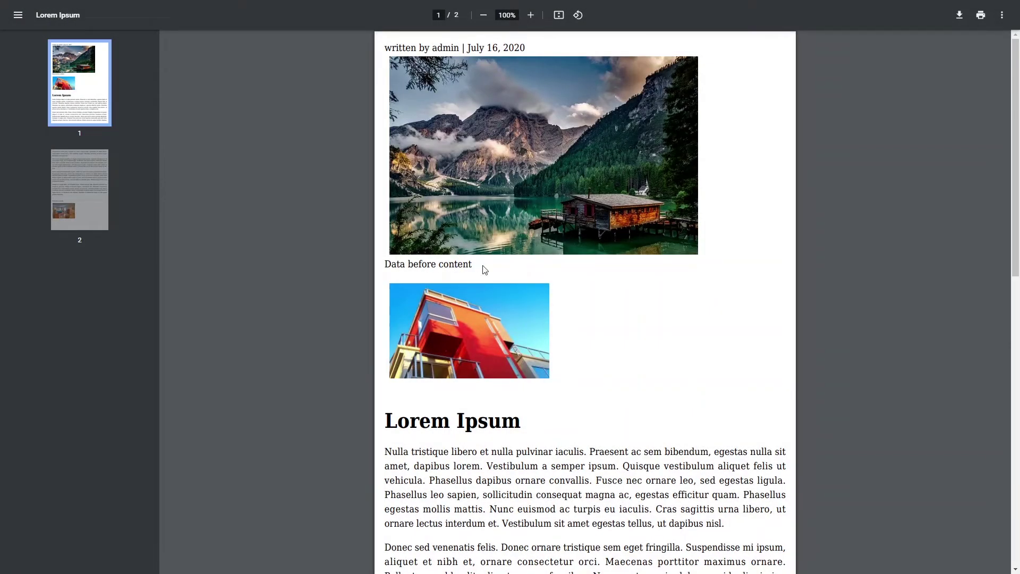
{"action": "left_click_drag", "start_coordinate": [475, 266], "coordinate": [384, 263]}
Step: Scroll the Lorem Ipsum PDF to verify the before and after content blocks, then return to settings
{"action": "left_click", "coordinate": [384, 261]}
{"action": "scroll", "coordinate": [326, 299], "scroll_direction": "down", "scroll_amount": 10}
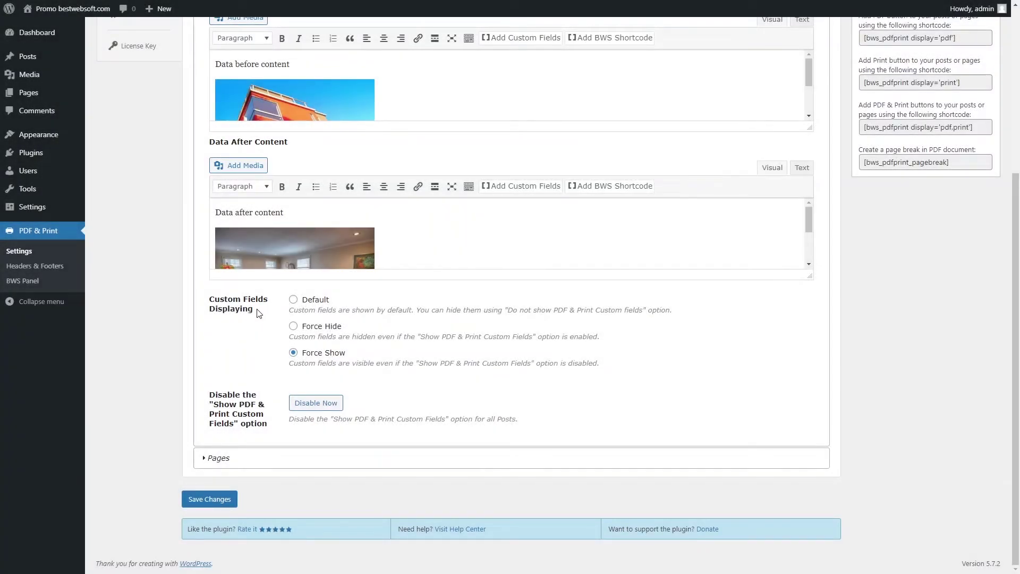
{"action": "left_click_drag", "start_coordinate": [258, 313], "coordinate": [210, 299]}
Step: Switch Custom Fields Displaying from Force Hide to Force Show
{"action": "left_click", "coordinate": [273, 311]}
{"action": "left_click", "coordinate": [293, 326]}
{"action": "left_click", "coordinate": [293, 353]}
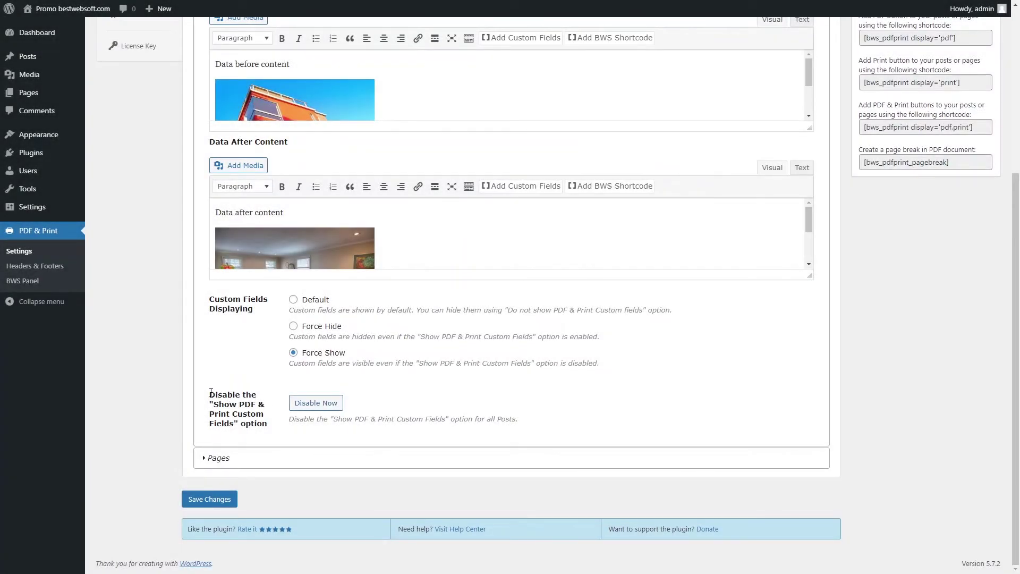
{"action": "left_click_drag", "start_coordinate": [211, 392], "coordinate": [254, 423]}
{"action": "left_click", "coordinate": [276, 428]}
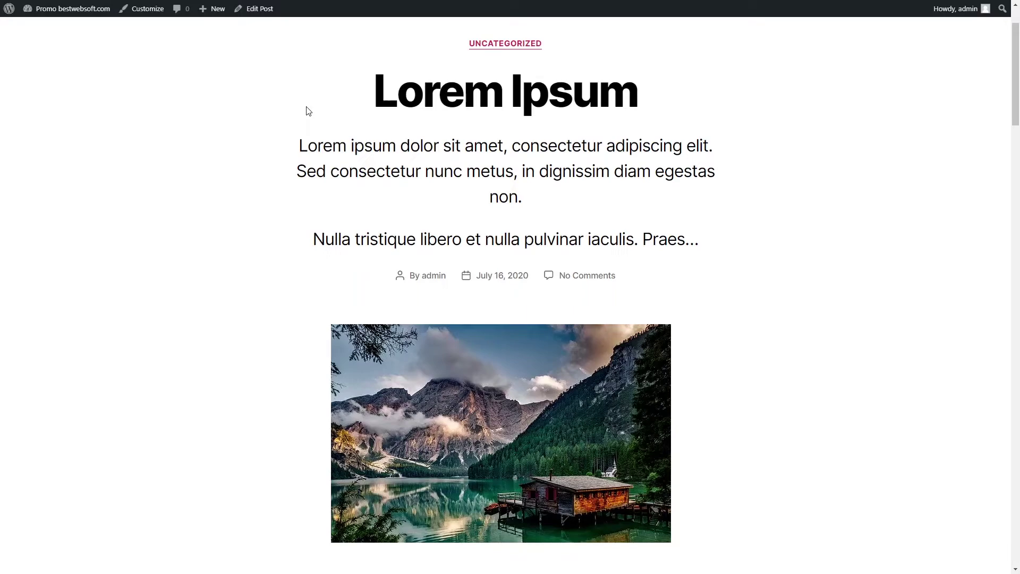
Step: In the Lorem Ipsum post editor, try Landscape, then set the PDF layout to follow plugin settings
{"action": "left_click", "coordinate": [260, 10]}
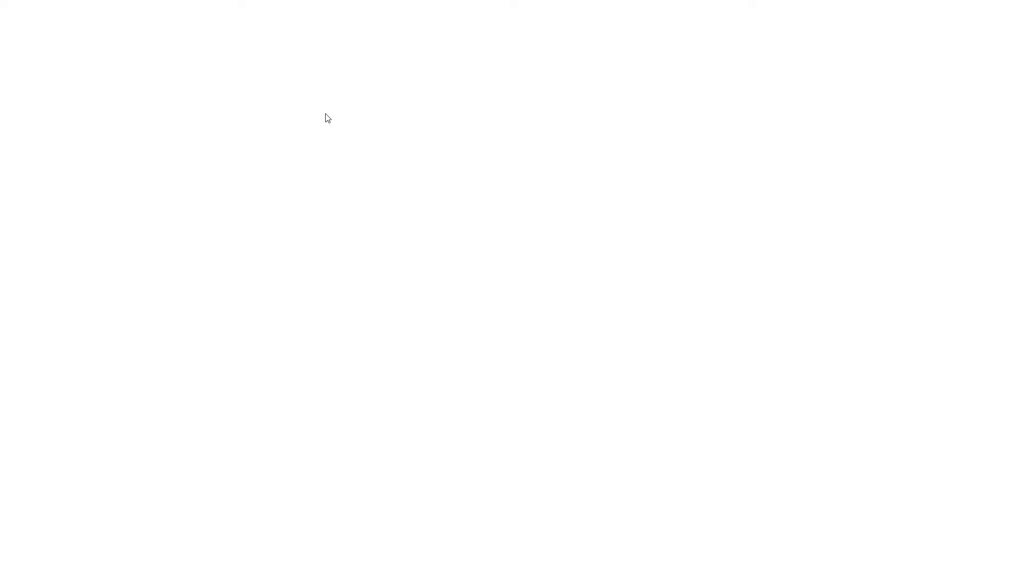
{"action": "scroll", "coordinate": [459, 306], "scroll_direction": "down", "scroll_amount": 6}
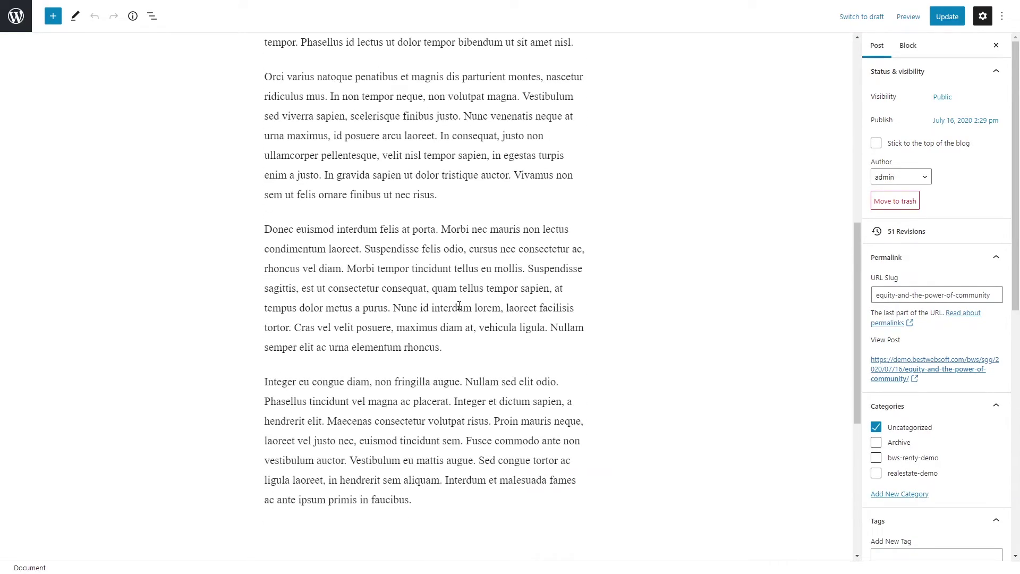
{"action": "scroll", "coordinate": [459, 306], "scroll_direction": "down", "scroll_amount": 6}
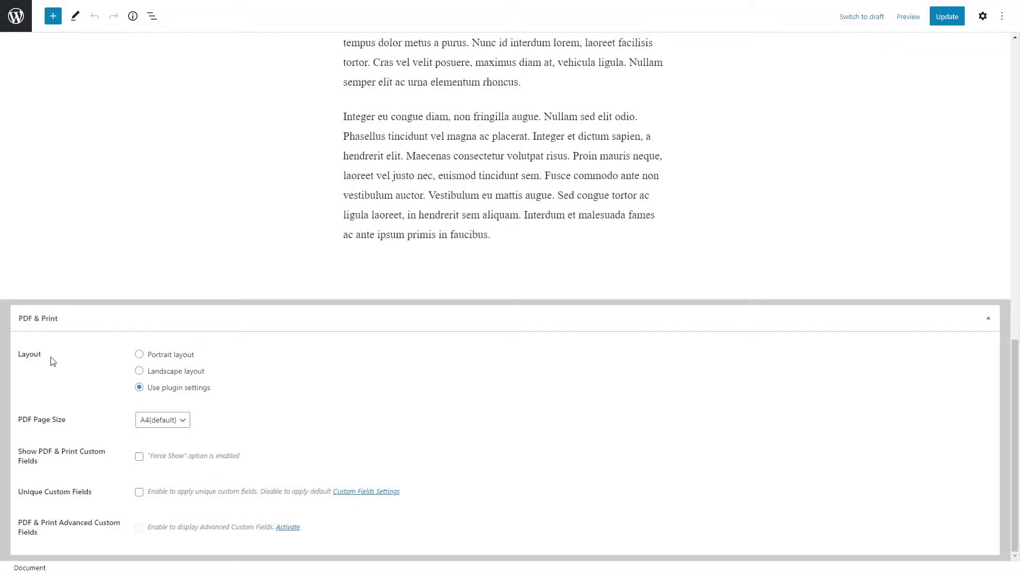
{"action": "left_click_drag", "start_coordinate": [42, 354], "coordinate": [23, 356]}
{"action": "left_click", "coordinate": [54, 360]}
{"action": "left_click", "coordinate": [140, 371]}
{"action": "left_click", "coordinate": [139, 388]}
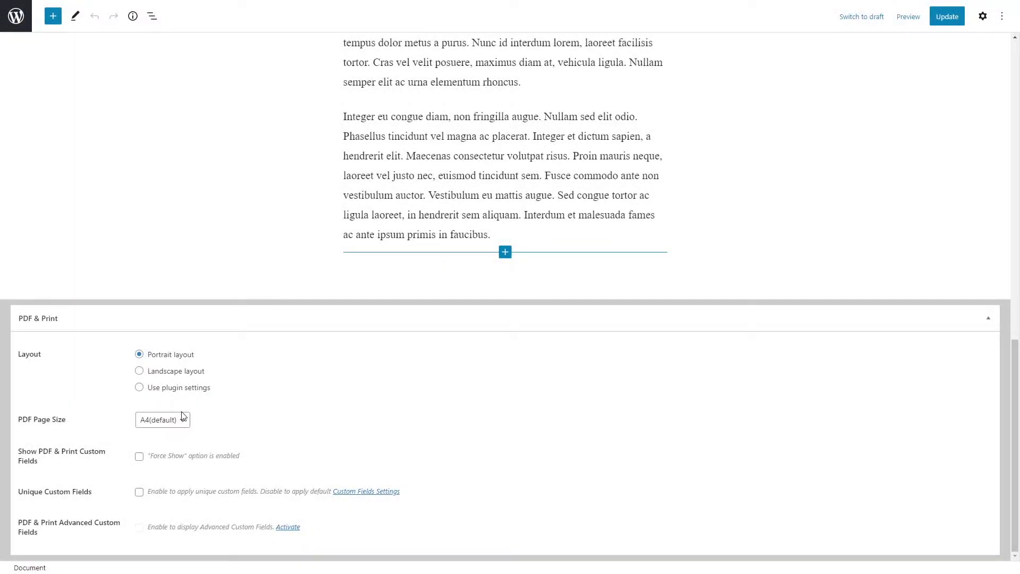
Step: Set the PDF Page Size to A3, then back to A4 (default)
{"action": "left_click_drag", "start_coordinate": [78, 422], "coordinate": [20, 421]}
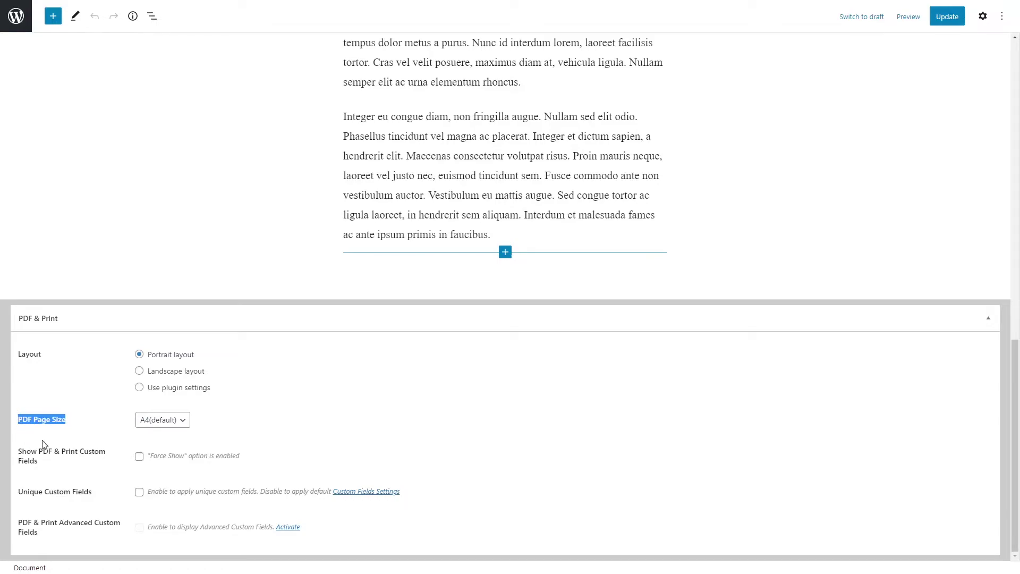
{"action": "left_click", "coordinate": [77, 422]}
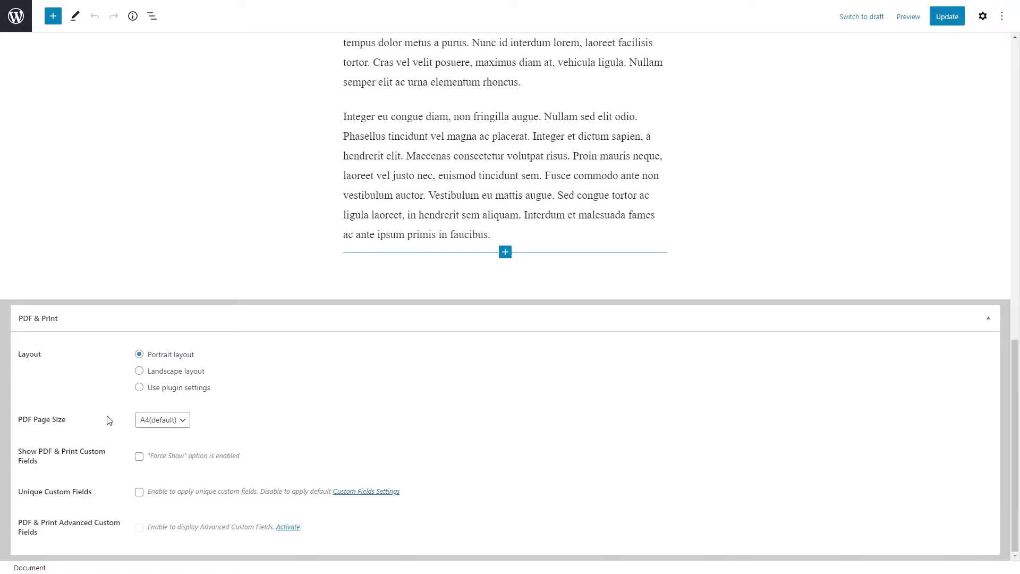
{"action": "left_click", "coordinate": [159, 420]}
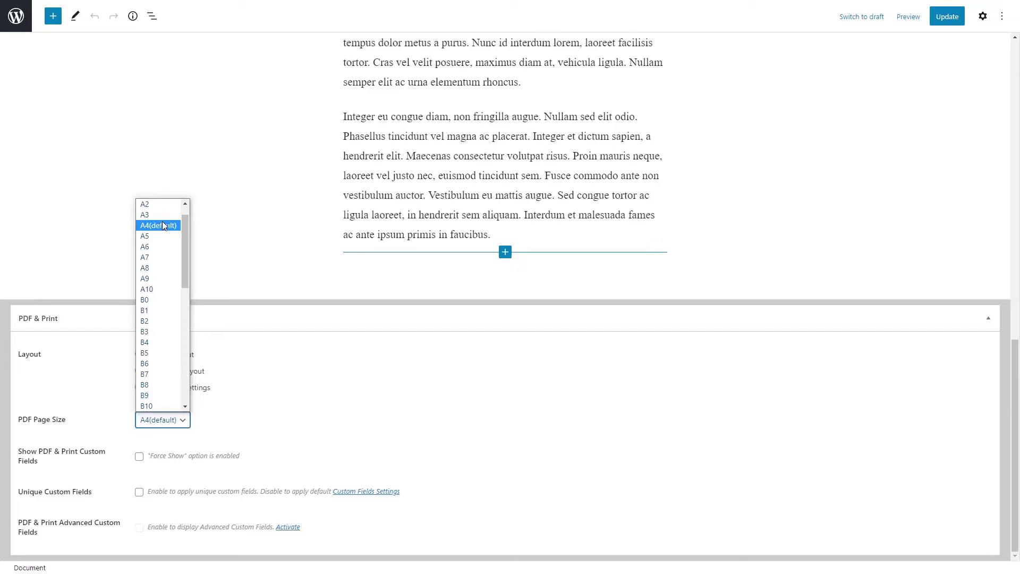
{"action": "left_click", "coordinate": [154, 214]}
{"action": "left_click", "coordinate": [175, 420]}
{"action": "left_click", "coordinate": [165, 251]}
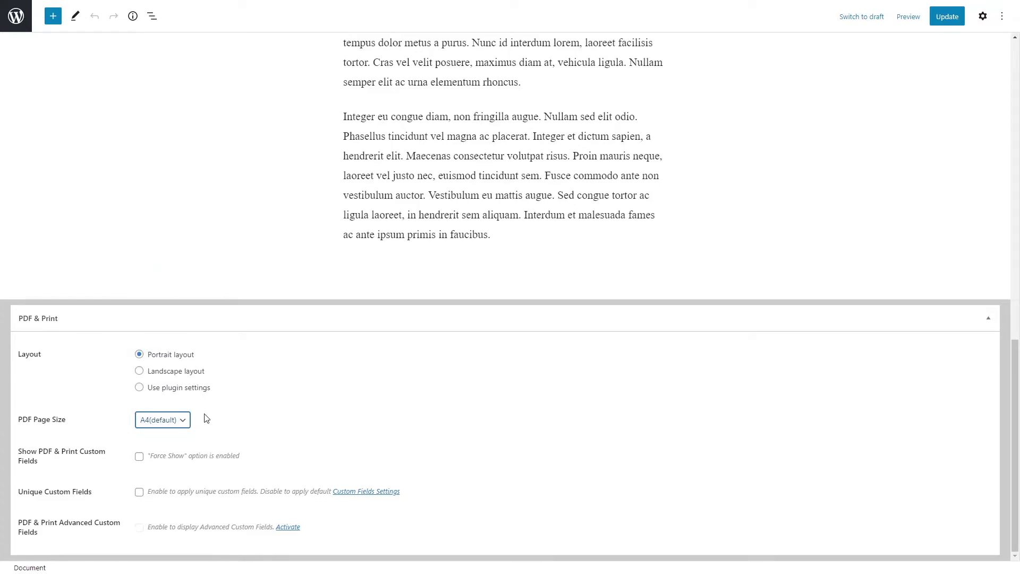
Step: Point out the Show PDF & Print Custom Fields and Unique Custom Fields options
{"action": "left_click_drag", "start_coordinate": [40, 461], "coordinate": [20, 451]}
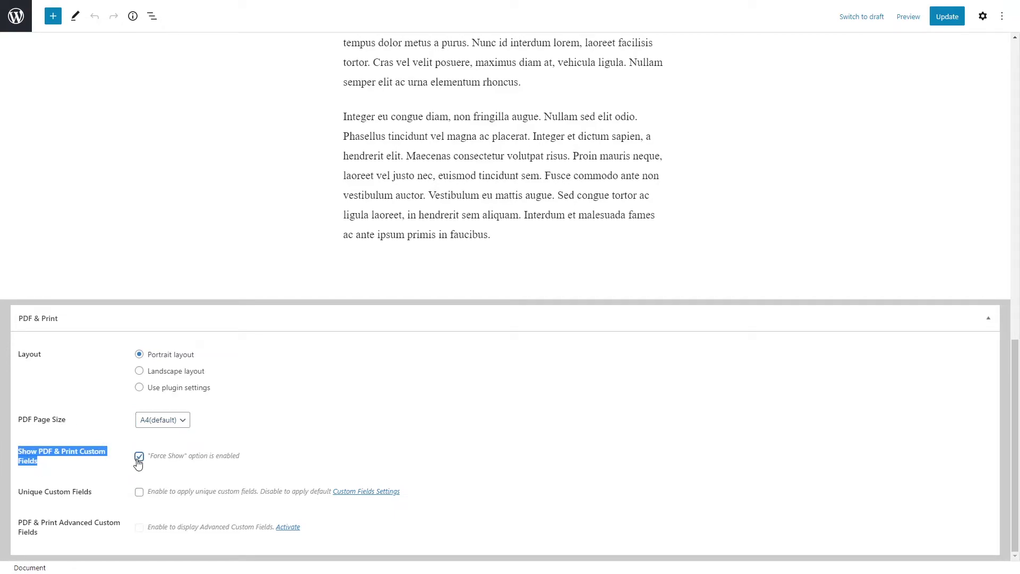
{"action": "left_click", "coordinate": [272, 462]}
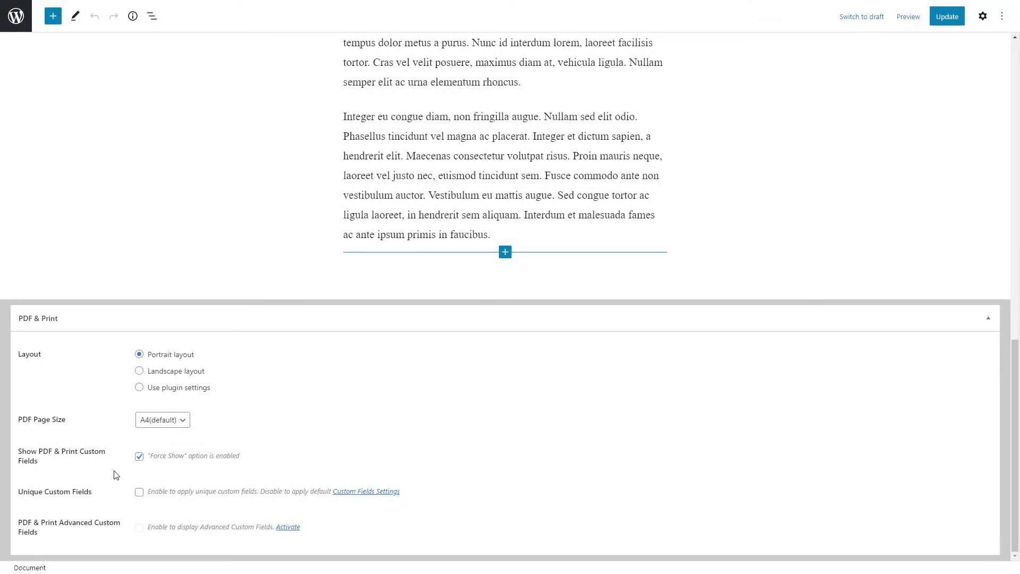
{"action": "left_click_drag", "start_coordinate": [93, 491], "coordinate": [20, 493]}
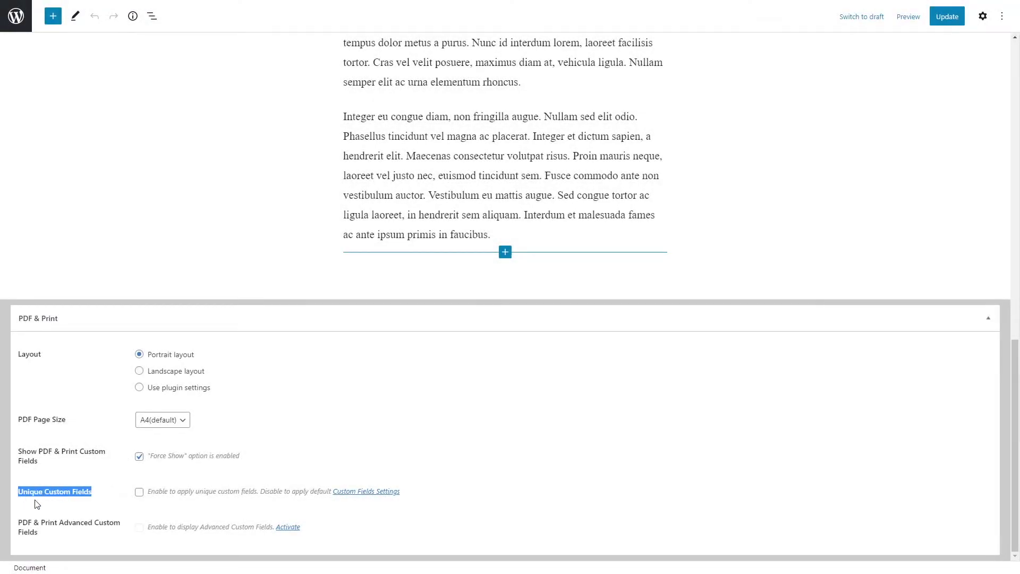
{"action": "left_click", "coordinate": [121, 494]}
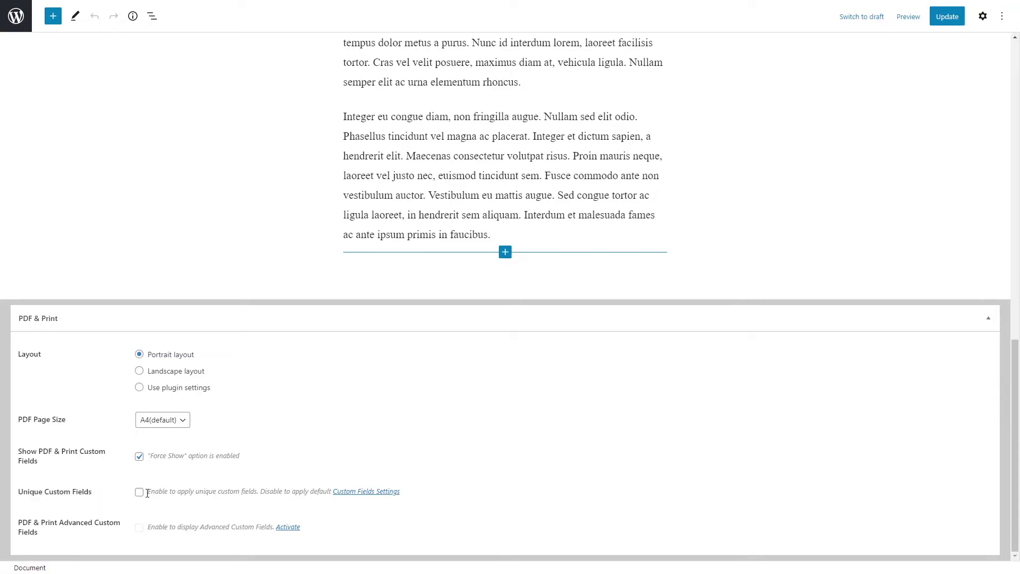
Step: Enable Unique Custom Fields, type 'C' in the Data before content editor, and Tab onward
{"action": "left_click", "coordinate": [140, 494]}
{"action": "scroll", "coordinate": [244, 439], "scroll_direction": "down", "scroll_amount": 5}
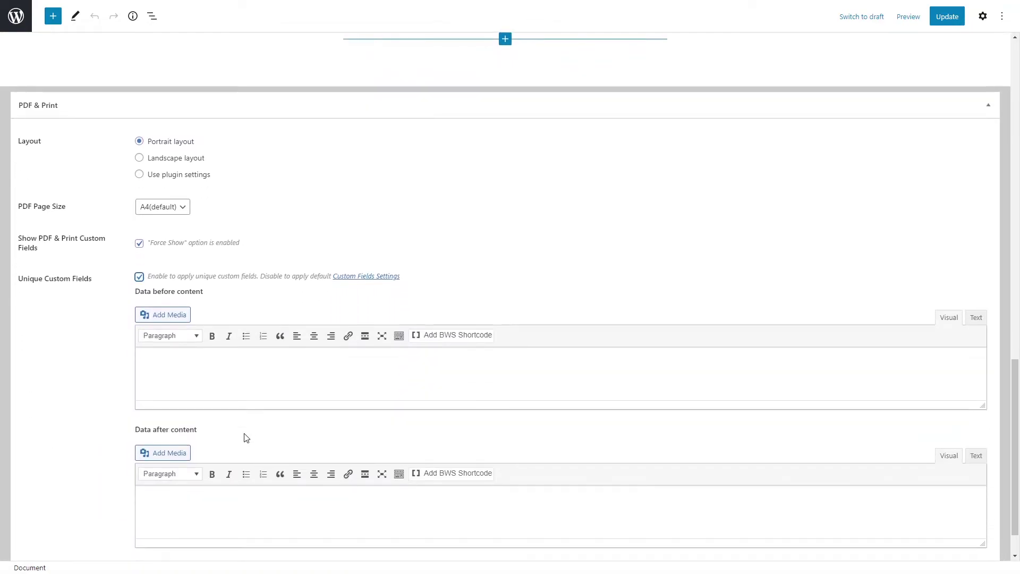
{"action": "type", "text": "C"}
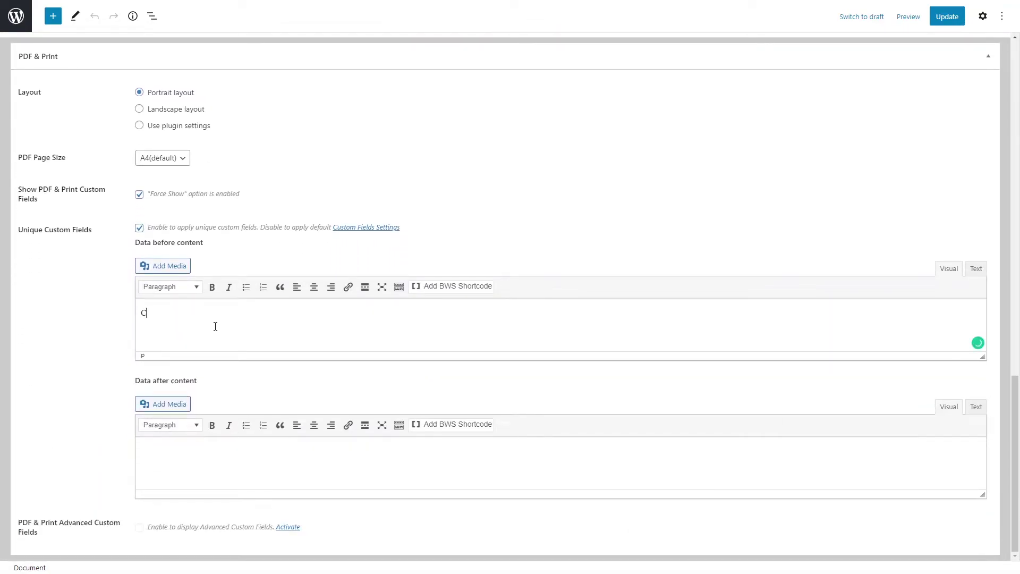
{"action": "key", "text": "Tab"}
{"action": "key", "text": "Tab"}
{"action": "key", "text": "Tab"}
{"action": "key", "text": "Tab"}
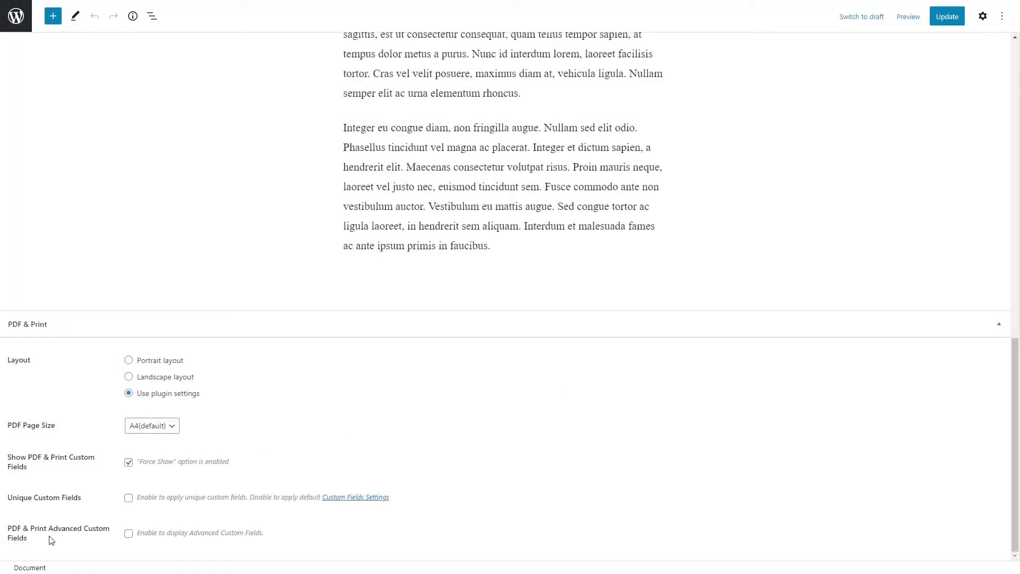
Step: Tick 'Enable to display Advanced Custom Fields' for the post's PDF & Print output
{"action": "left_click_drag", "start_coordinate": [28, 541], "coordinate": [7, 529]}
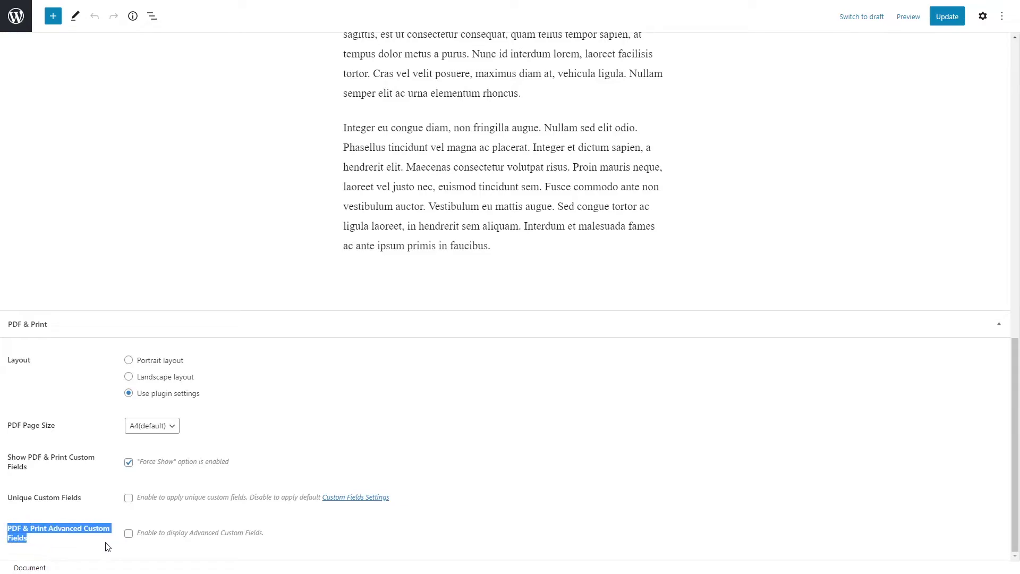
{"action": "left_click", "coordinate": [129, 534]}
{"action": "left_click", "coordinate": [271, 534]}
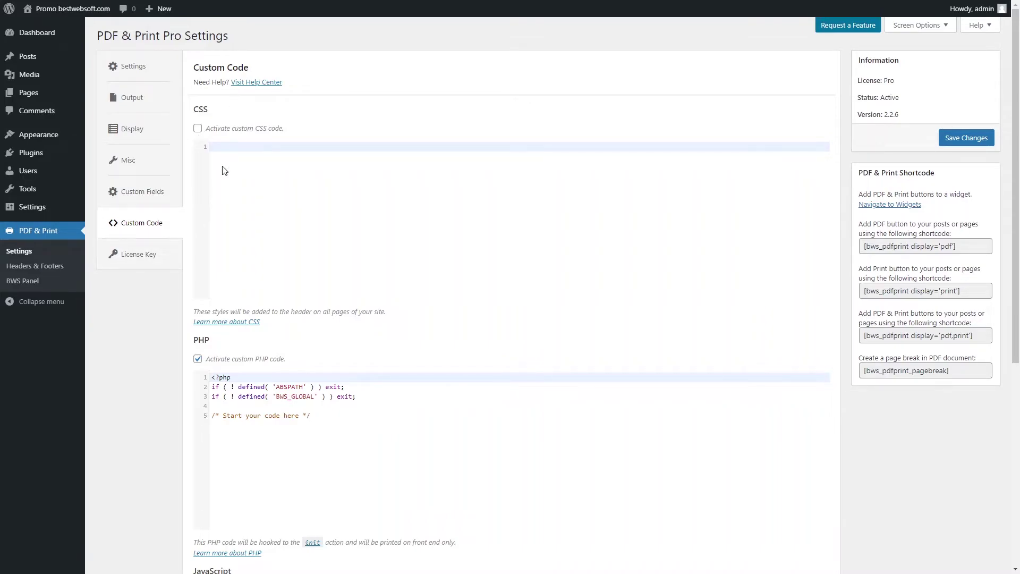
Step: Activate custom JavaScript, PHP and CSS code on the Custom Code tab and save
{"action": "left_click_drag", "start_coordinate": [249, 67], "coordinate": [194, 66]}
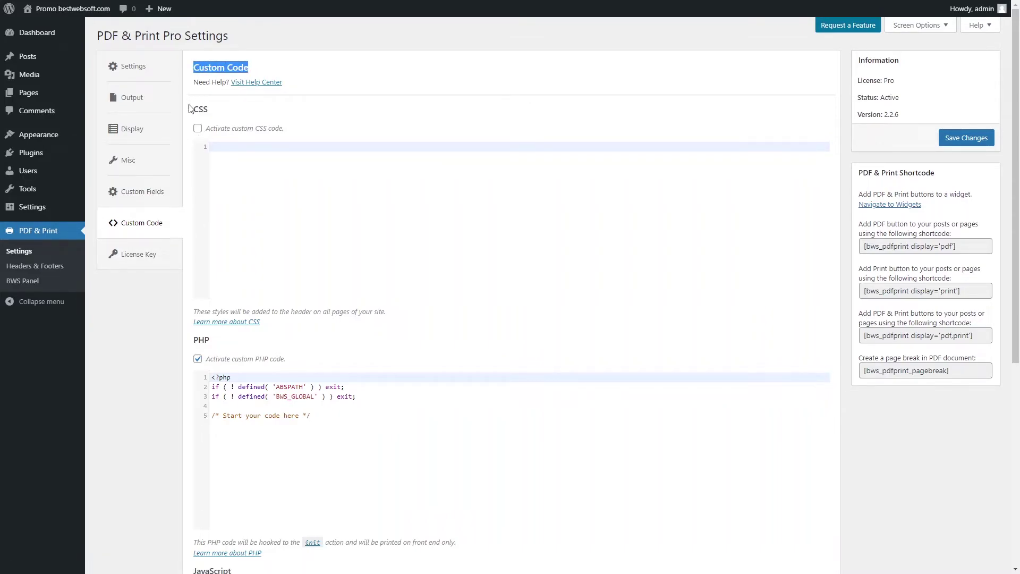
{"action": "scroll", "coordinate": [250, 209], "scroll_direction": "down", "scroll_amount": 3}
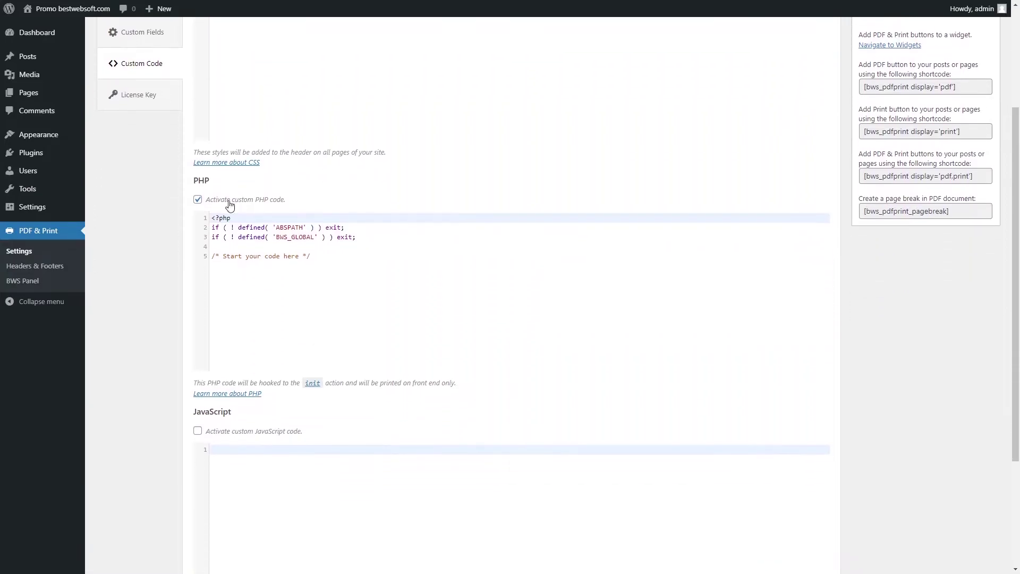
{"action": "scroll", "coordinate": [189, 176], "scroll_direction": "down", "scroll_amount": 3}
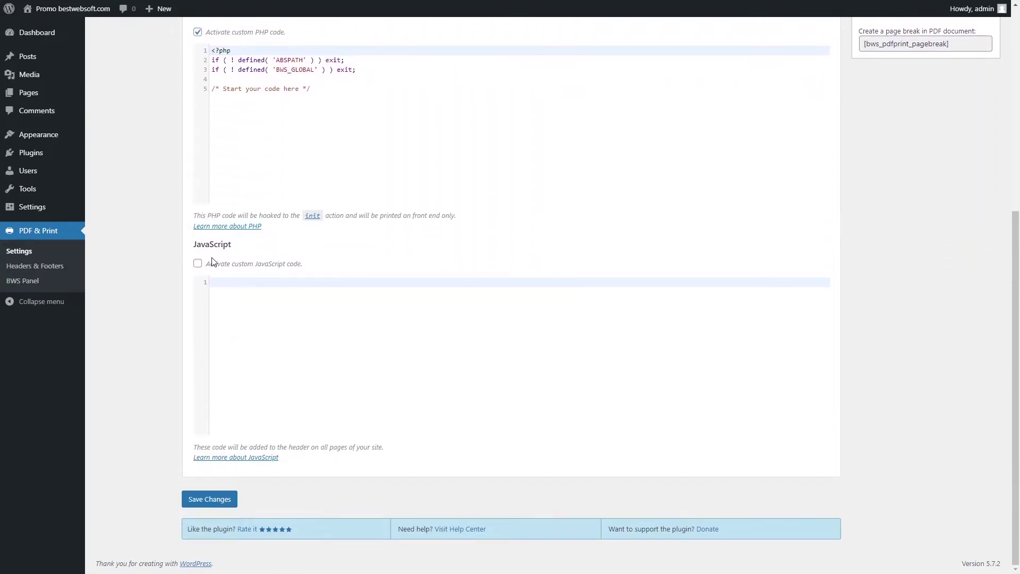
{"action": "left_click", "coordinate": [198, 263]}
{"action": "scroll", "coordinate": [207, 234], "scroll_direction": "up", "scroll_amount": 3}
{"action": "scroll", "coordinate": [205, 223], "scroll_direction": "up", "scroll_amount": 3}
{"action": "scroll", "coordinate": [207, 234], "scroll_direction": "down", "scroll_amount": 1}
{"action": "left_click", "coordinate": [198, 297]}
{"action": "left_click", "coordinate": [197, 298]}
{"action": "scroll", "coordinate": [212, 212], "scroll_direction": "up", "scroll_amount": 2}
{"action": "left_click", "coordinate": [198, 160]}
{"action": "left_click", "coordinate": [968, 170]}
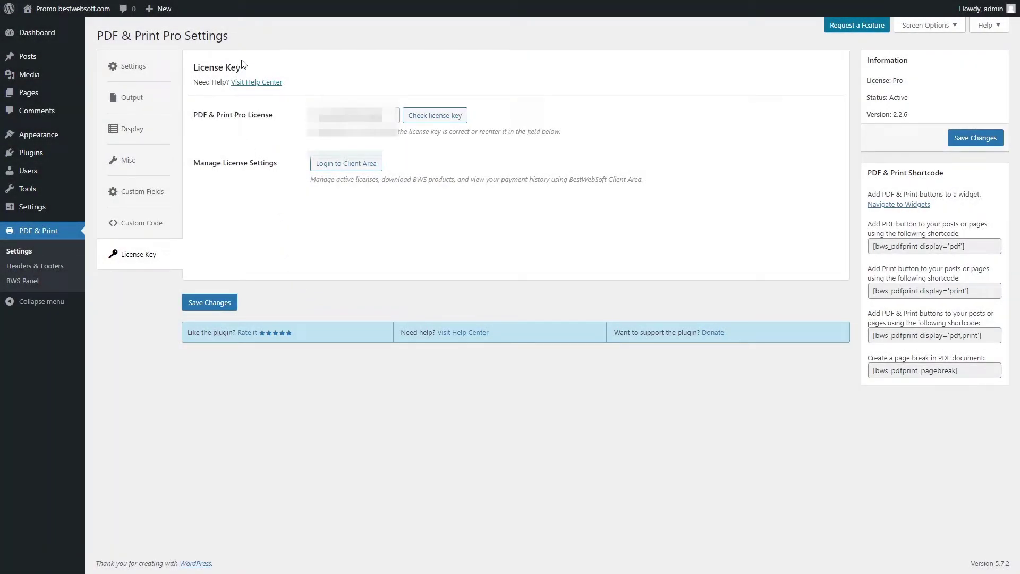
Step: Replace the license key with the pasted key and save the License Key settings
{"action": "left_click_drag", "start_coordinate": [242, 65], "coordinate": [196, 67]}
{"action": "left_click", "coordinate": [250, 68]}
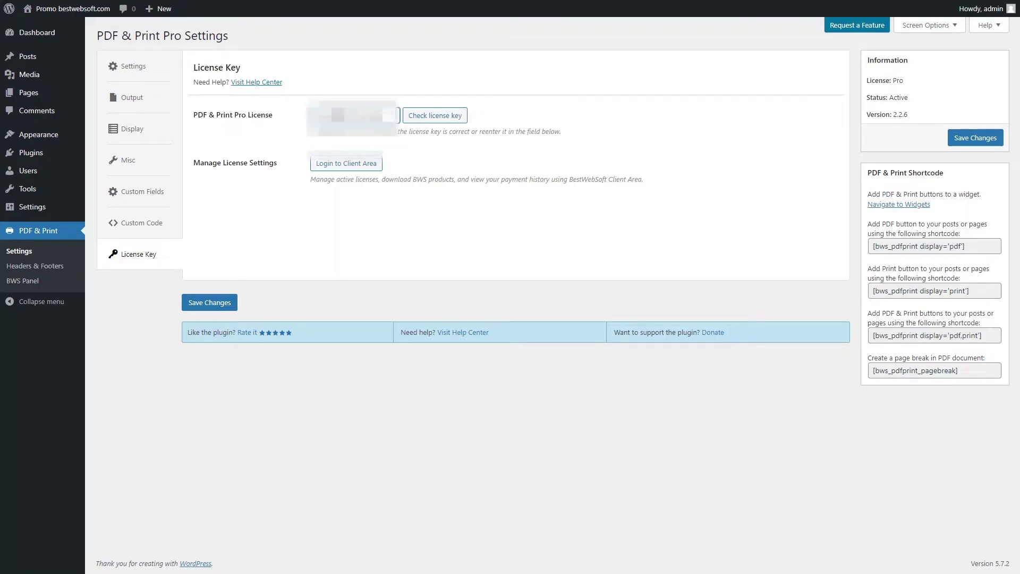
{"action": "triple_click", "coordinate": [350, 116]}
{"action": "key", "text": "ctrl+v"}
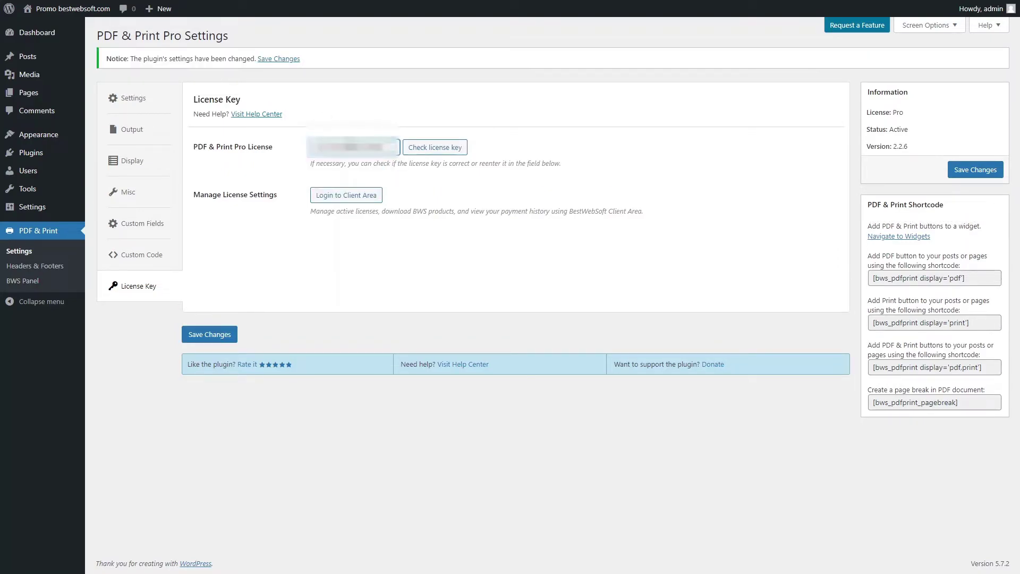
{"action": "left_click", "coordinate": [979, 171]}
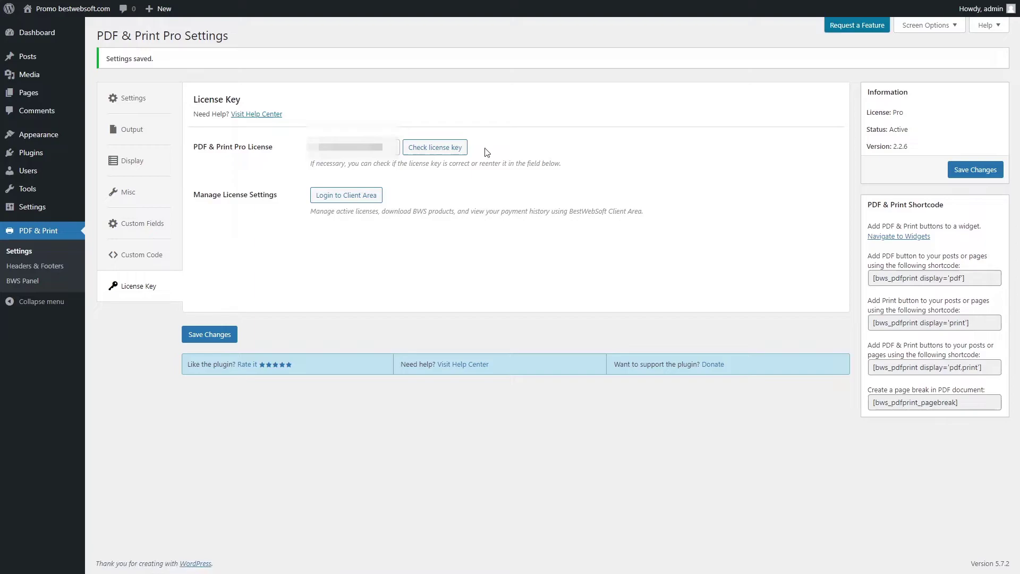
Step: Check the license key and confirm the Pro license is valid until 2022-03-31
{"action": "left_click", "coordinate": [441, 151]}
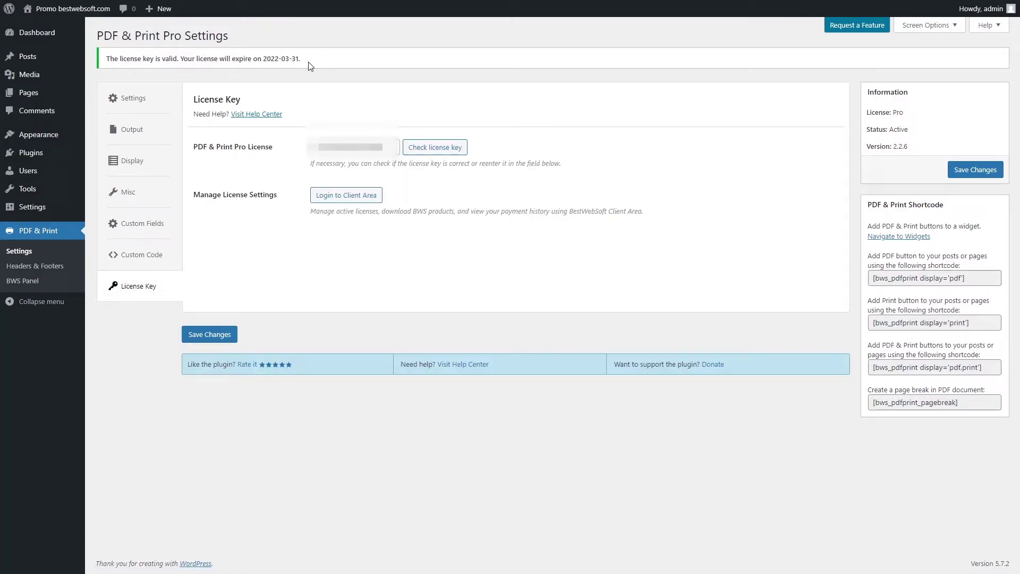
{"action": "left_click_drag", "start_coordinate": [279, 195], "coordinate": [197, 195]}
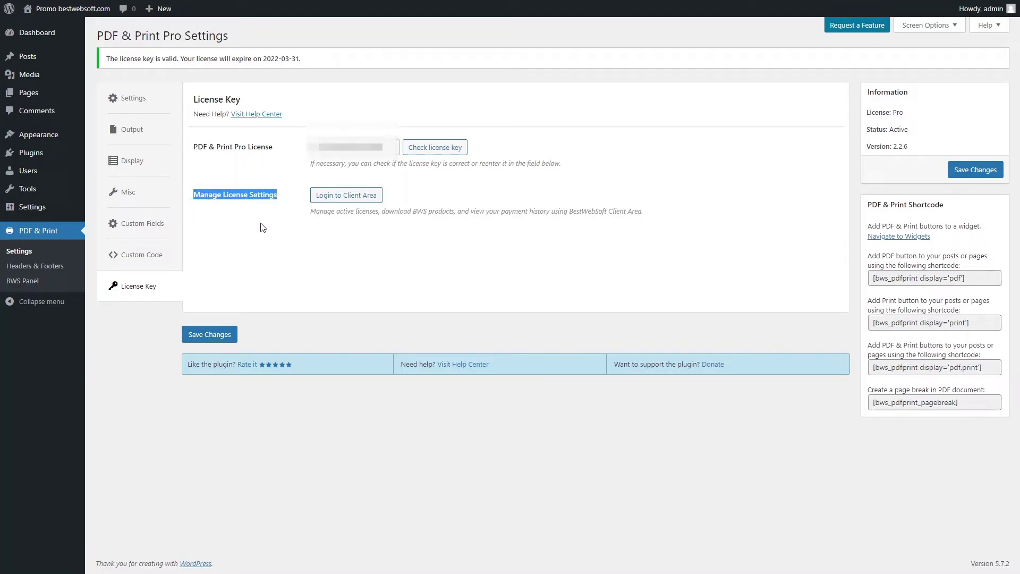
{"action": "left_click", "coordinate": [281, 205]}
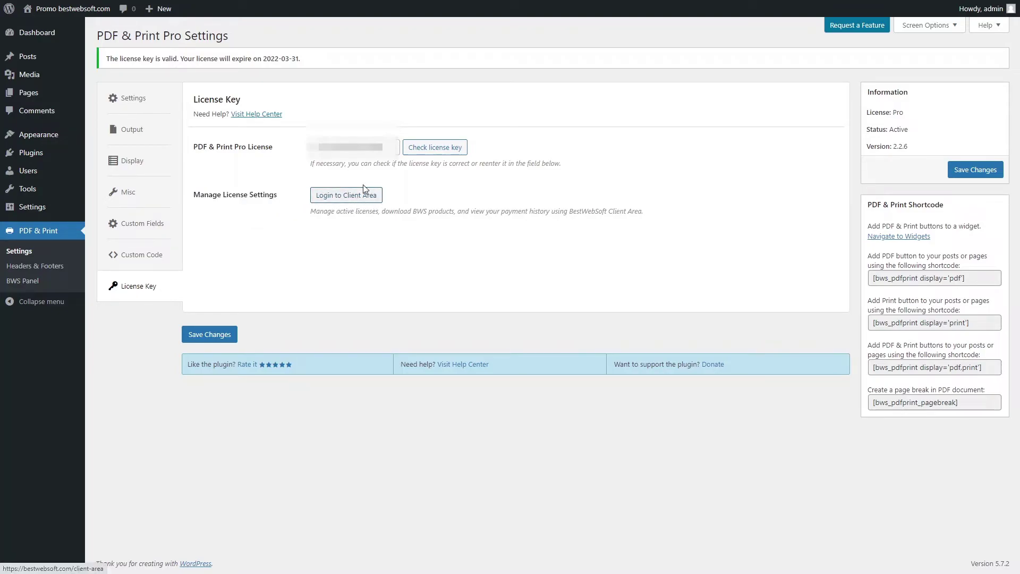
{"action": "left_click_drag", "start_coordinate": [310, 212], "coordinate": [654, 217]}
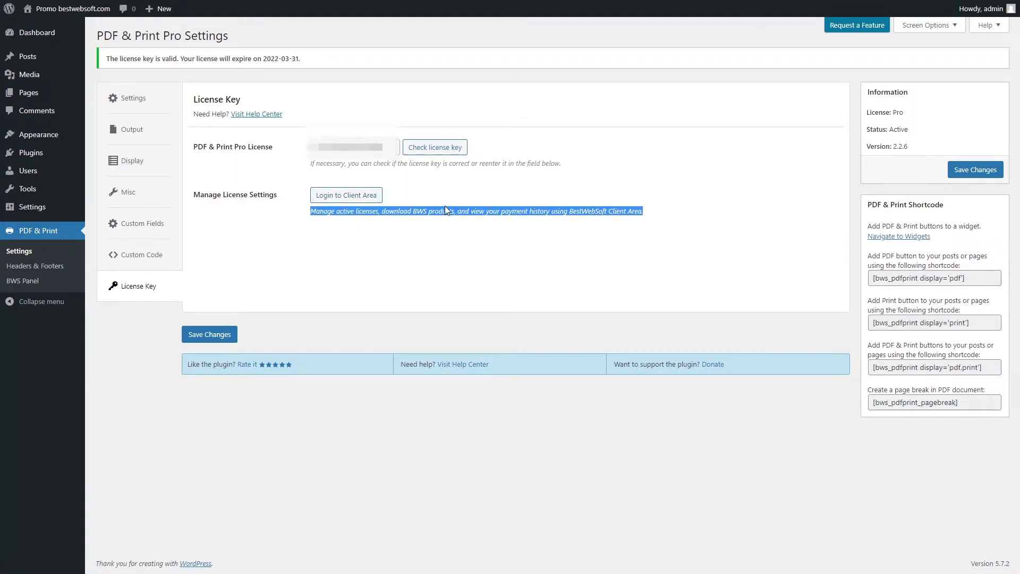
{"action": "left_click", "coordinate": [640, 209]}
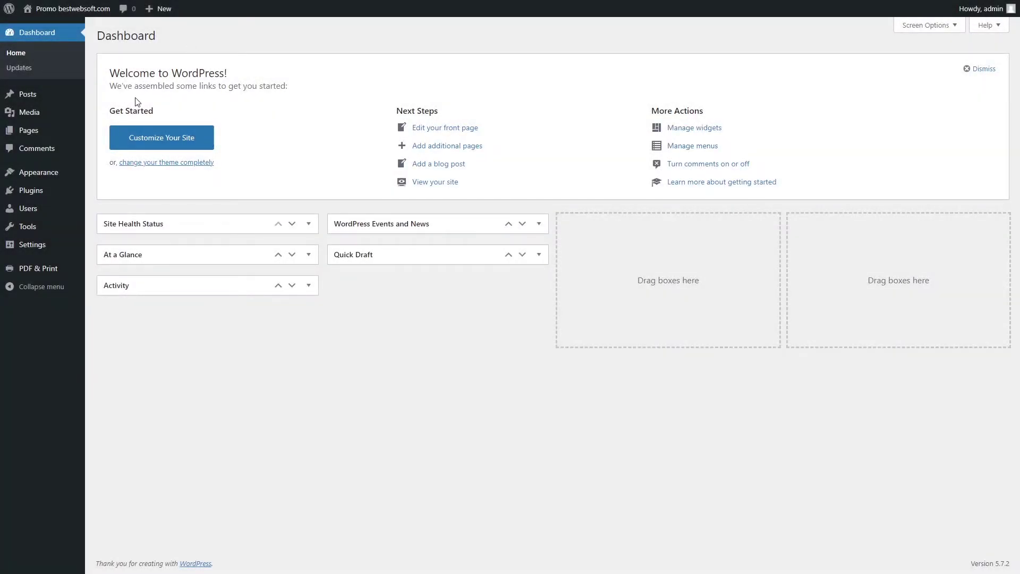
Step: Add a PDF & Print Buttons widget titled PDF WIDGET from the Widgets page
{"action": "mouse_move", "coordinate": [33, 177]}
{"action": "left_click", "coordinate": [108, 208]}
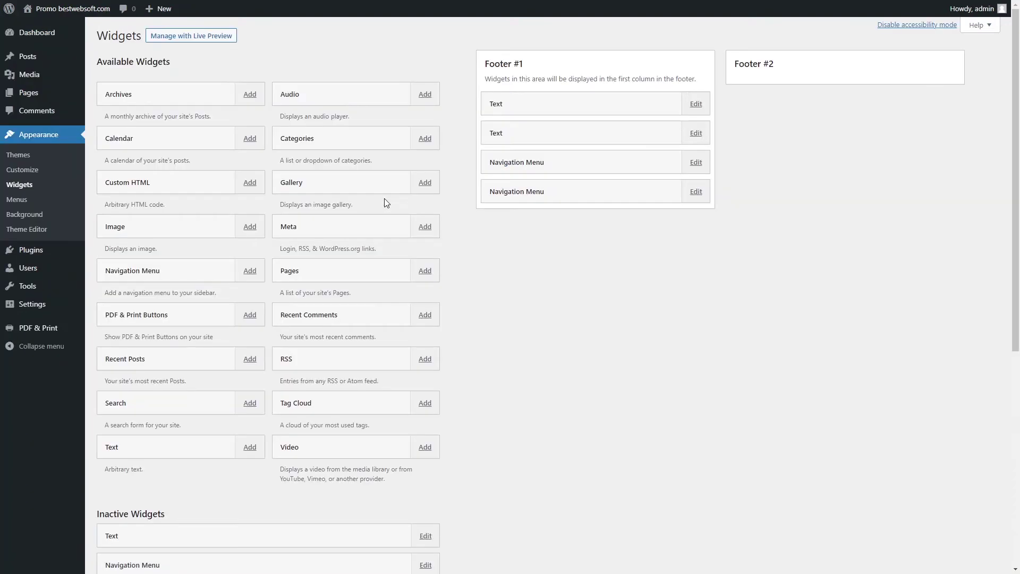
{"action": "left_click", "coordinate": [253, 316]}
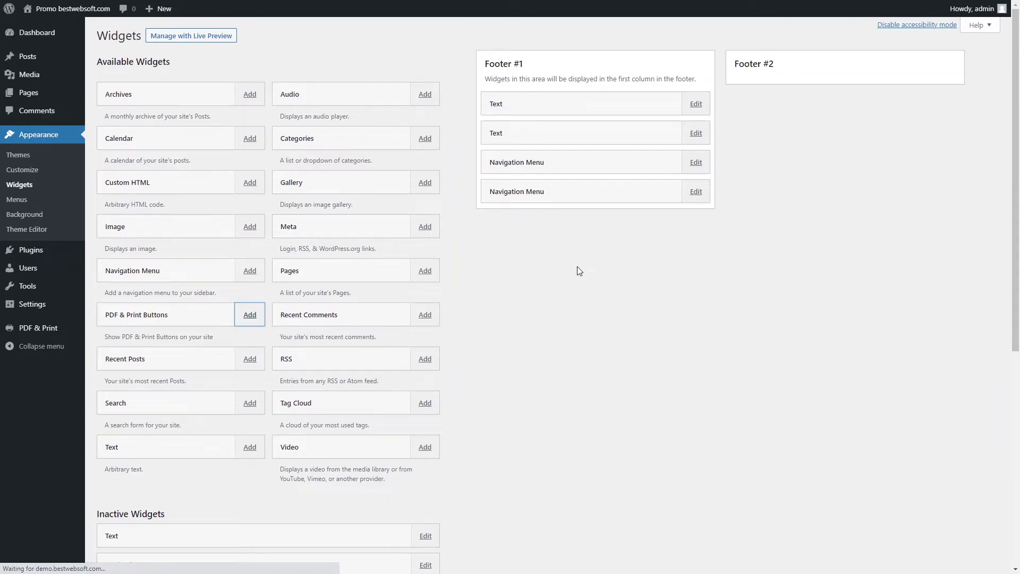
{"action": "left_click", "coordinate": [519, 97]}
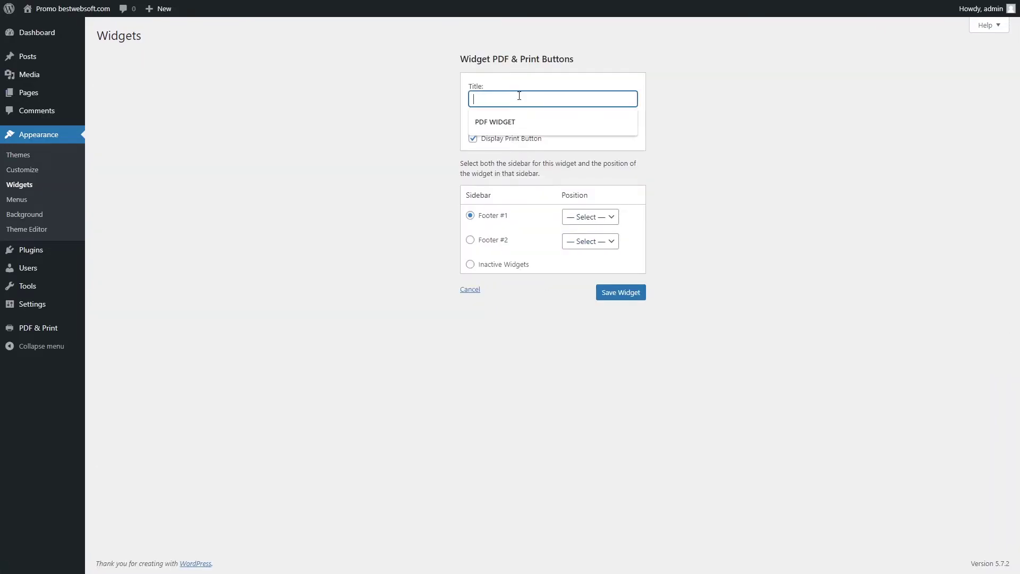
{"action": "left_click", "coordinate": [496, 122]}
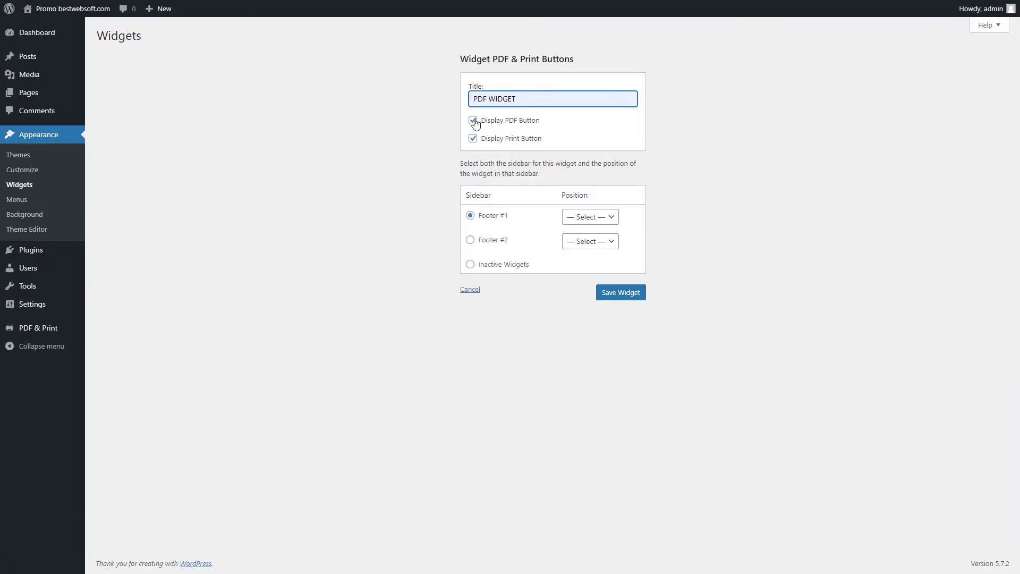
{"action": "left_click", "coordinate": [473, 139]}
Step: Place the widget at position 1 in Footer #1, save it, and view it on the site
{"action": "left_click", "coordinate": [470, 240]}
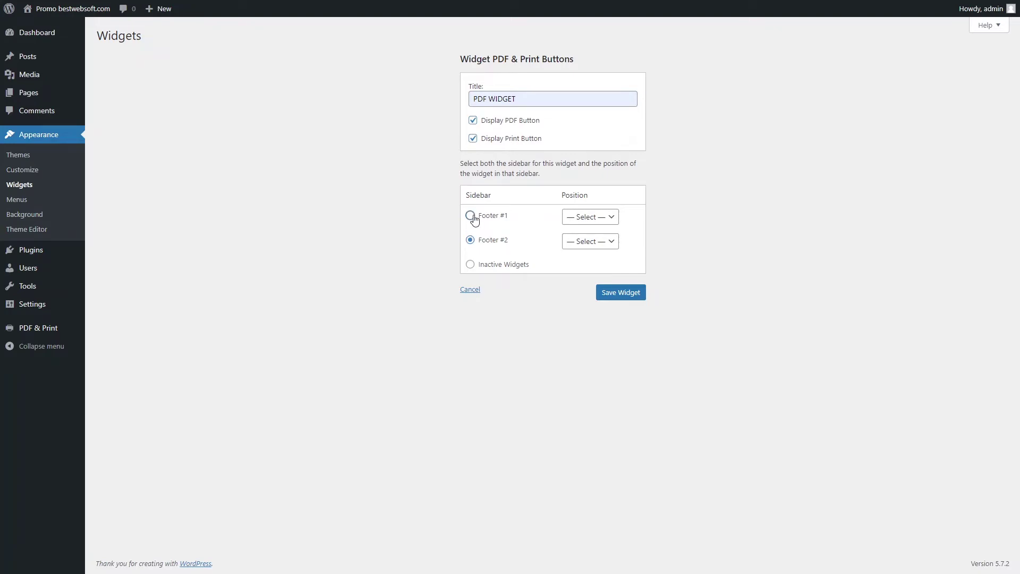
{"action": "left_click", "coordinate": [470, 215]}
{"action": "left_click", "coordinate": [581, 217]}
{"action": "left_click", "coordinate": [589, 240]}
{"action": "left_click", "coordinate": [638, 297]}
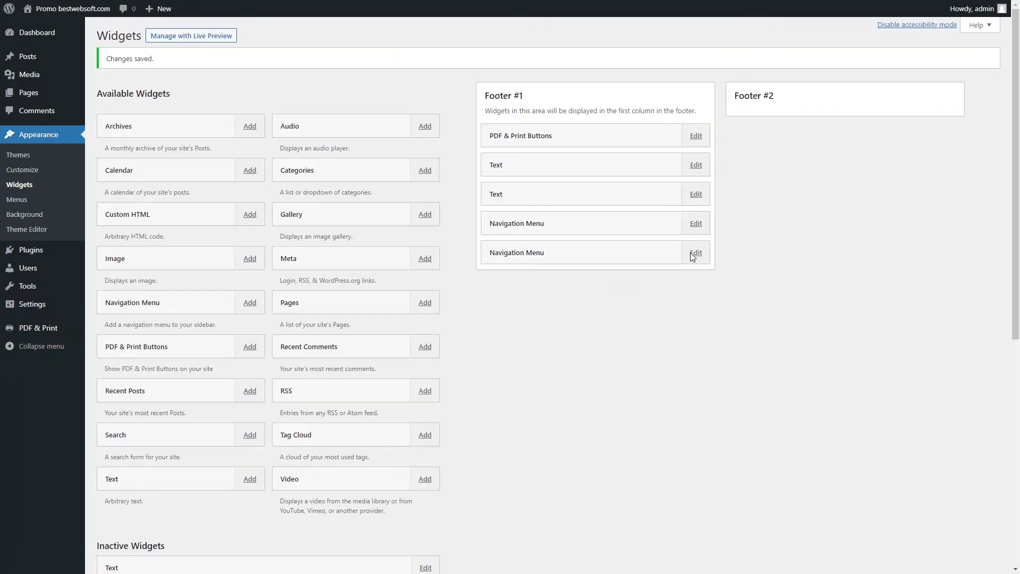
{"action": "key", "text": "ctrl+Tab"}
{"action": "scroll", "coordinate": [529, 327], "scroll_direction": "up", "scroll_amount": 3}
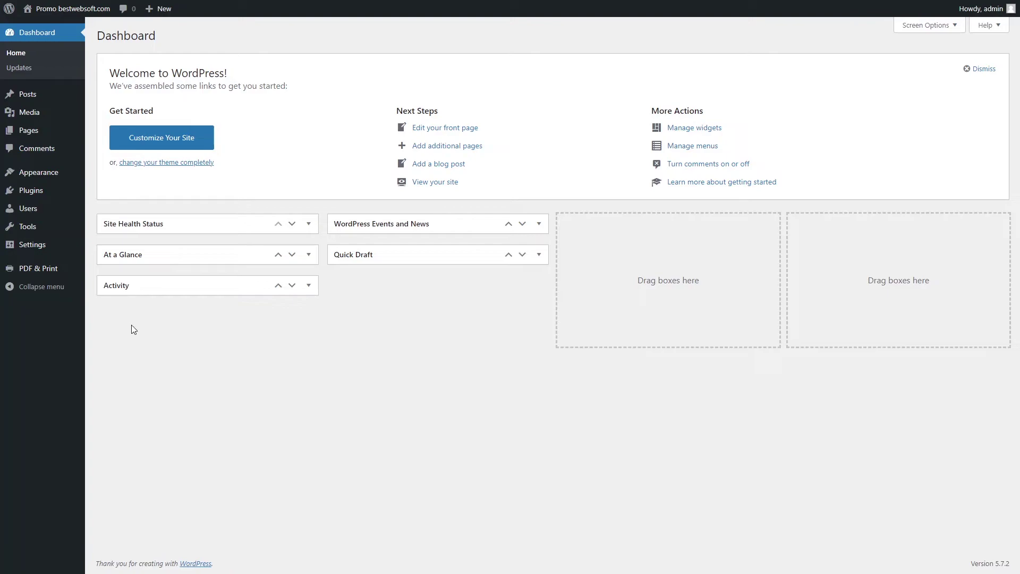
Step: Create a new header & footer template with the header 'This is the header sample'
{"action": "mouse_move", "coordinate": [50, 270]}
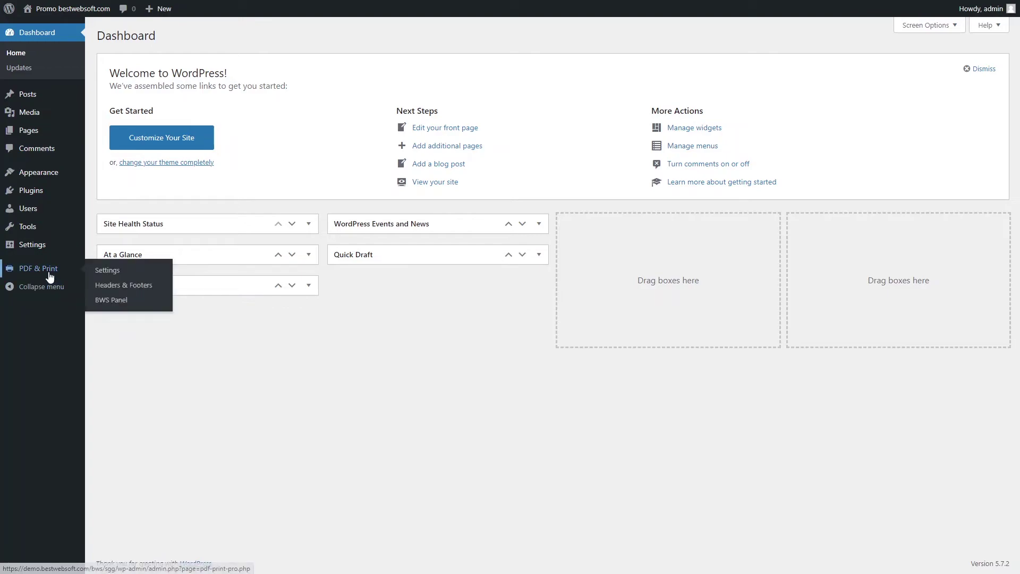
{"action": "left_click", "coordinate": [128, 289]}
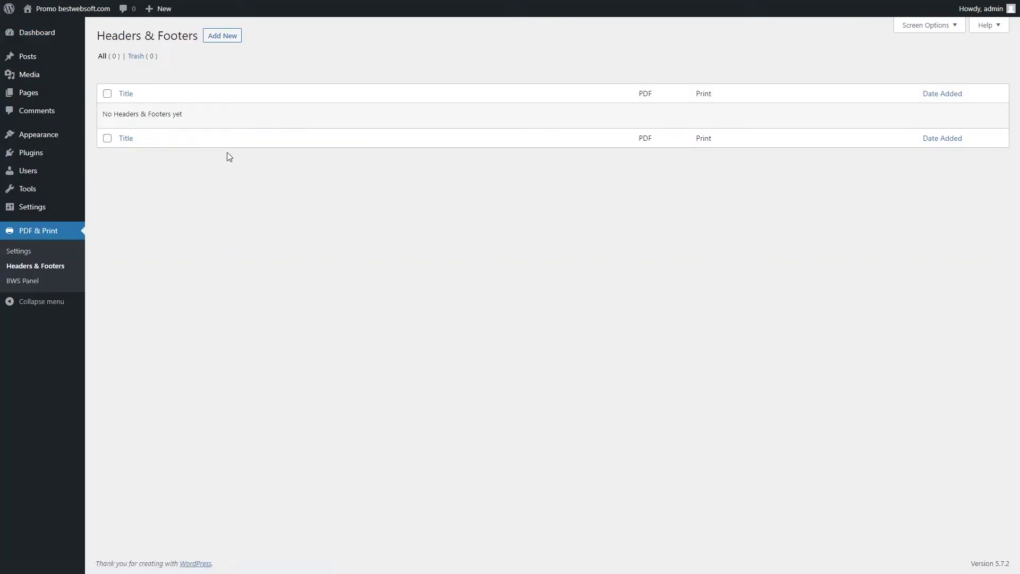
{"action": "left_click", "coordinate": [221, 35]}
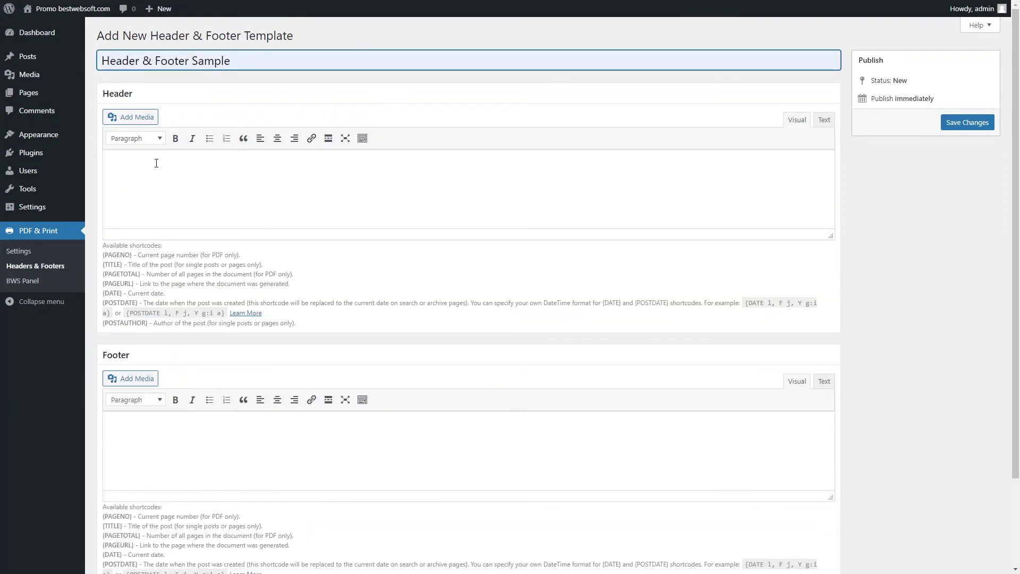
{"action": "left_click", "coordinate": [156, 162]}
{"action": "type", "text": "This is the header sample"}
Step: Write the footer line 'Published by {POSTAUTHOR} on {POSTDATE}' using the shortcodes
{"action": "left_click", "coordinate": [186, 424]}
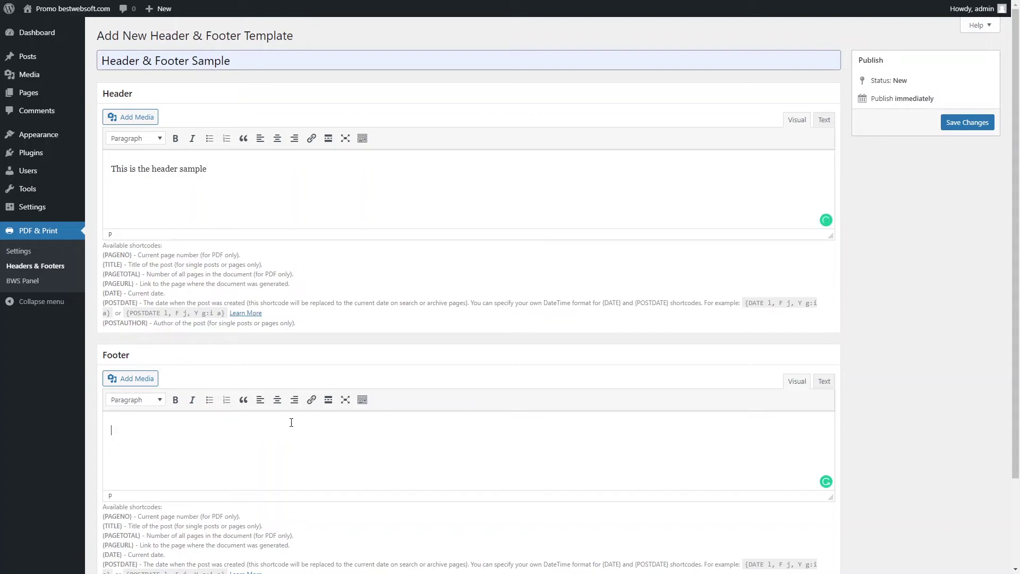
{"action": "scroll", "coordinate": [289, 414], "scroll_direction": "down", "scroll_amount": 1}
{"action": "type", "text": "Published"}
{"action": "left_click_drag", "start_coordinate": [149, 531], "coordinate": [102, 510]}
{"action": "key", "text": "ctrl+c"}
{"action": "left_click", "coordinate": [297, 382]}
{"action": "key", "text": "ctrl+v"}
{"action": "type", "text": "on"}
{"action": "left_click", "coordinate": [296, 382]}
{"action": "key", "text": "ctrl+v"}
Step: Add a second footer line 'Page {PAGENO} of {PAGETOTAL}' and save the template
{"action": "key", "text": "Return"}
{"action": "type", "text": "Page"}
{"action": "left_click_drag", "start_coordinate": [133, 463], "coordinate": [102, 482]}
{"action": "key", "text": "ctrl+c"}
{"action": "left_click", "coordinate": [181, 399]}
{"action": "key", "text": "ctrl+v"}
{"action": "type", "text": "of"}
{"action": "key", "text": "ctrl+c"}
{"action": "left_click", "coordinate": [224, 399]}
{"action": "key", "text": "ctrl+v"}
{"action": "scroll", "coordinate": [598, 347], "scroll_direction": "up", "scroll_amount": 1}
{"action": "left_click", "coordinate": [967, 122]}
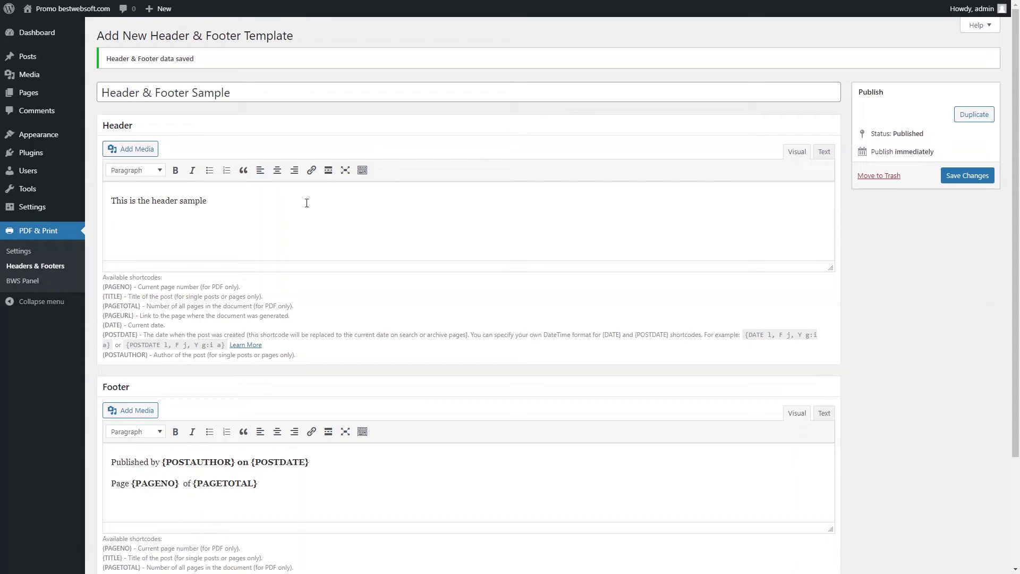
Step: Apply the Header & Footer Sample to PDF and Print, then review the header and footer output
{"action": "left_click", "coordinate": [49, 266]}
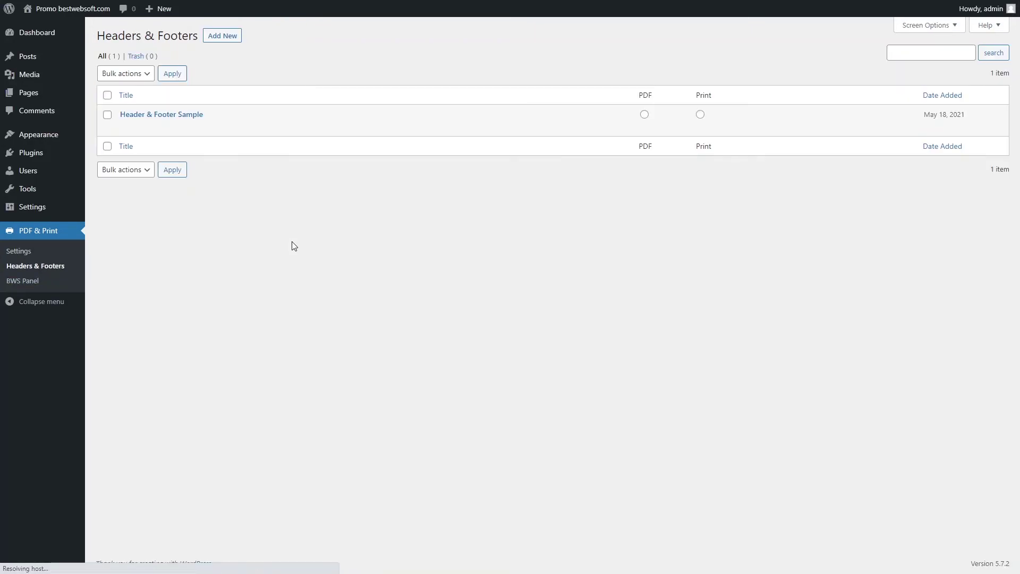
{"action": "left_click", "coordinate": [645, 115]}
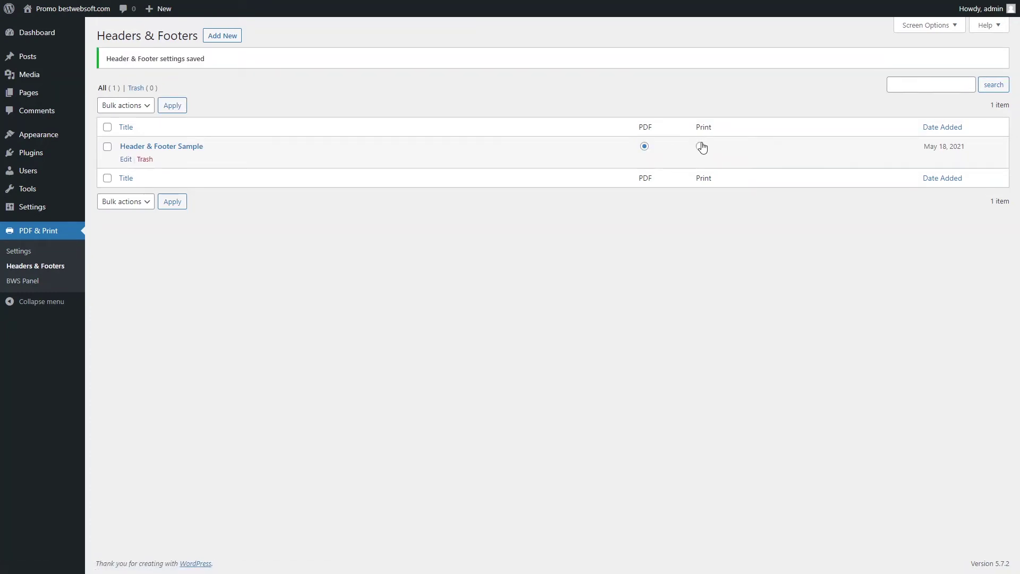
{"action": "left_click", "coordinate": [701, 146]}
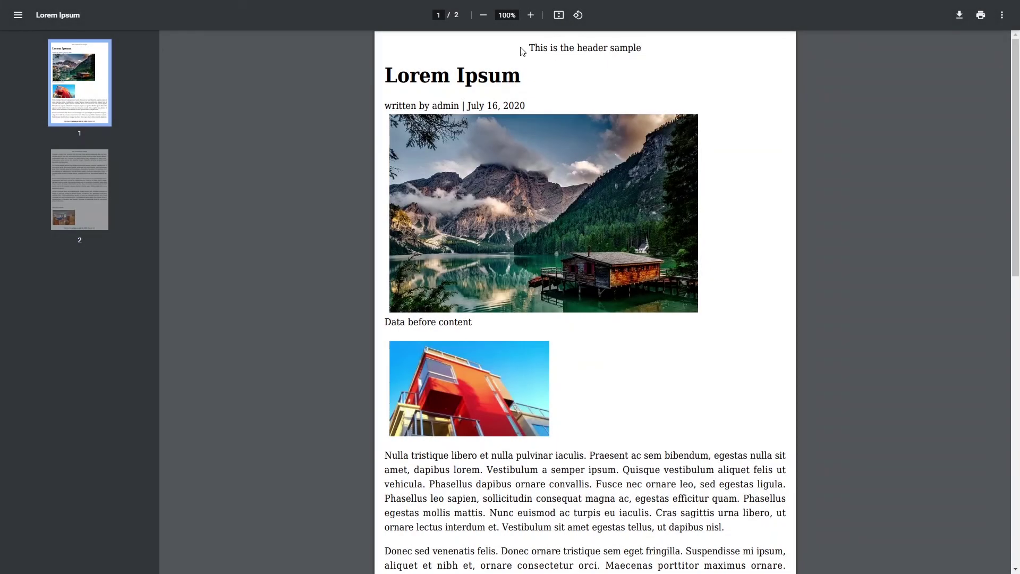
{"action": "left_click_drag", "start_coordinate": [522, 50], "coordinate": [646, 49]}
{"action": "left_click", "coordinate": [624, 199]}
{"action": "scroll", "coordinate": [623, 200], "scroll_direction": "down", "scroll_amount": 8}
{"action": "left_click_drag", "start_coordinate": [471, 185], "coordinate": [700, 186]}
{"action": "left_click", "coordinate": [718, 187]}
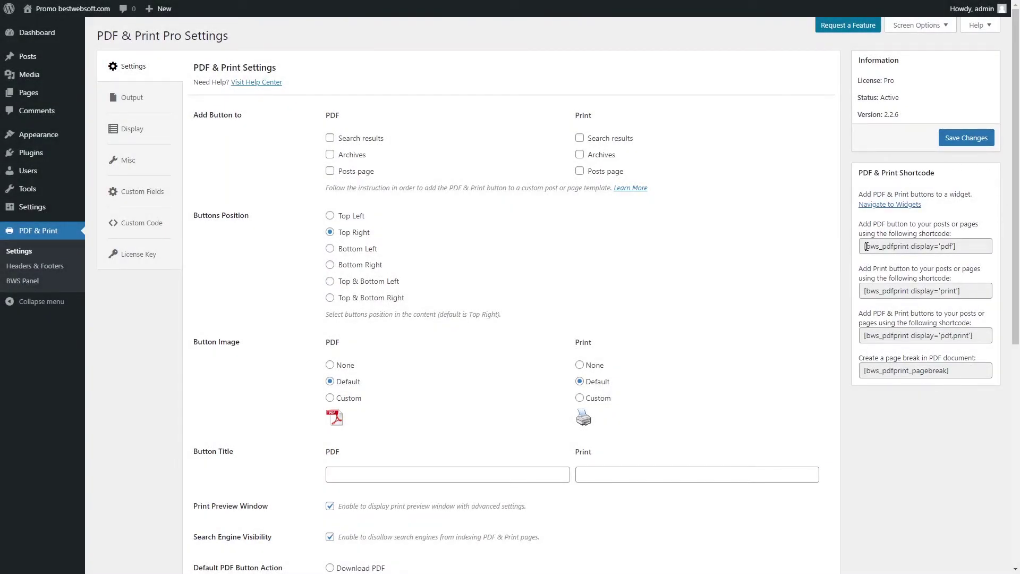
Step: Select each sidebar shortcode in turn: PDF-only, print-only, combined PDF and print, and page-break
{"action": "left_click", "coordinate": [866, 246]}
{"action": "left_click", "coordinate": [880, 291]}
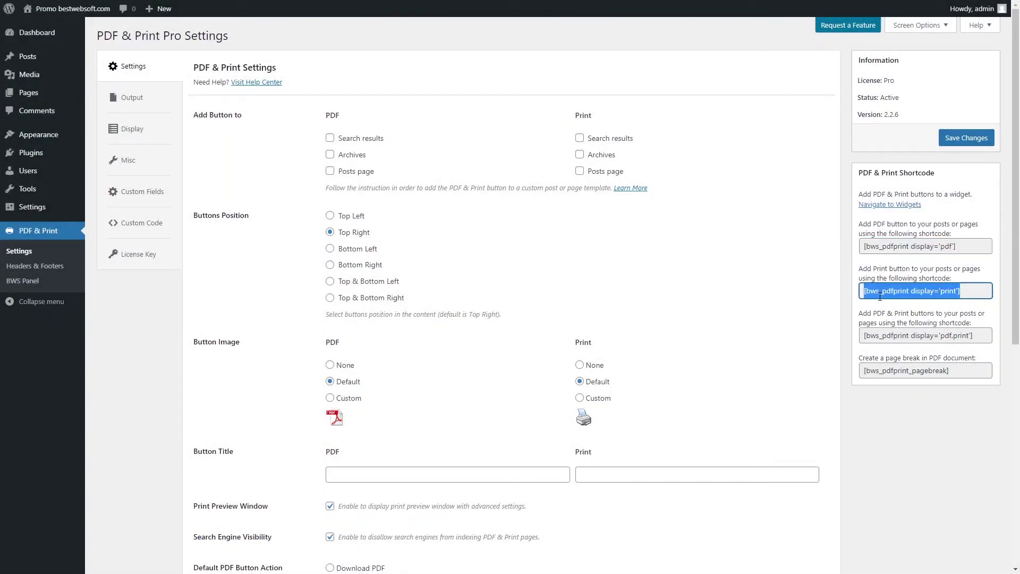
{"action": "left_click", "coordinate": [884, 340]}
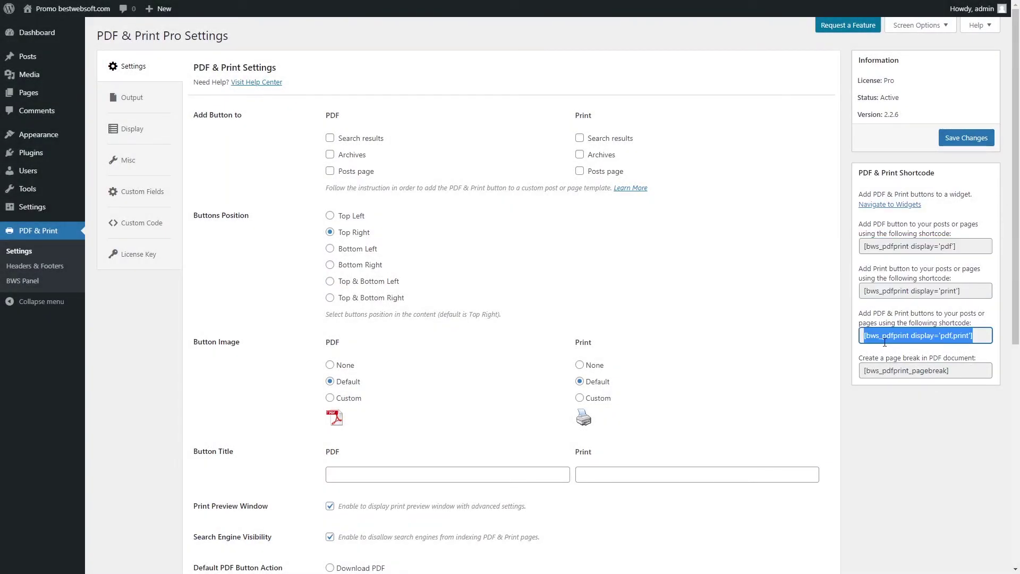
{"action": "left_click", "coordinate": [889, 372]}
{"action": "left_click", "coordinate": [886, 318]}
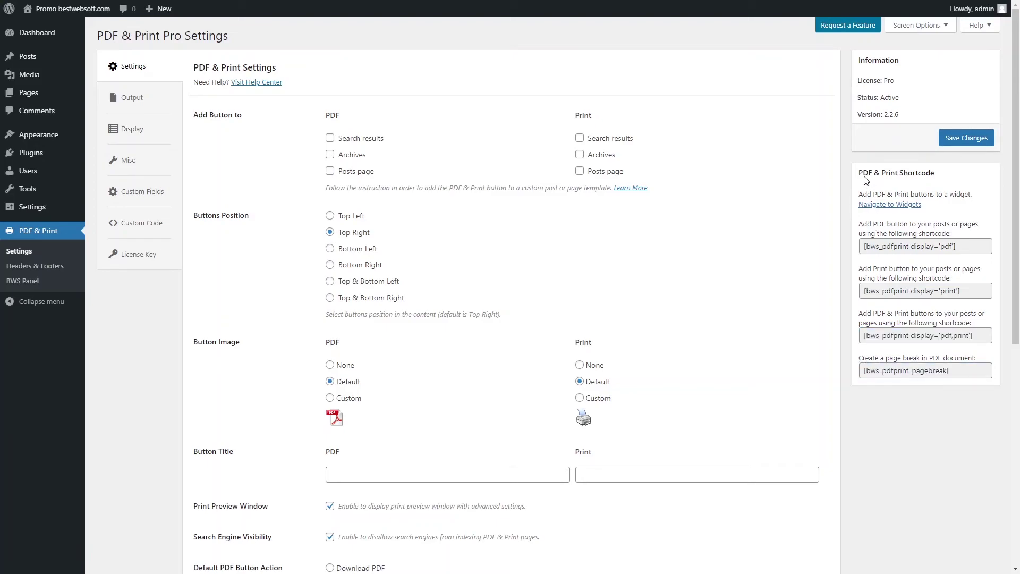
Step: Bring up the Lorem Ipsum post tab and reselect the PDF-only, print-only and combined shortcodes
{"action": "left_click_drag", "start_coordinate": [228, 35], "coordinate": [97, 35]}
{"action": "left_click", "coordinate": [243, 35]}
{"action": "left_click", "coordinate": [909, 248]}
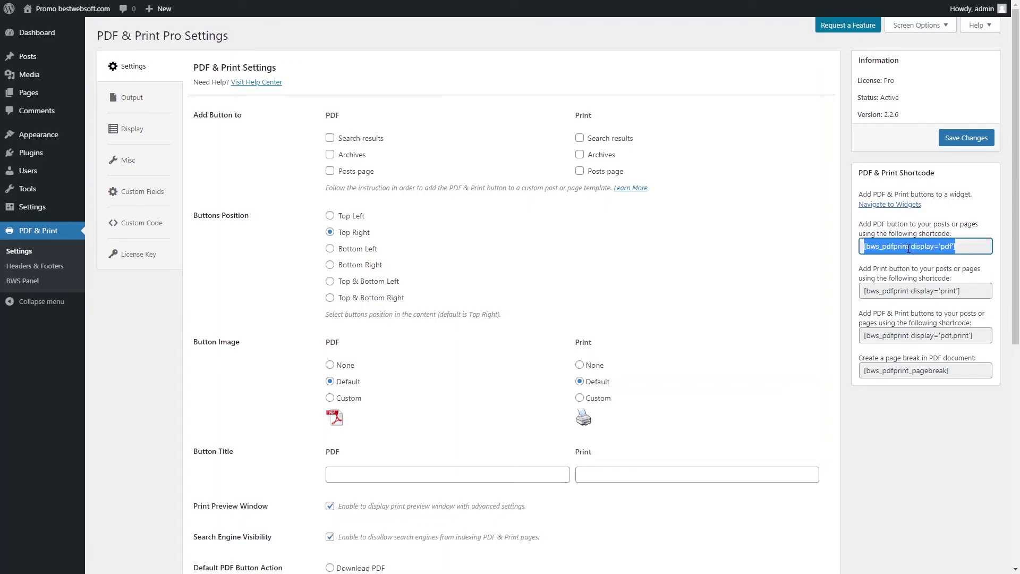
{"action": "left_click", "coordinate": [905, 289]}
{"action": "left_click", "coordinate": [901, 334]}
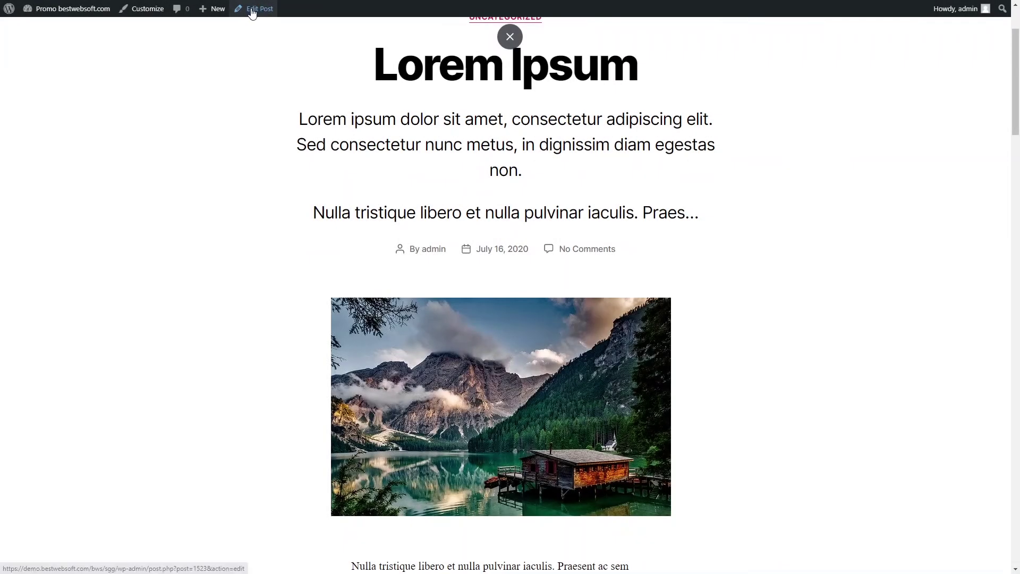
Step: Paste [bws_pdfprint display='pdf,print'] above the post's first paragraph and update the post
{"action": "left_click", "coordinate": [259, 10]}
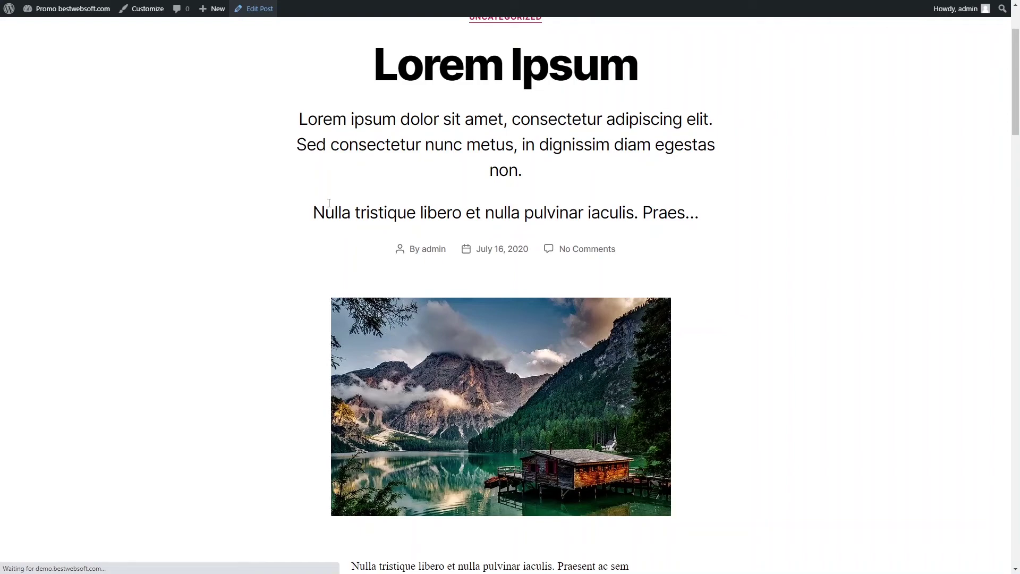
{"action": "left_click", "coordinate": [425, 148]}
{"action": "left_click", "coordinate": [347, 156]}
{"action": "key", "text": "Return"}
{"action": "key", "text": "ctrl+v"}
{"action": "left_click", "coordinate": [946, 16]}
Step: Preview the post in a new tab, copy the page-break shortcode, and reopen the post editor
{"action": "left_click", "coordinate": [908, 17]}
{"action": "left_click", "coordinate": [857, 124]}
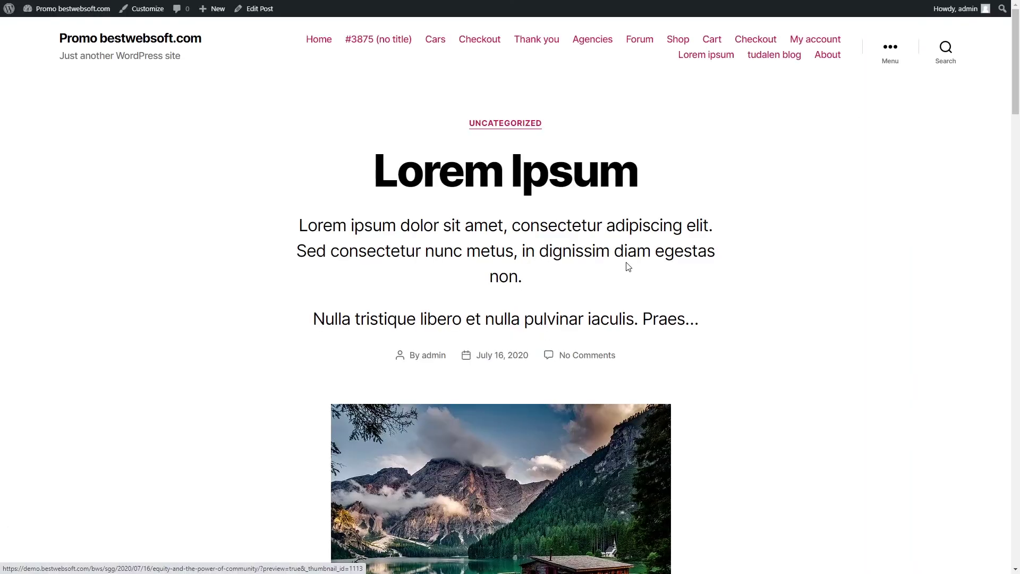
{"action": "scroll", "coordinate": [622, 289], "scroll_direction": "down", "scroll_amount": 7}
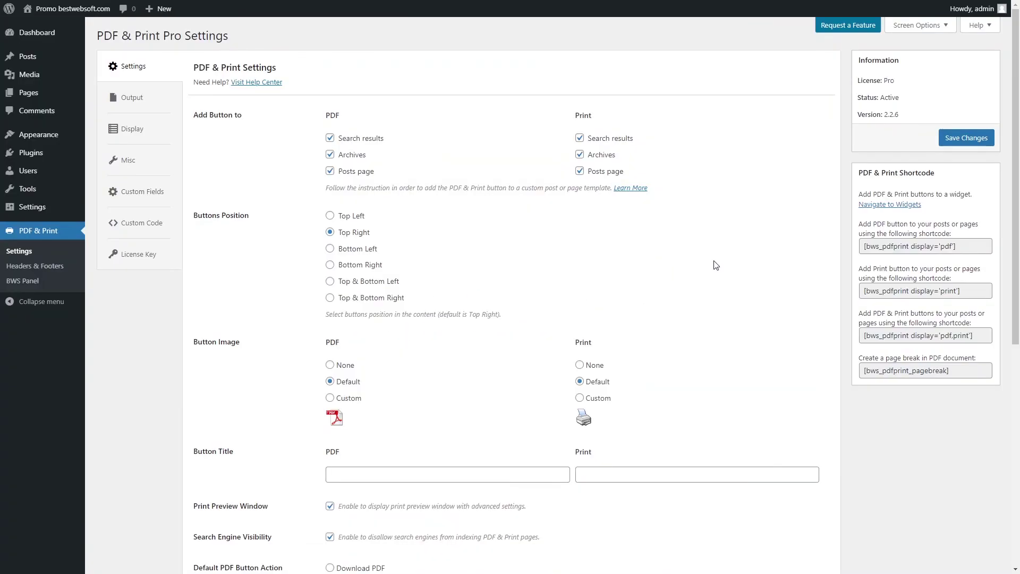
{"action": "left_click_drag", "start_coordinate": [858, 357], "coordinate": [979, 361]}
{"action": "left_click", "coordinate": [915, 372]}
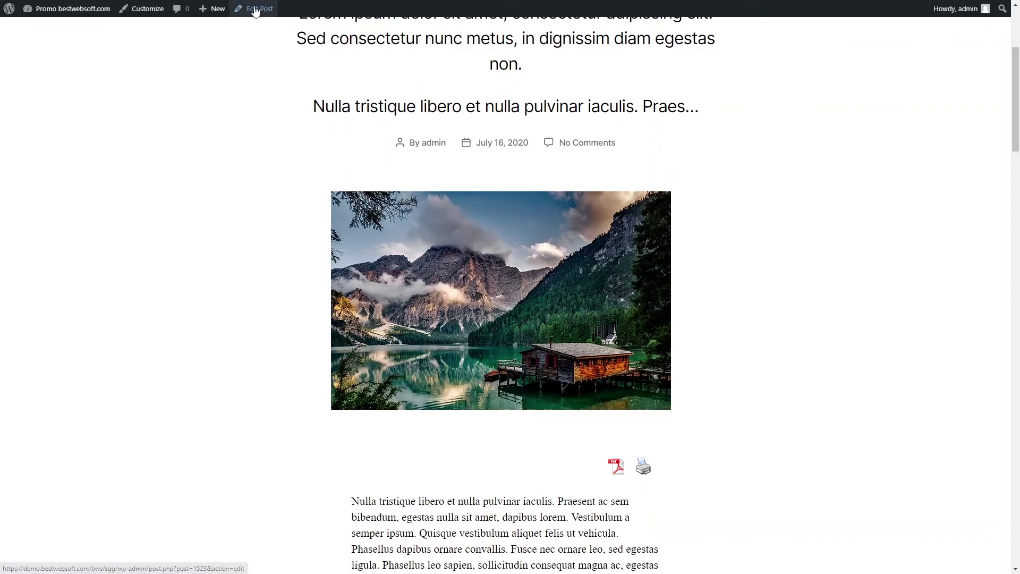
{"action": "left_click", "coordinate": [253, 9]}
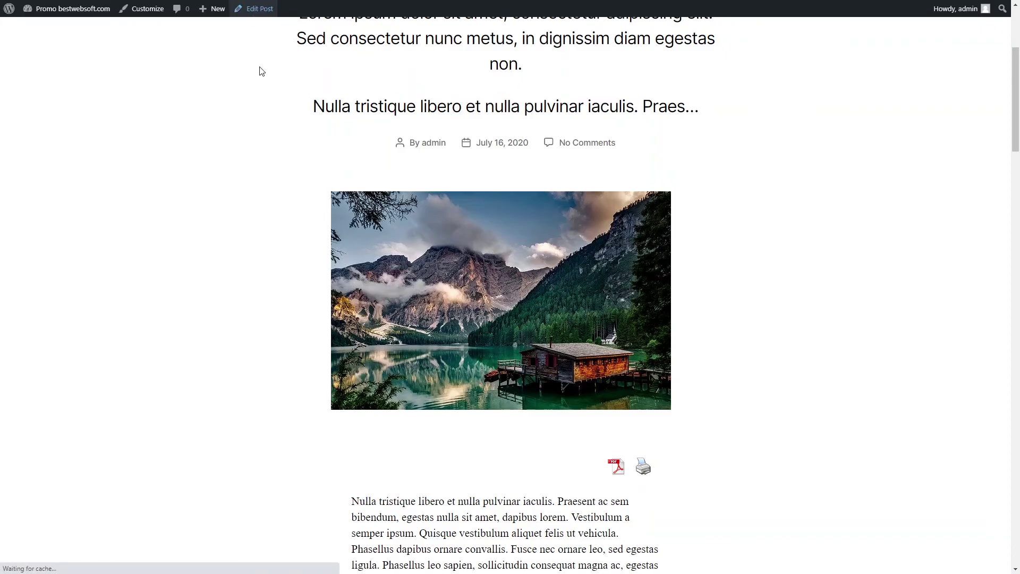
{"action": "scroll", "coordinate": [396, 276], "scroll_direction": "down", "scroll_amount": 10}
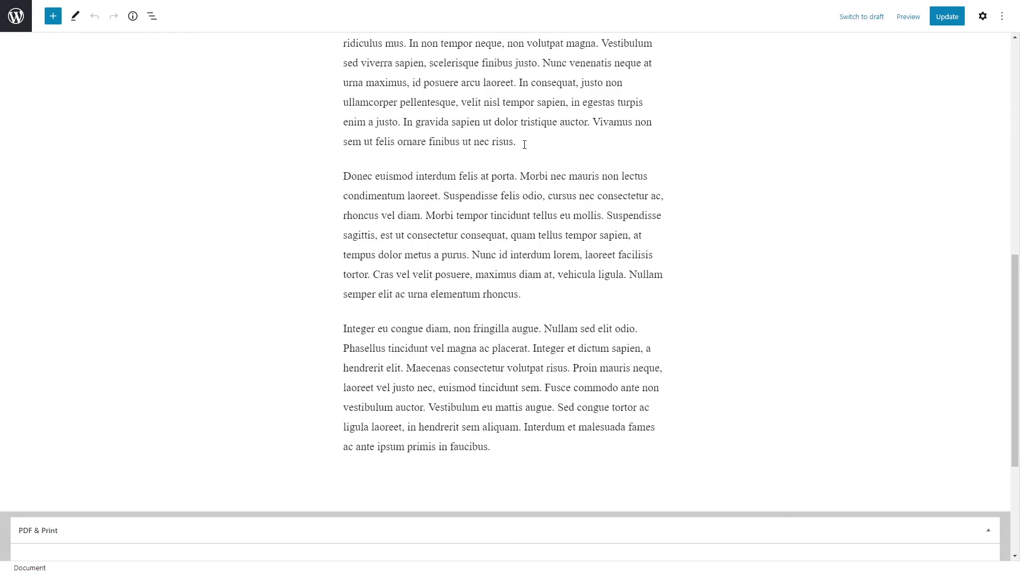
Step: Add [bws_pdfprint_pagebreak] after the 'nec risus' paragraph, update, and scroll the three-page PDF
{"action": "left_click", "coordinate": [524, 146]}
{"action": "key", "text": "Return"}
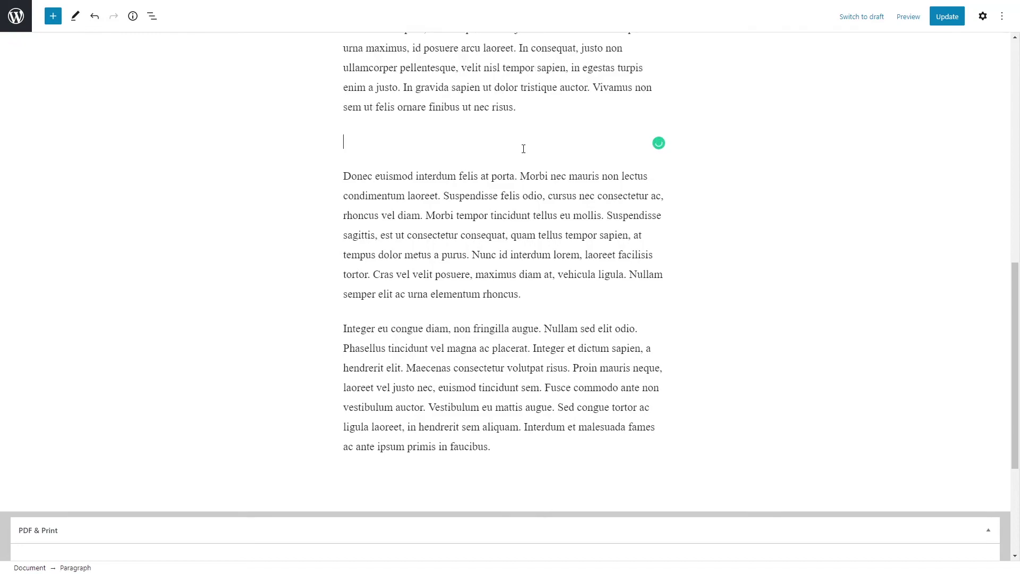
{"action": "key", "text": "ctrl+v"}
{"action": "left_click", "coordinate": [947, 17]}
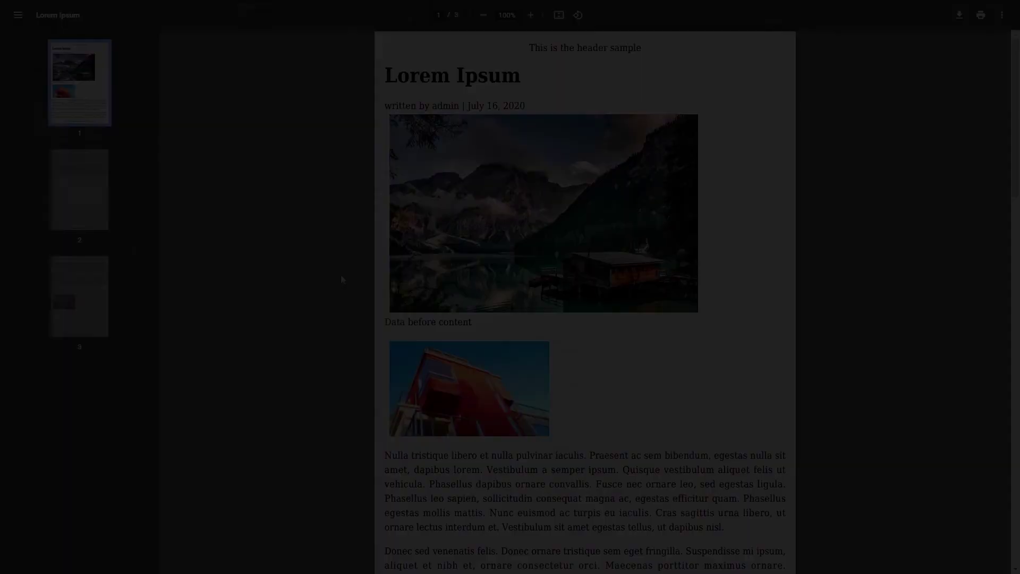
{"action": "scroll", "coordinate": [341, 279], "scroll_direction": "down", "scroll_amount": 10}
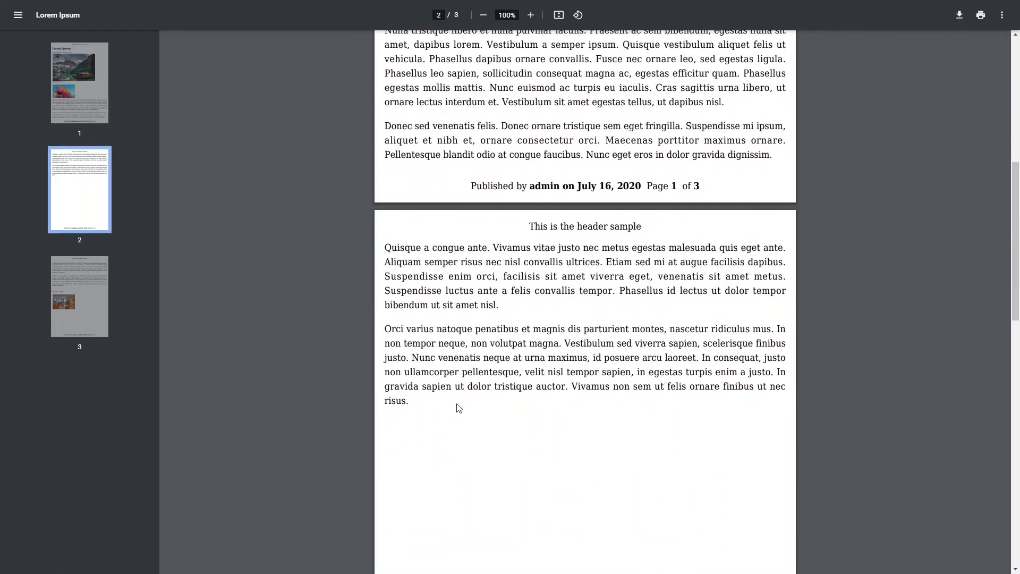
{"action": "scroll", "coordinate": [429, 397], "scroll_direction": "down", "scroll_amount": 10}
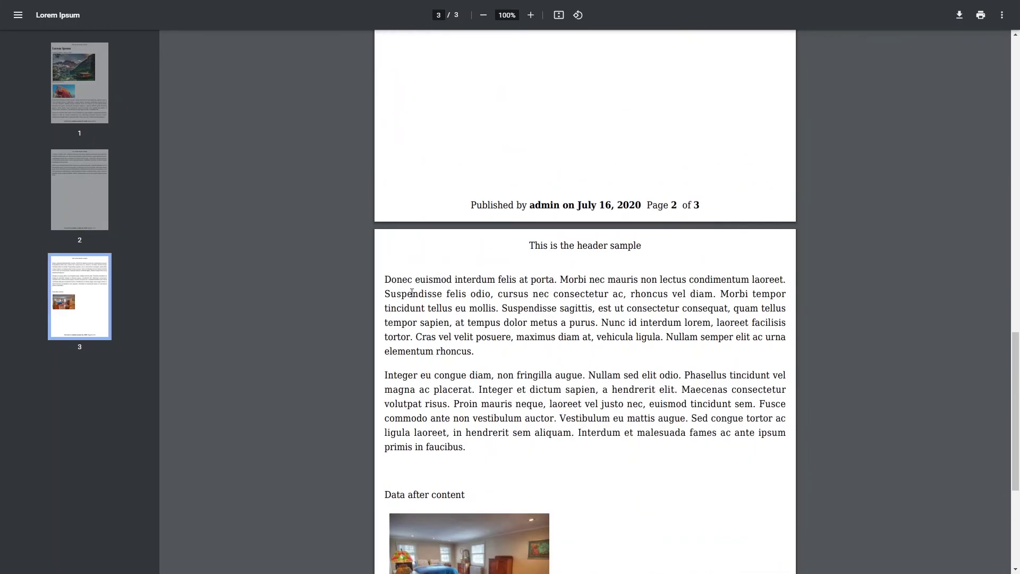